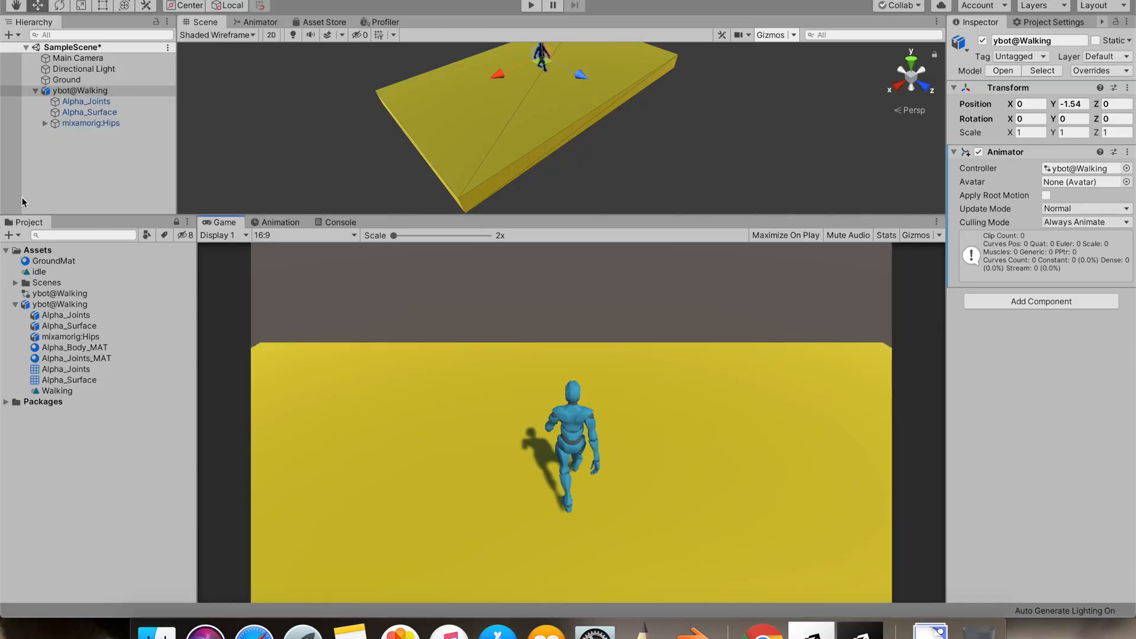
- Reposition the idle state in the animator graph and start recording on the idle clip
{"action": "left_click", "coordinate": [260, 21]}
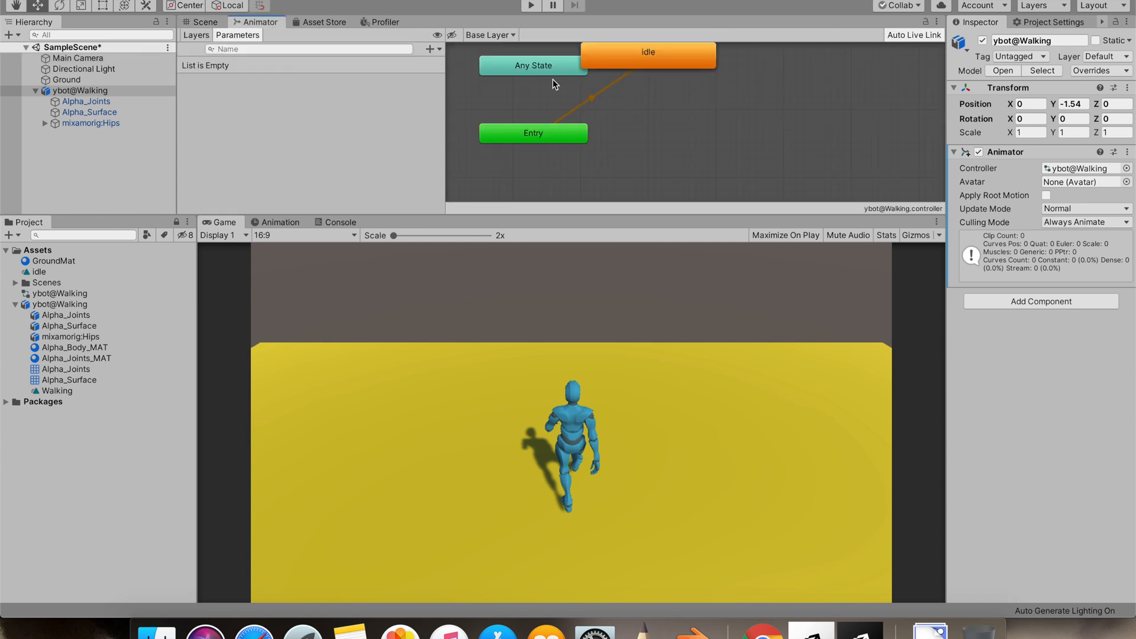
{"action": "left_click_drag", "start_coordinate": [652, 64], "coordinate": [719, 73]}
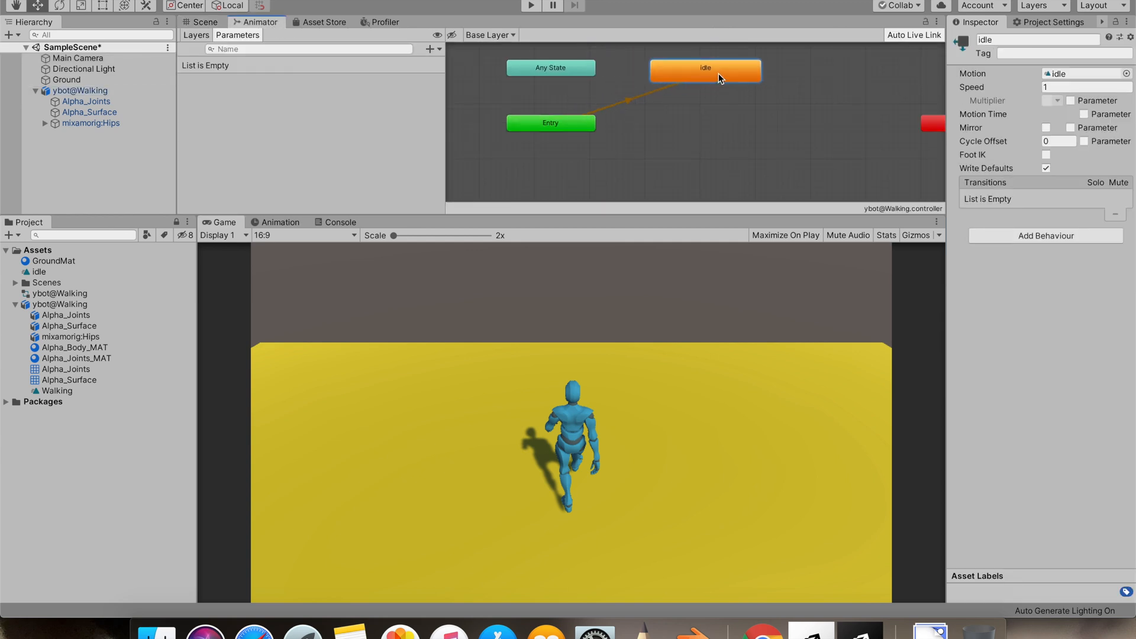
{"action": "left_click", "coordinate": [322, 223]}
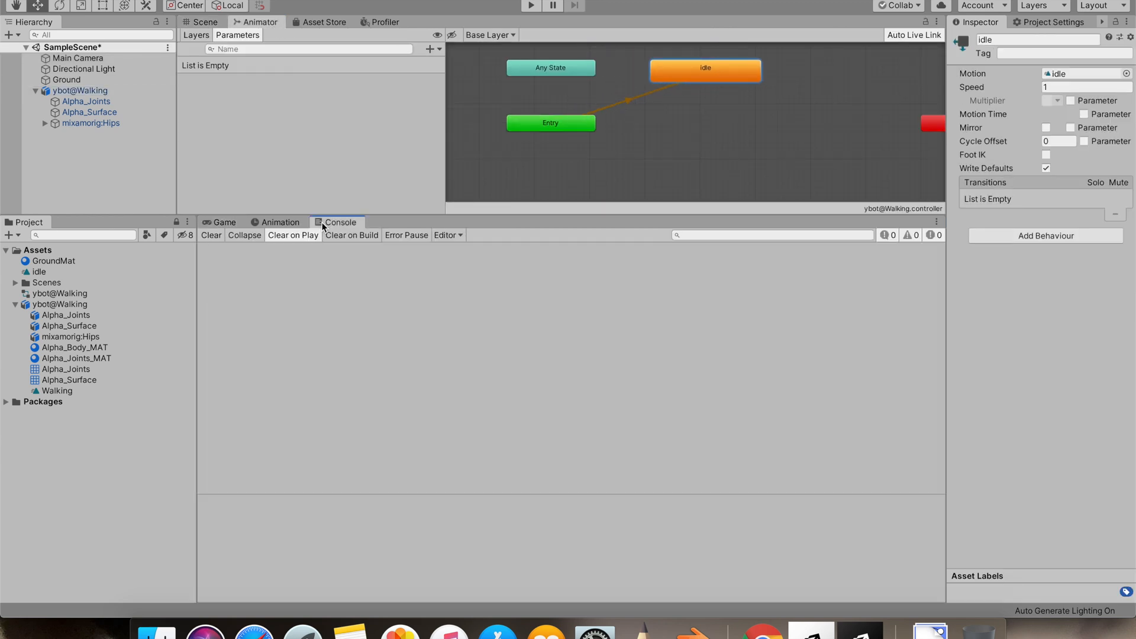
{"action": "left_click", "coordinate": [283, 222]}
{"action": "left_click", "coordinate": [243, 234]}
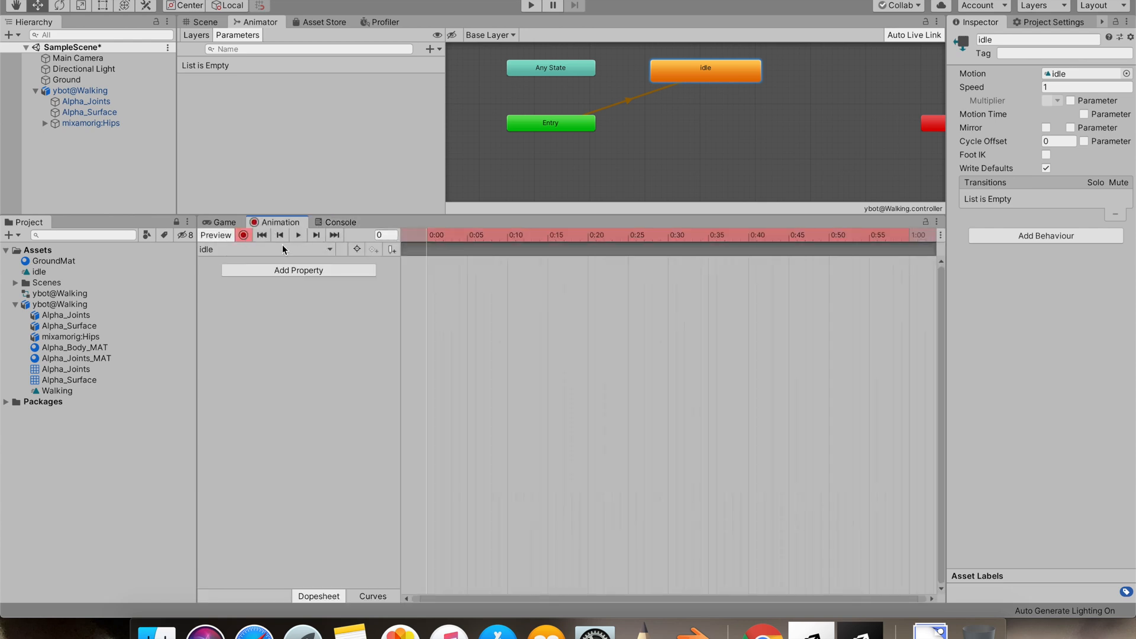
- Key the ybot hips position (Y 0.9192) at frame 30 and frame 0, and turn off Loop Time
{"action": "left_click", "coordinate": [88, 91]}
{"action": "left_click", "coordinate": [670, 242]}
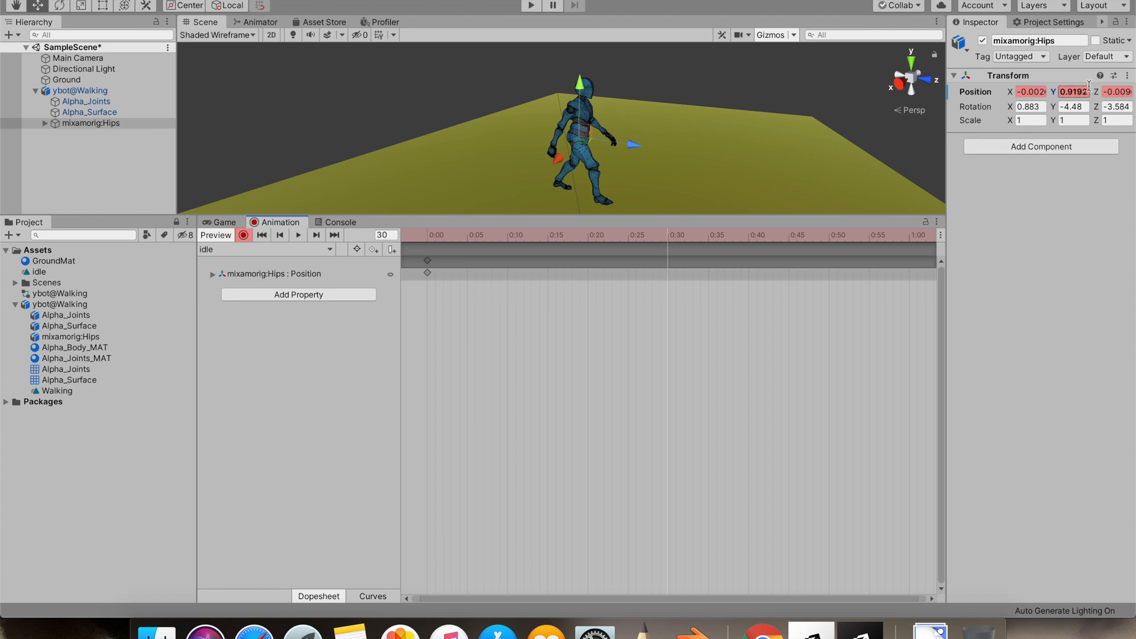
{"action": "key", "text": "Return"}
{"action": "left_click", "coordinate": [384, 236]}
{"action": "type", "text": "0"}
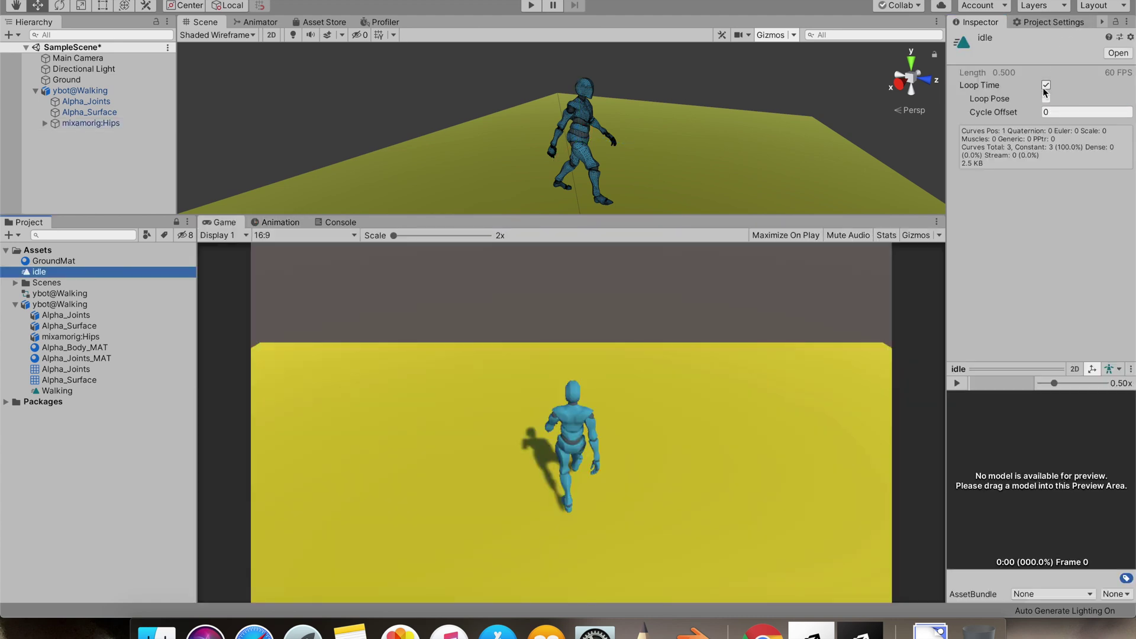
{"action": "left_click", "coordinate": [1045, 88]}
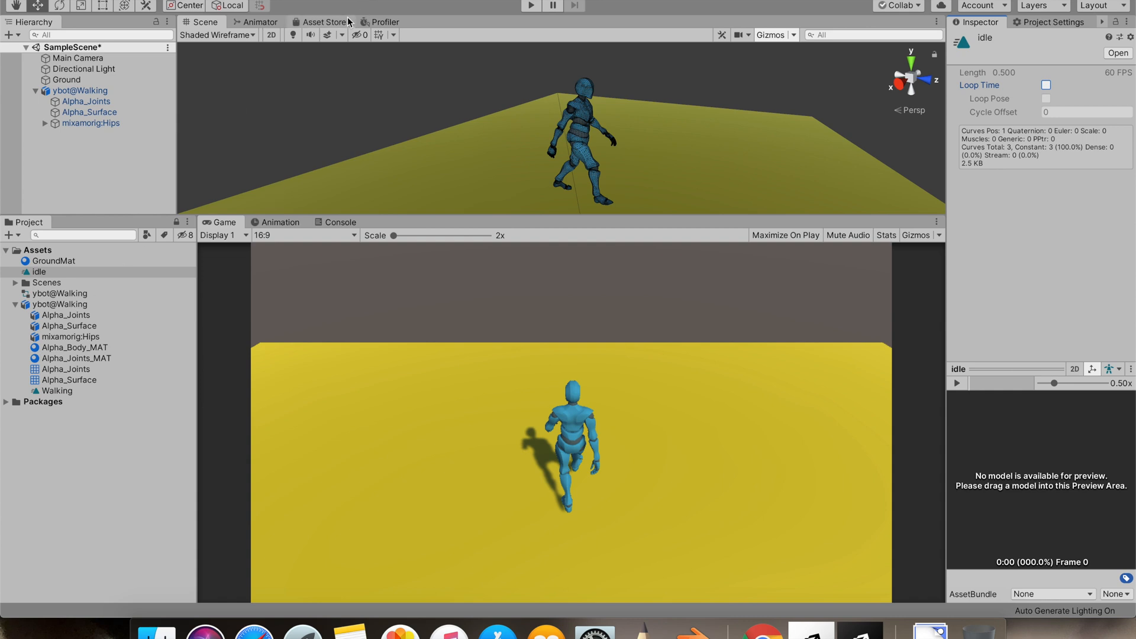
{"action": "left_click", "coordinate": [260, 22]}
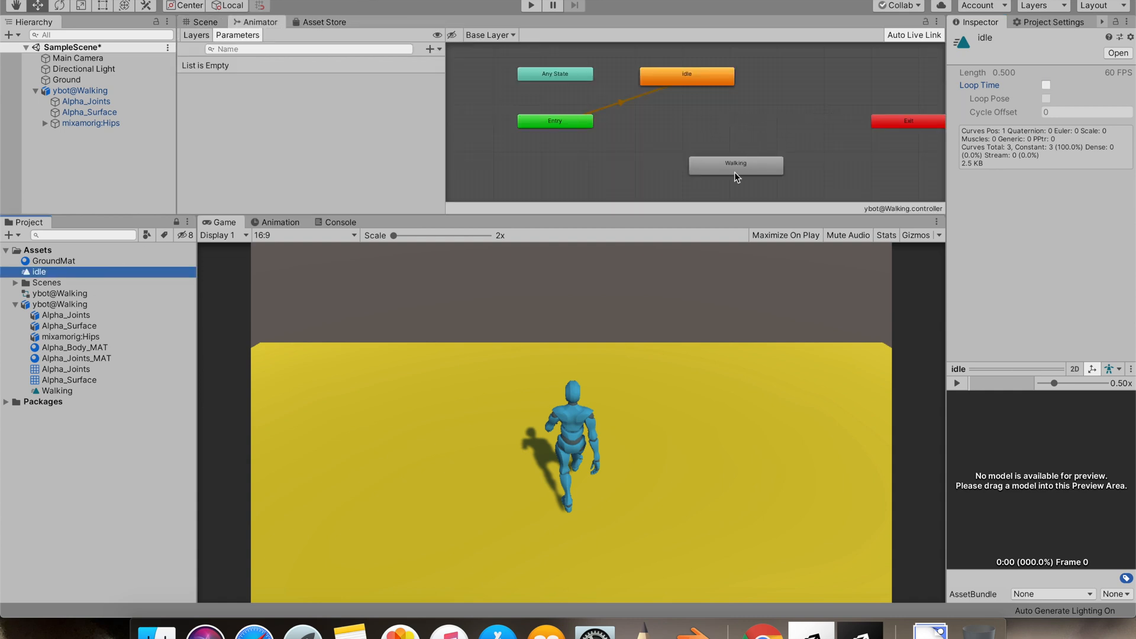
- Create transitions from idle to Walking and from Walking back to idle
{"action": "left_click_drag", "start_coordinate": [734, 176], "coordinate": [686, 157]}
{"action": "left_click", "coordinate": [704, 78]}
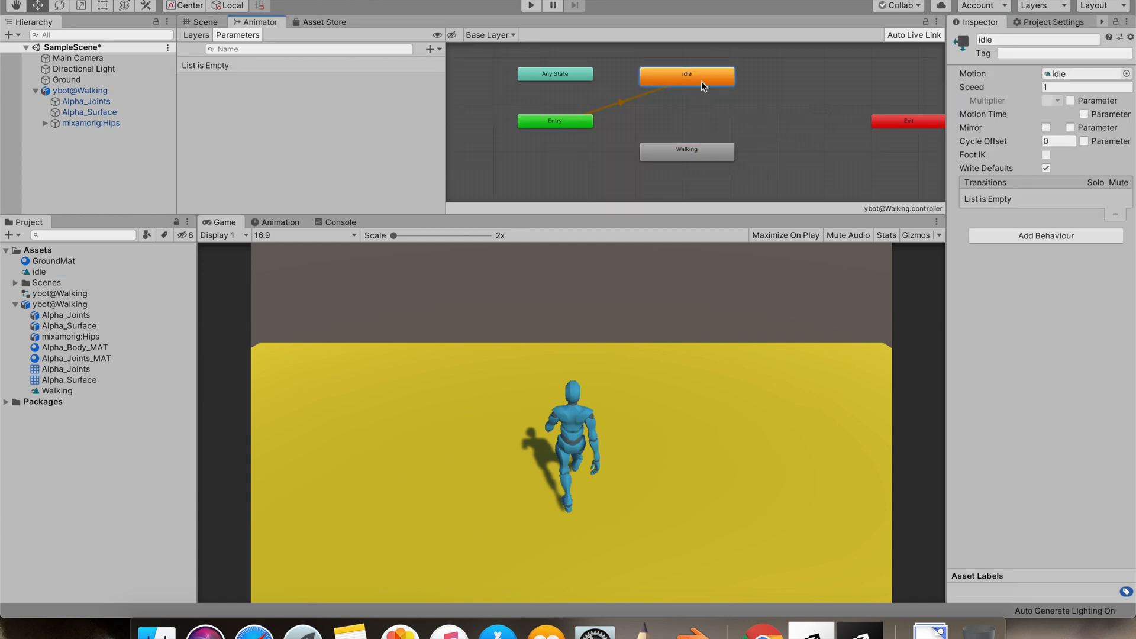
{"action": "right_click", "coordinate": [693, 80]}
{"action": "left_click", "coordinate": [715, 89]}
{"action": "left_click", "coordinate": [686, 150]}
{"action": "right_click", "coordinate": [703, 149]}
{"action": "left_click", "coordinate": [714, 157]}
{"action": "left_click", "coordinate": [725, 82]}
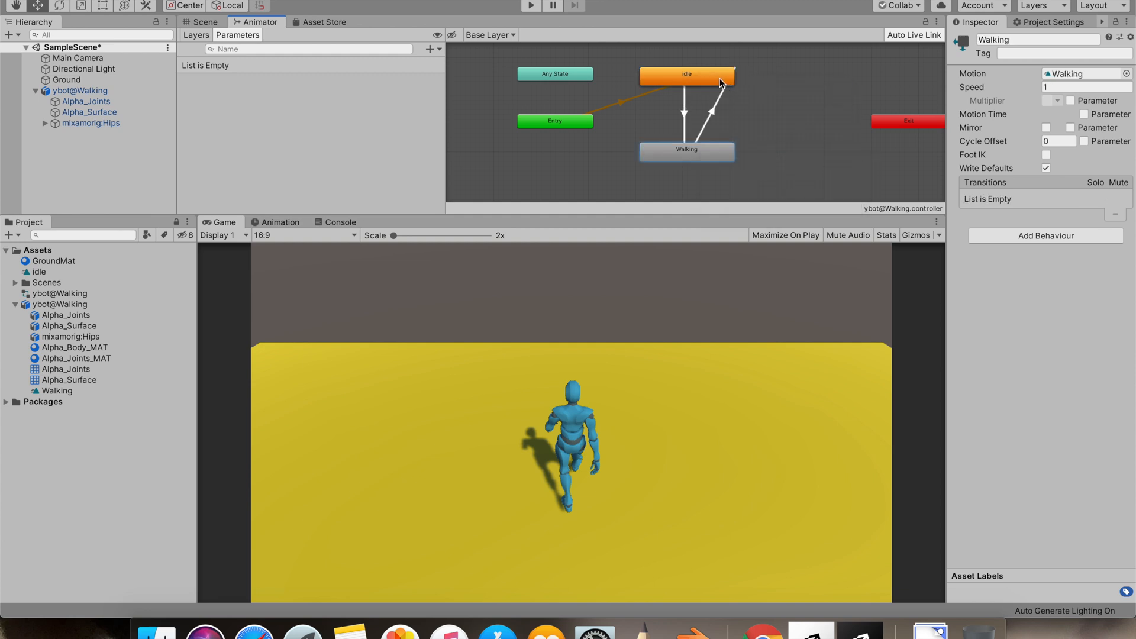
- Add a Bool animator parameter named Walking
{"action": "left_click", "coordinate": [433, 49]}
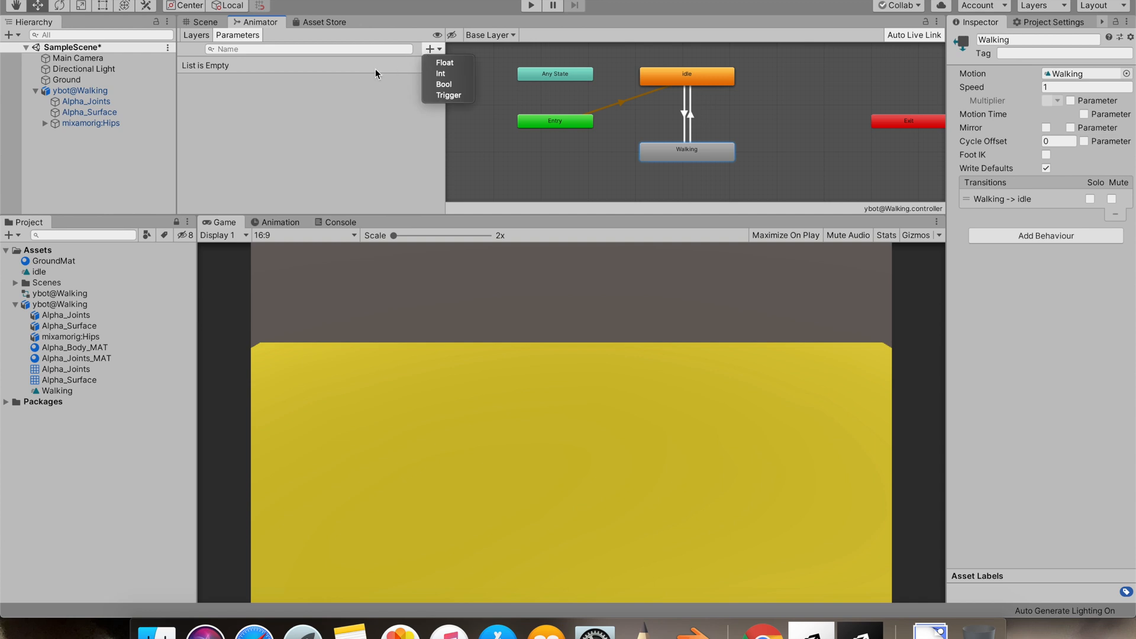
{"action": "left_click", "coordinate": [449, 85]}
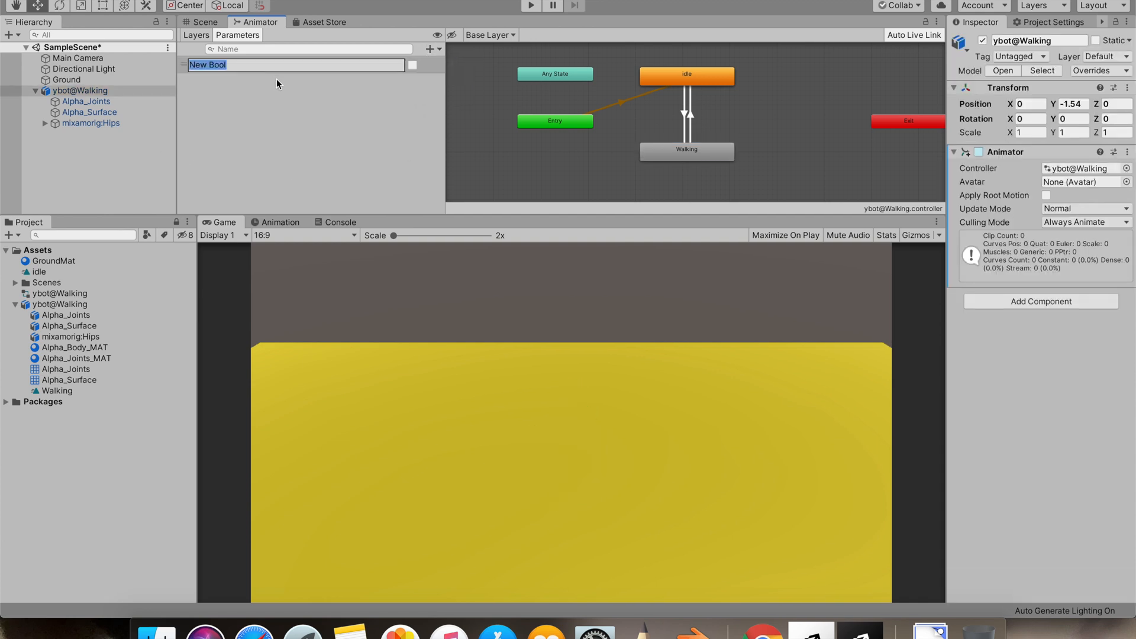
{"action": "type", "text": "Walking"}
{"action": "key", "text": "Return"}
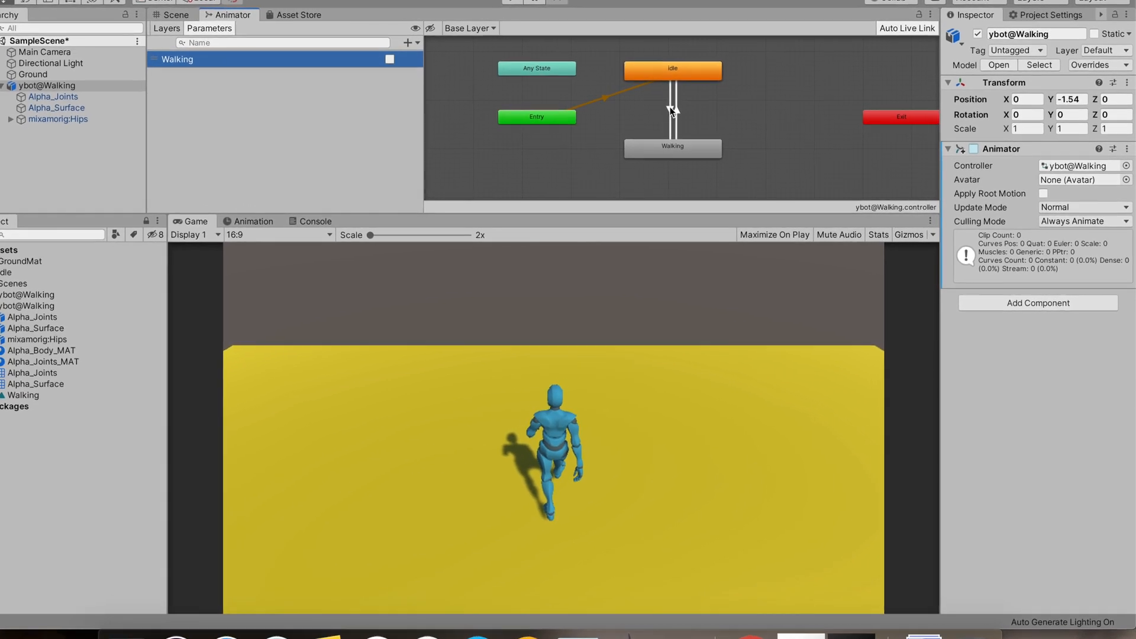
- Condition idle→Walking on Walking true and Walking→idle on Walking false
{"action": "left_click", "coordinate": [676, 114]}
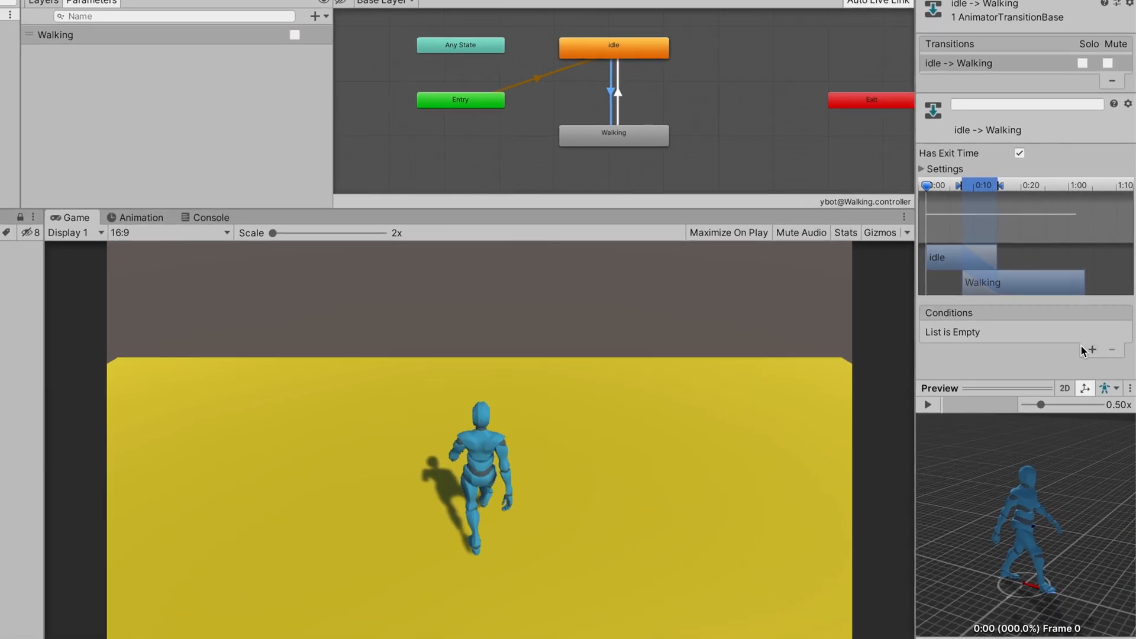
{"action": "left_click", "coordinate": [1094, 346]}
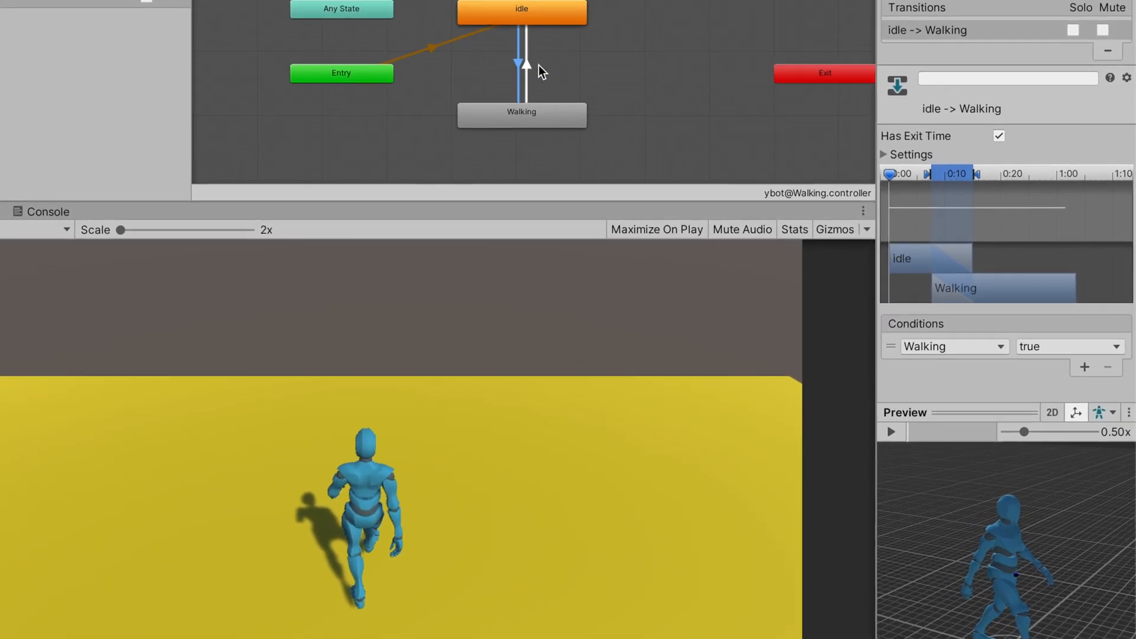
{"action": "left_click", "coordinate": [551, 72]}
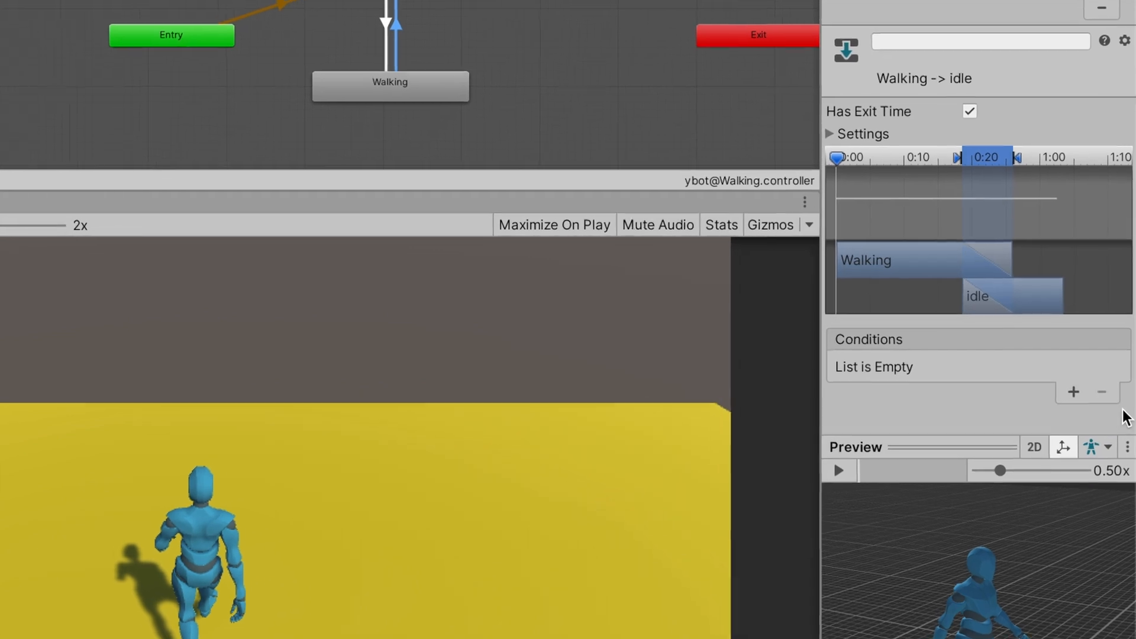
{"action": "left_click", "coordinate": [1077, 386]}
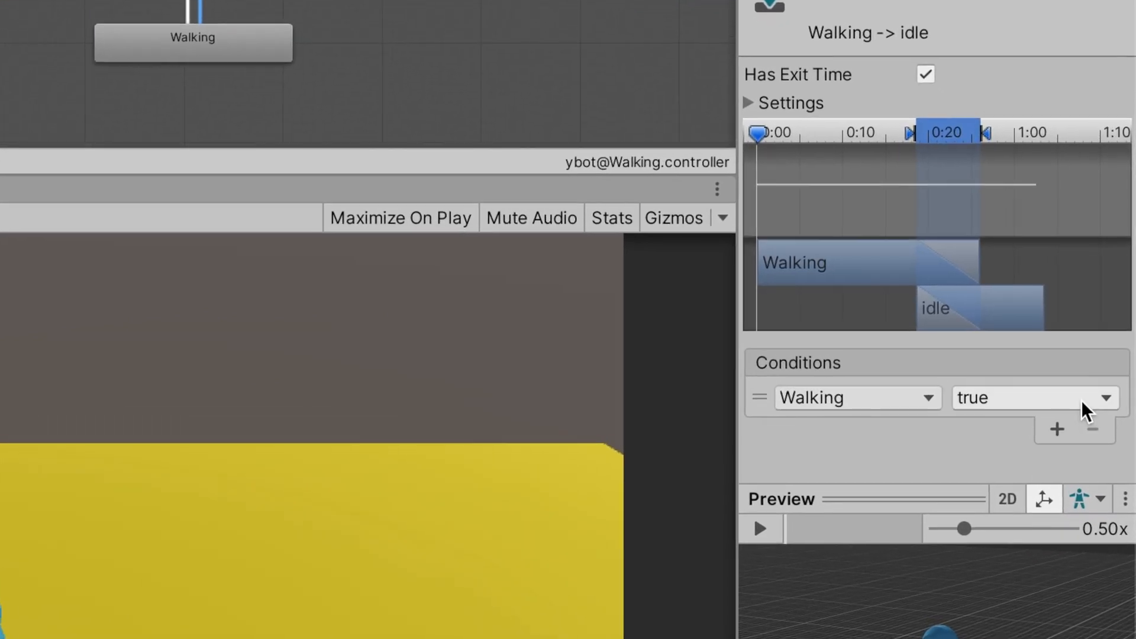
{"action": "left_click", "coordinate": [1105, 389]}
{"action": "left_click", "coordinate": [1061, 416]}
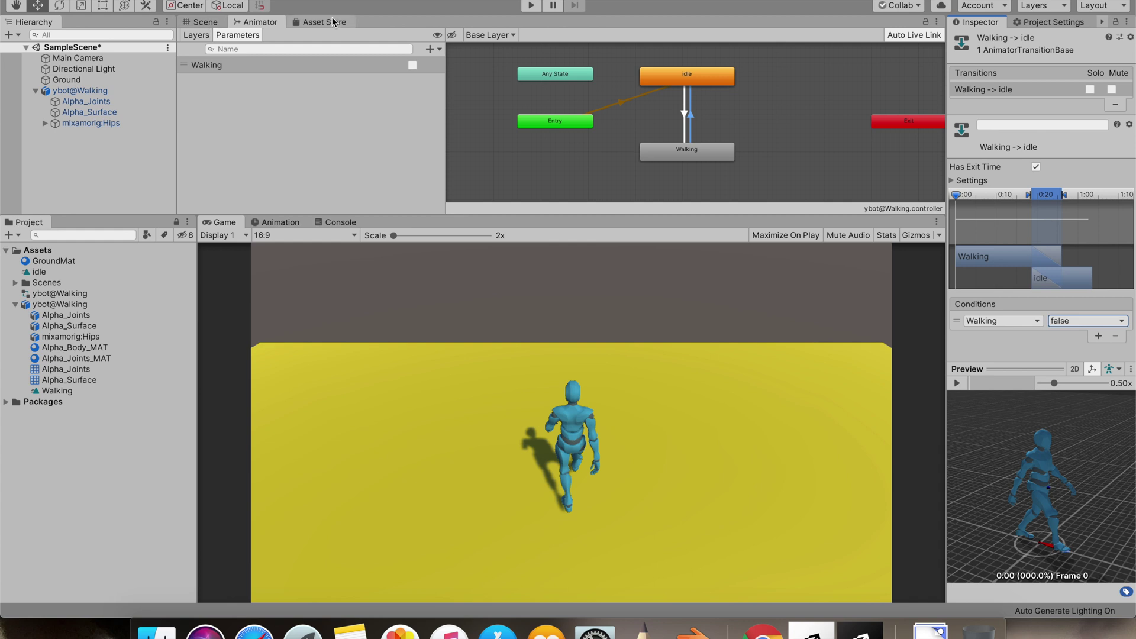
- Search the Asset Store for 'joystick pack' and open the Joystick Pack asset page
{"action": "left_click", "coordinate": [347, 23]}
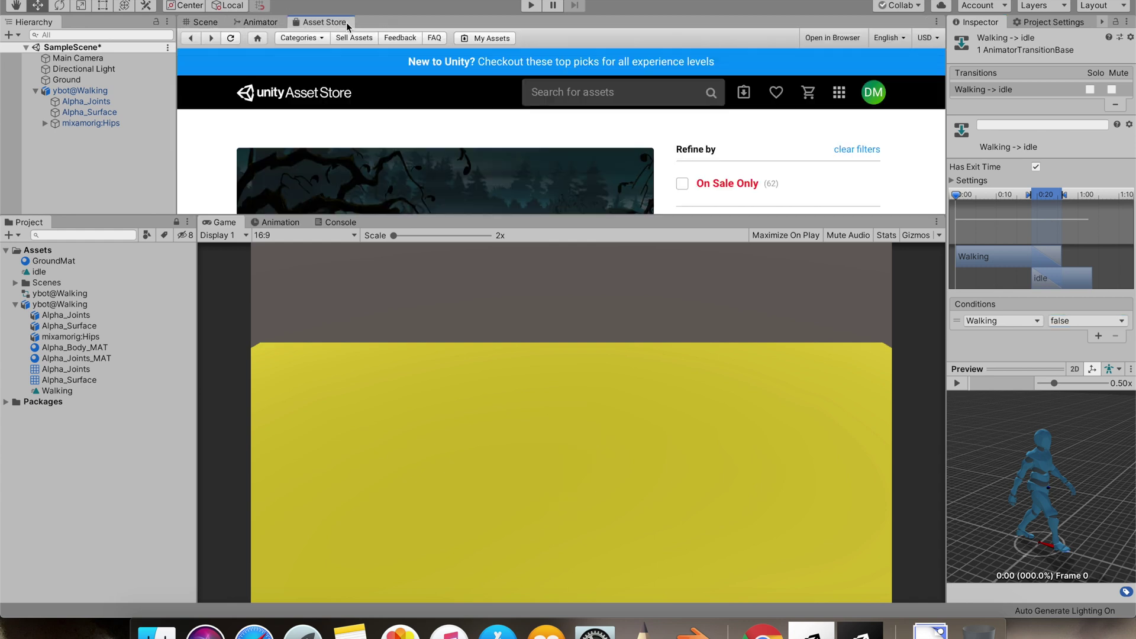
{"action": "left_click", "coordinate": [572, 94]}
{"action": "type", "text": "jo"}
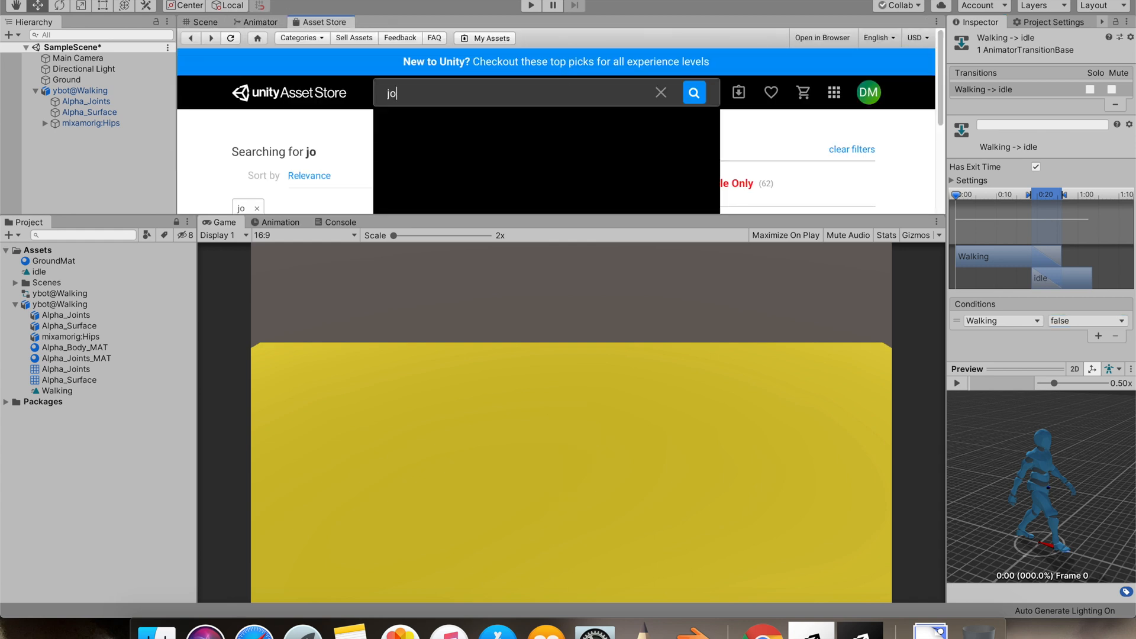
{"action": "type", "text": "ystick"}
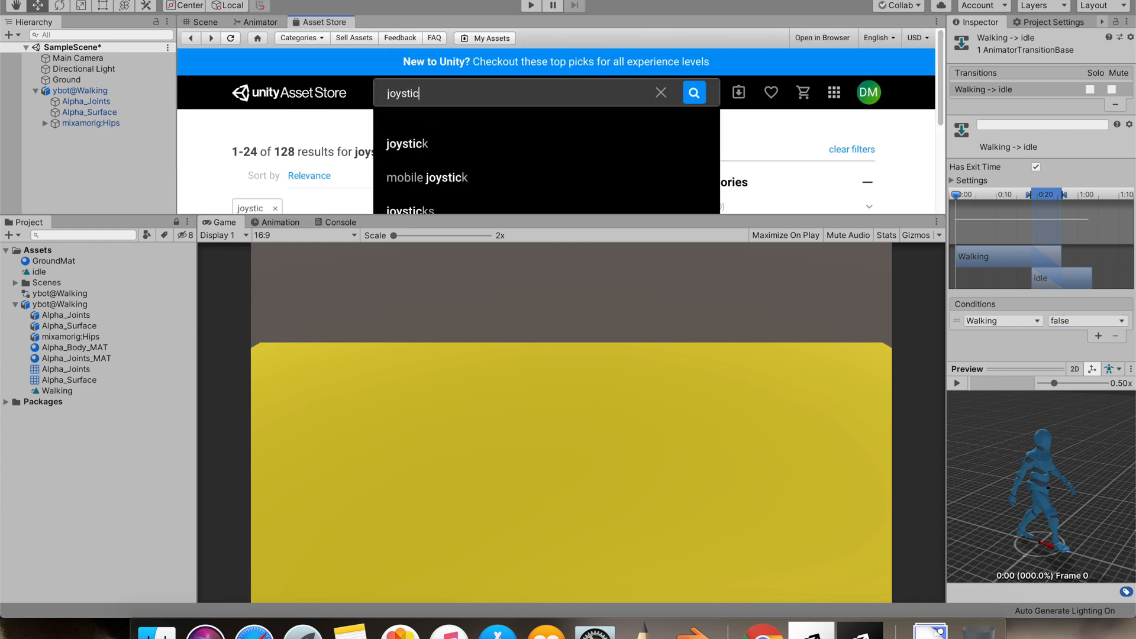
{"action": "type", "text": " pack"}
{"action": "key", "text": "Return"}
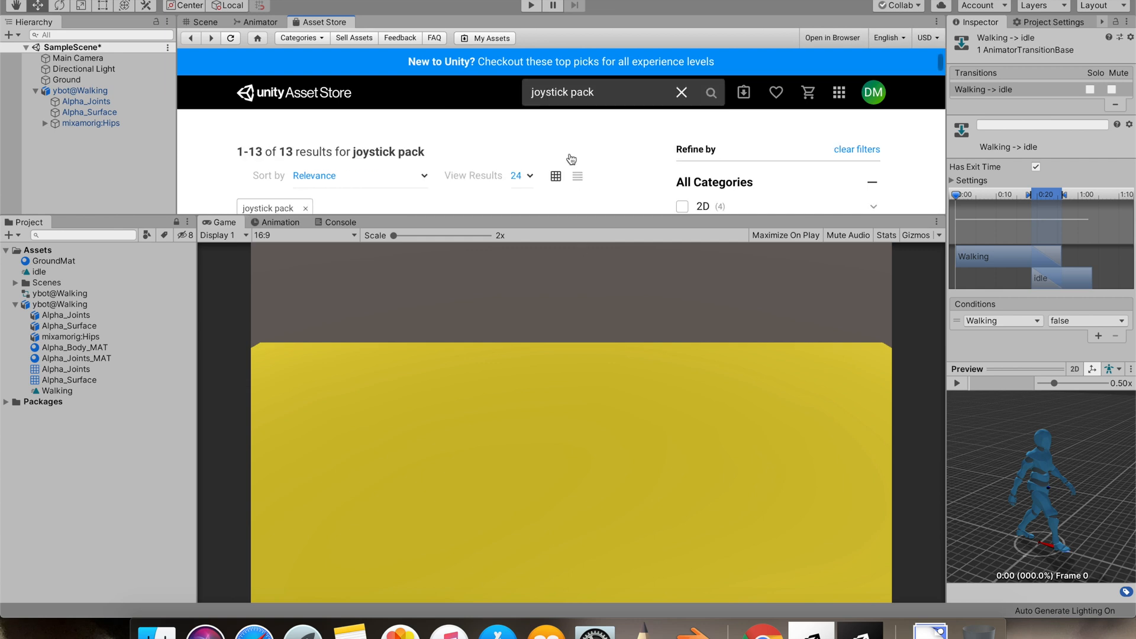
{"action": "scroll", "coordinate": [569, 156], "scroll_direction": "down", "scroll_amount": 2}
{"action": "scroll", "coordinate": [569, 157], "scroll_direction": "down", "scroll_amount": 1}
{"action": "scroll", "coordinate": [621, 151], "scroll_direction": "down", "scroll_amount": 1}
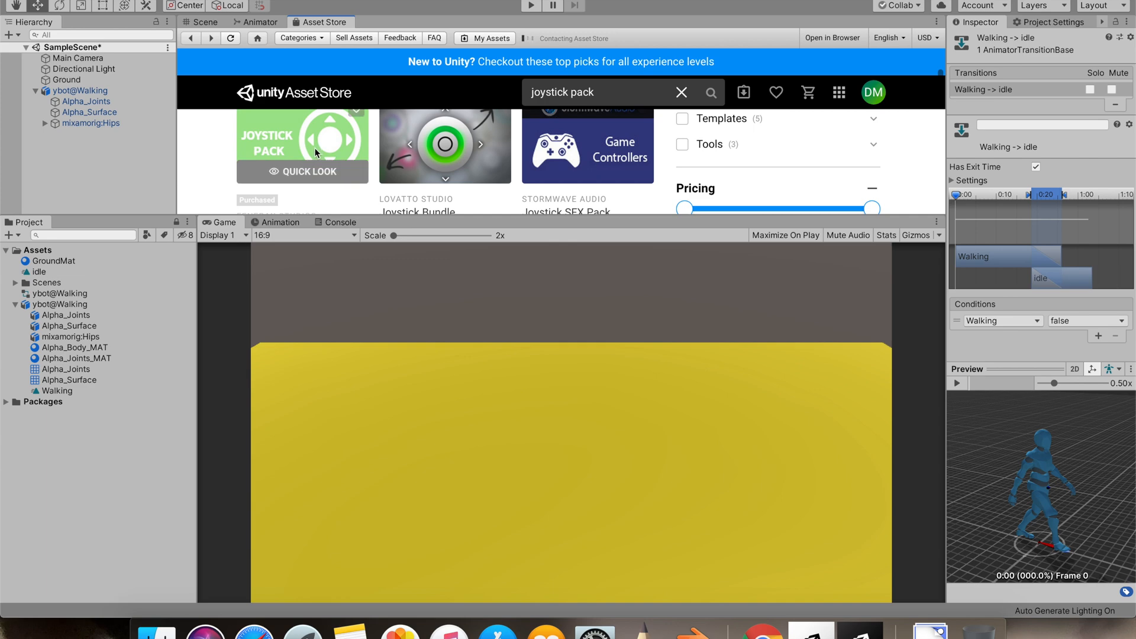
{"action": "left_click", "coordinate": [315, 147]}
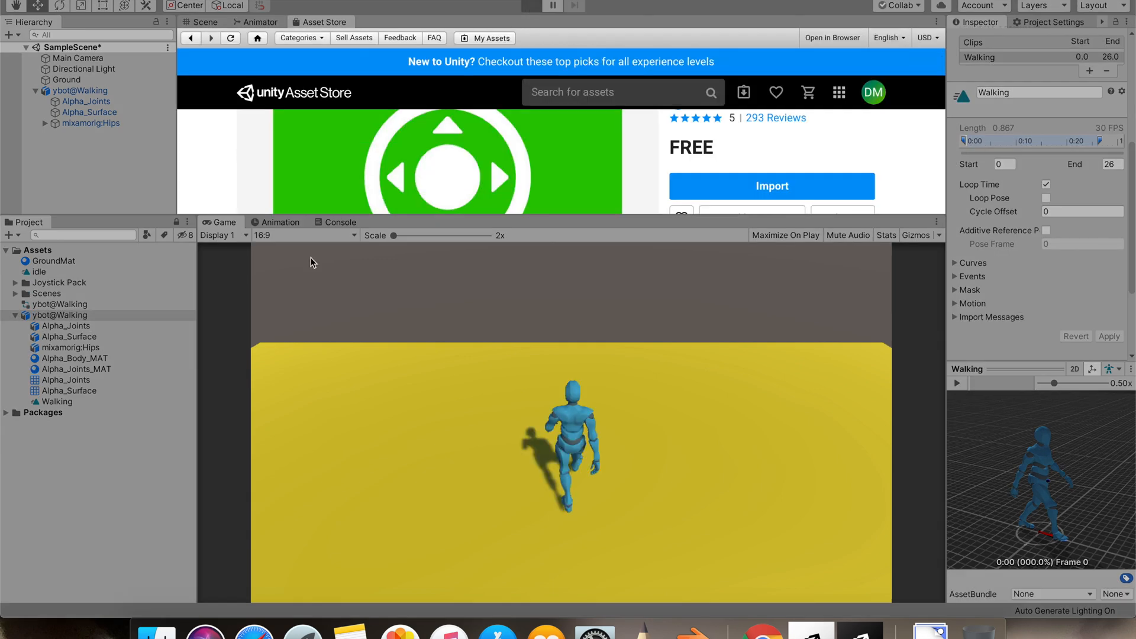
{"action": "left_click", "coordinate": [262, 23]}
- Toggle the Walking flag on and off in play mode to test the transitions, then stop
{"action": "left_click", "coordinate": [412, 65]}
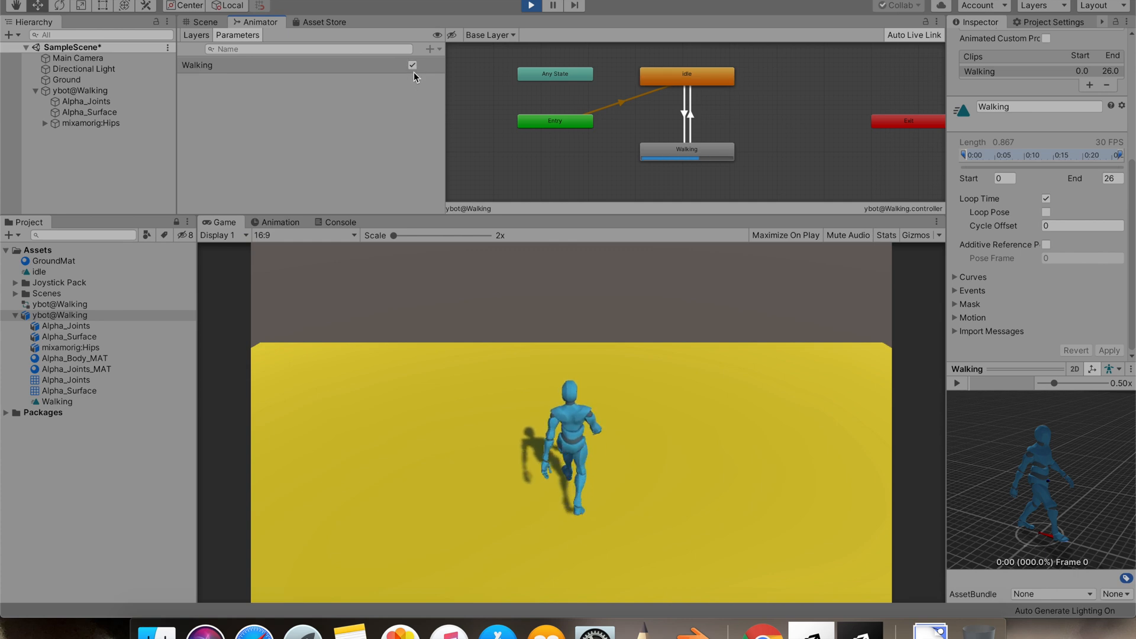
{"action": "left_click", "coordinate": [413, 66]}
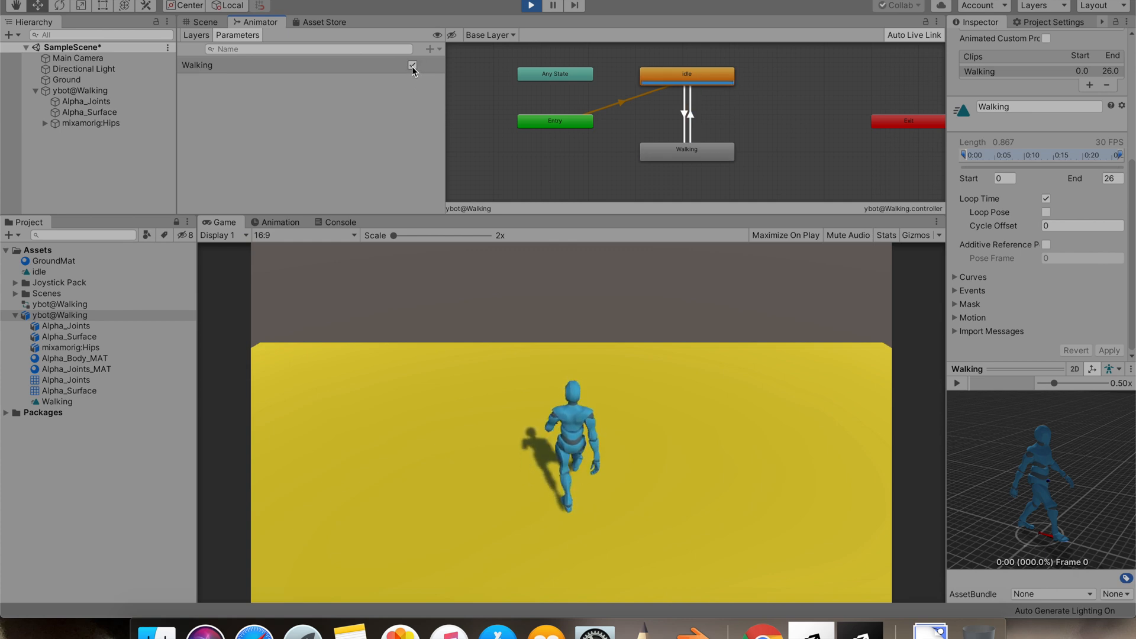
{"action": "key", "text": "super+p"}
- Review the idle and Walking states and both transitions, then return to the Scene view
{"action": "left_click", "coordinate": [688, 116]}
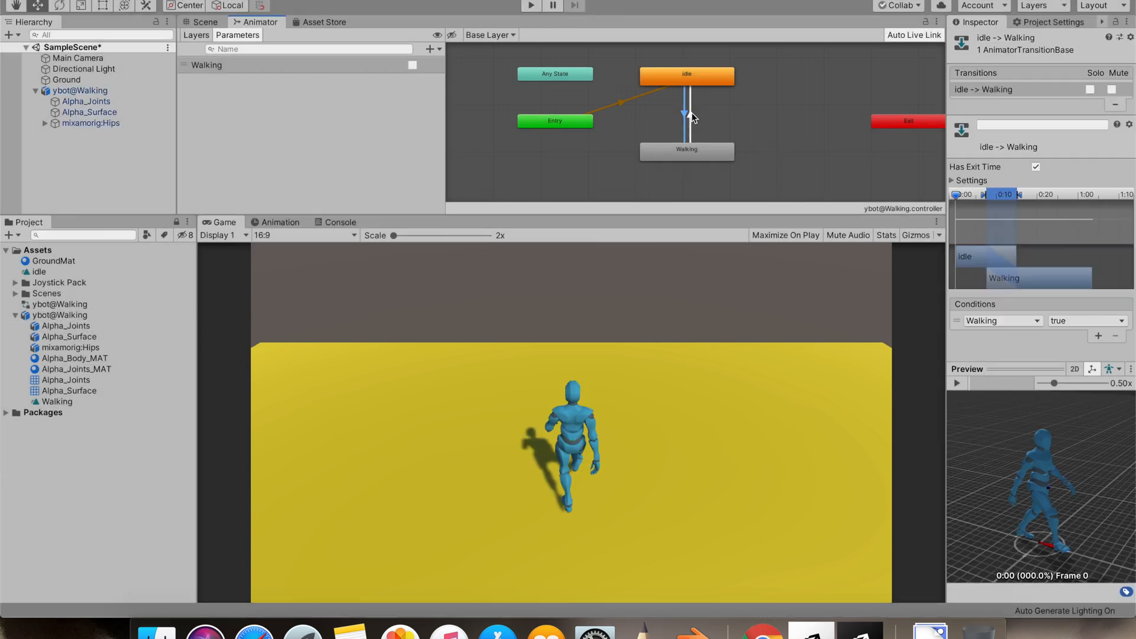
{"action": "left_click", "coordinate": [727, 84]}
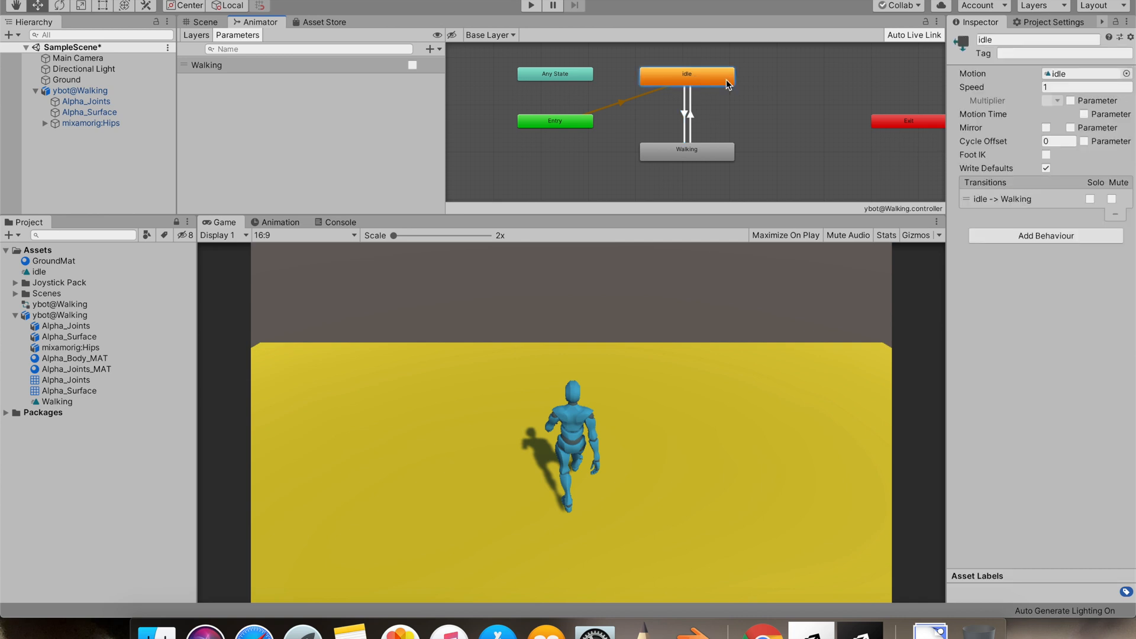
{"action": "left_click", "coordinate": [709, 156]}
{"action": "left_click", "coordinate": [695, 131]}
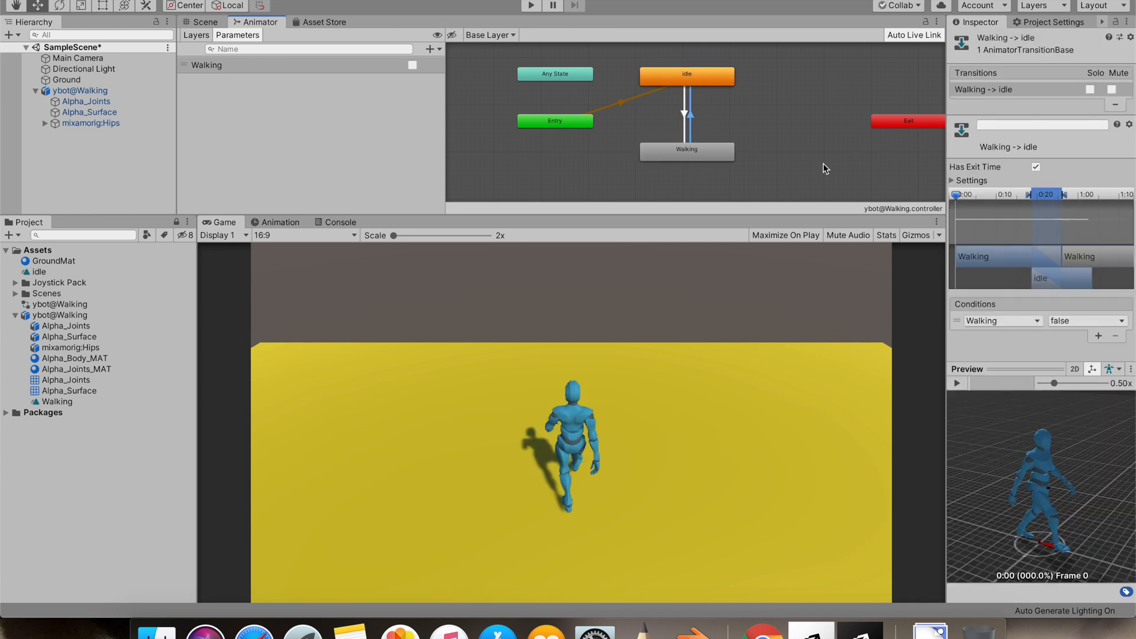
{"action": "left_click", "coordinate": [691, 117]}
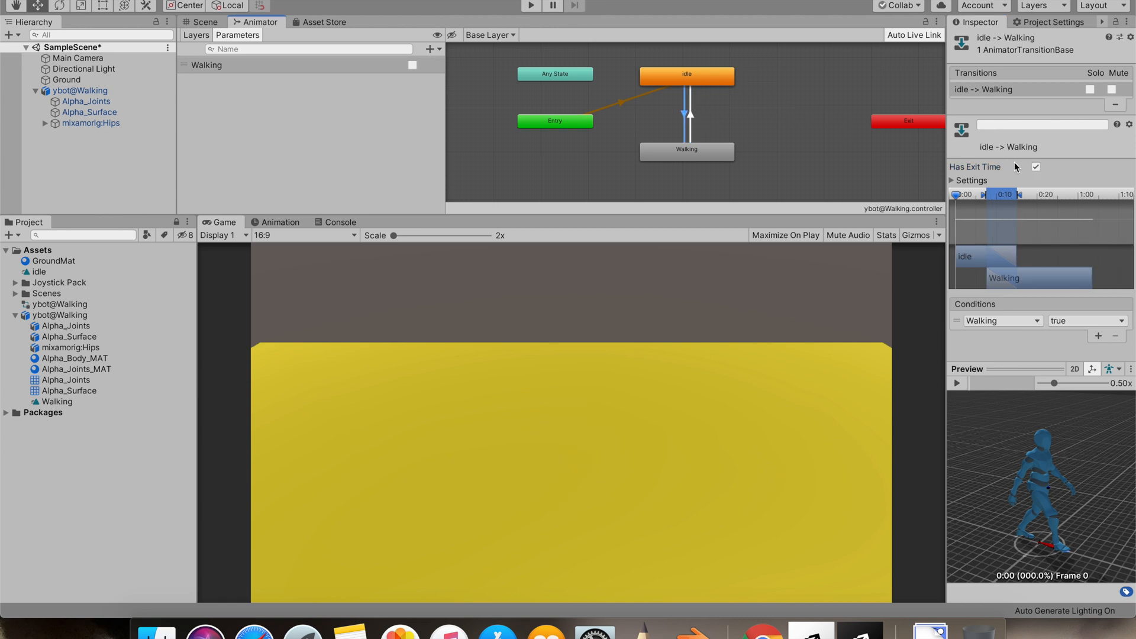
{"action": "left_click", "coordinate": [1036, 168]}
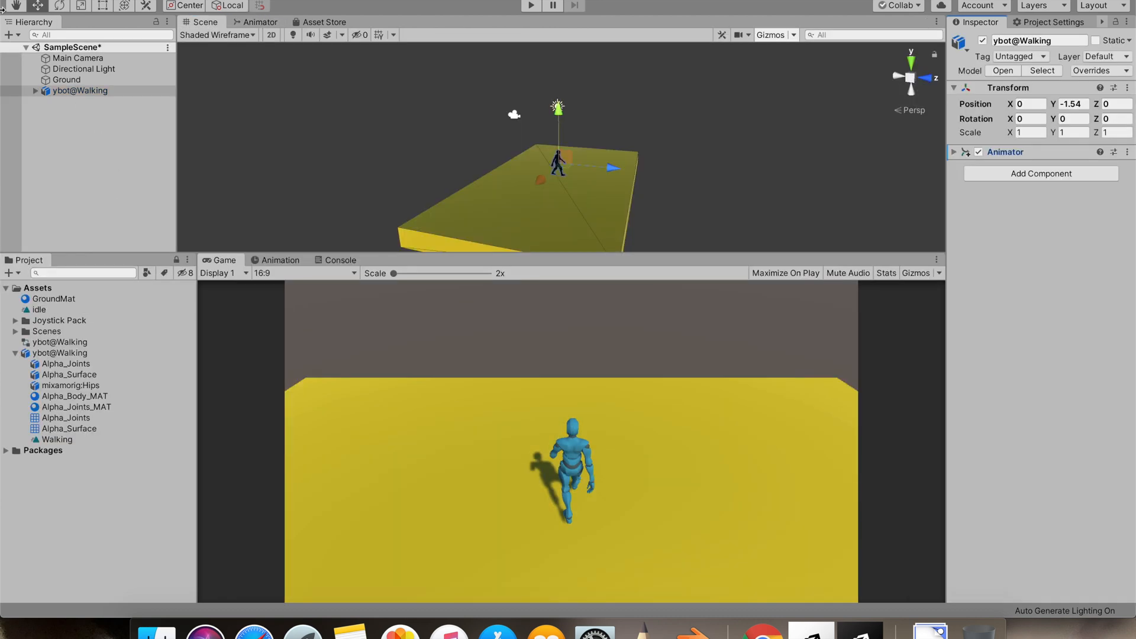
- Create a UI Canvas and place the Dynamic Joystick prefab inside it
{"action": "left_click", "coordinate": [12, 35]}
{"action": "mouse_move", "coordinate": [44, 134]}
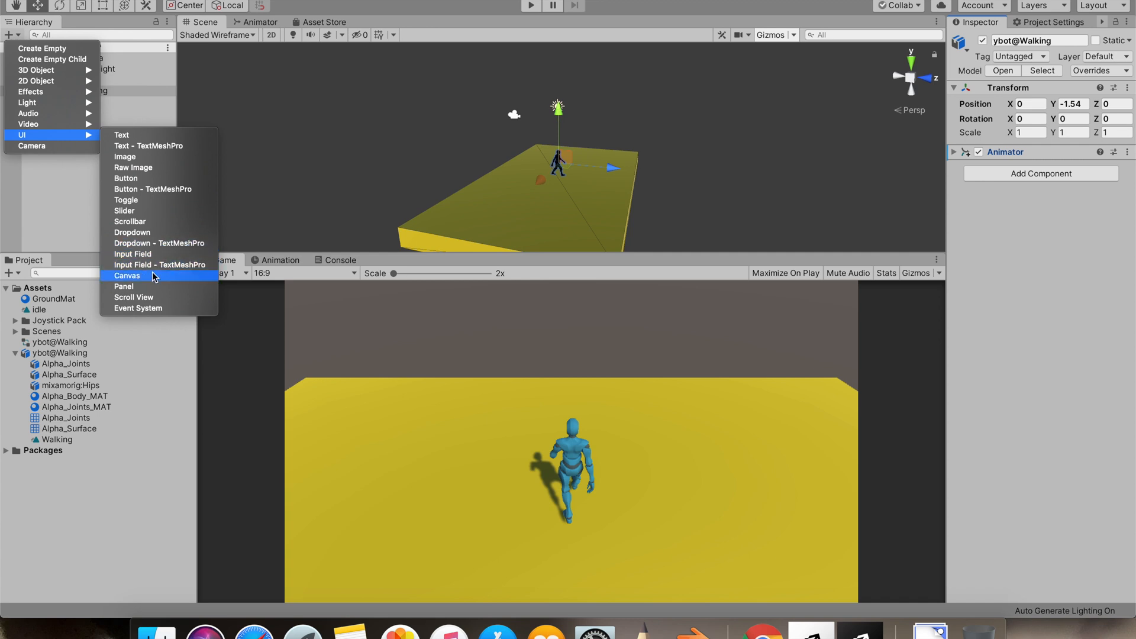
{"action": "left_click", "coordinate": [151, 275]}
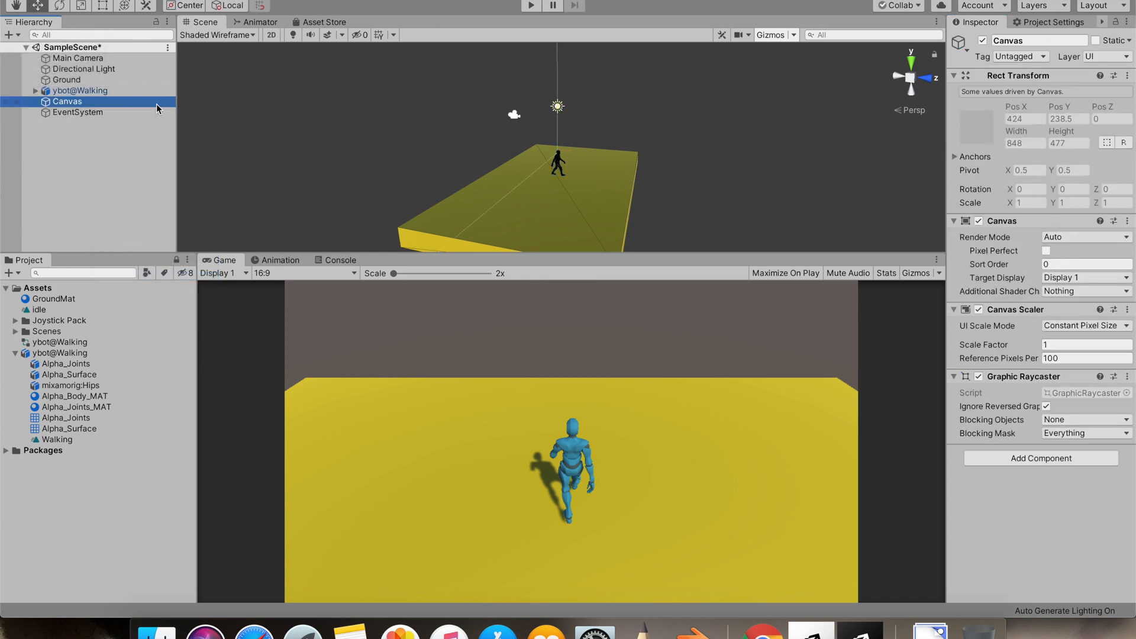
{"action": "left_click", "coordinate": [14, 321]}
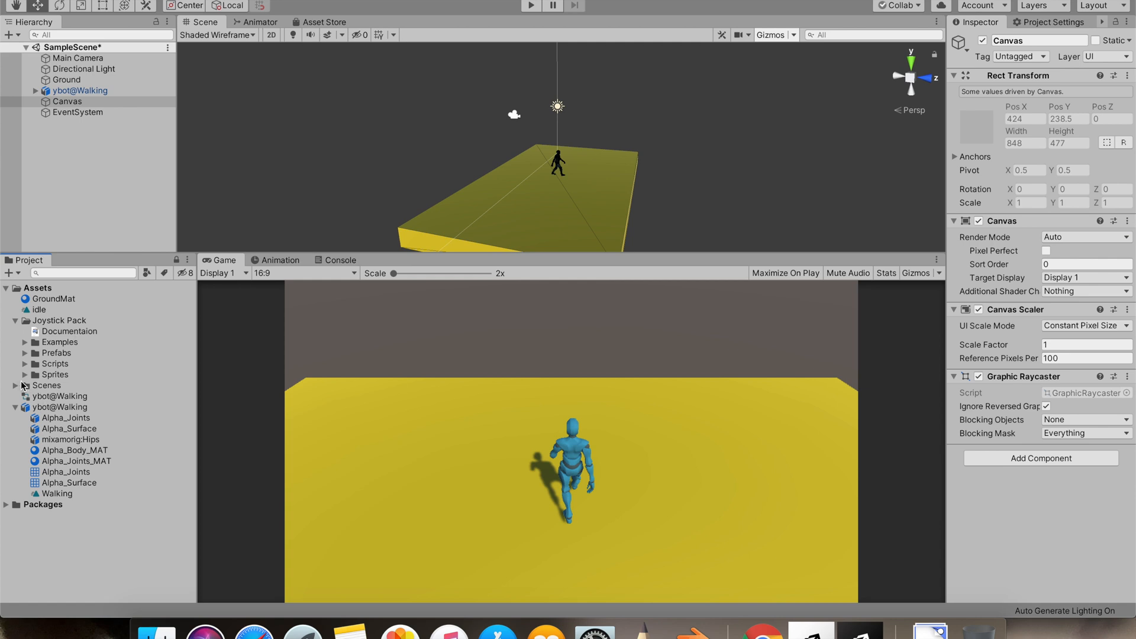
{"action": "left_click", "coordinate": [25, 353]}
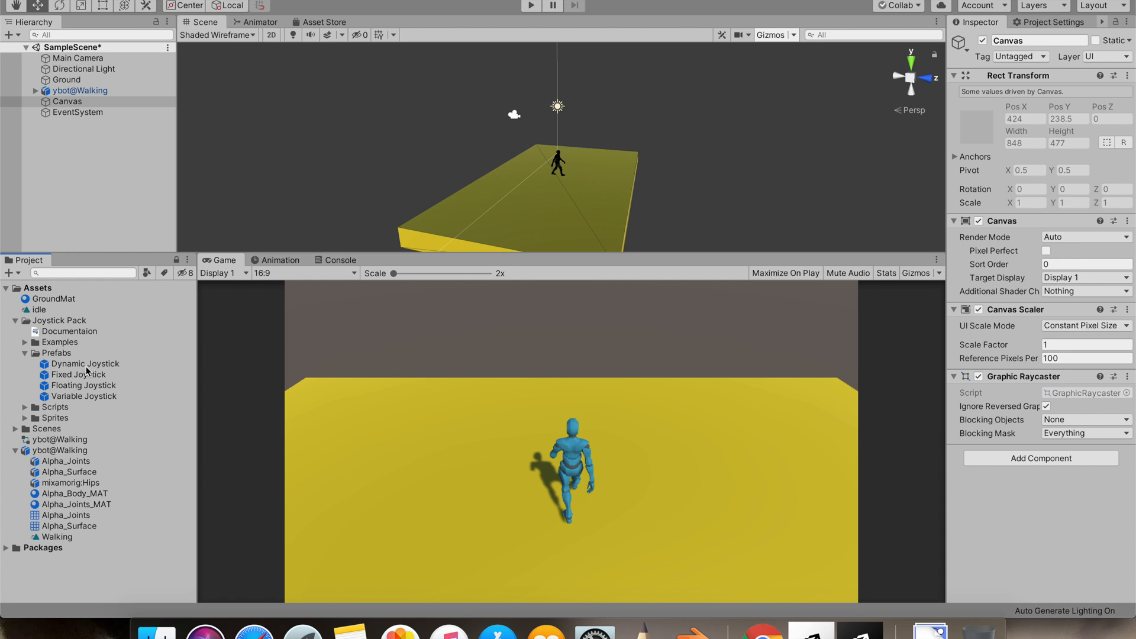
{"action": "left_click_drag", "start_coordinate": [86, 369], "coordinate": [77, 107]}
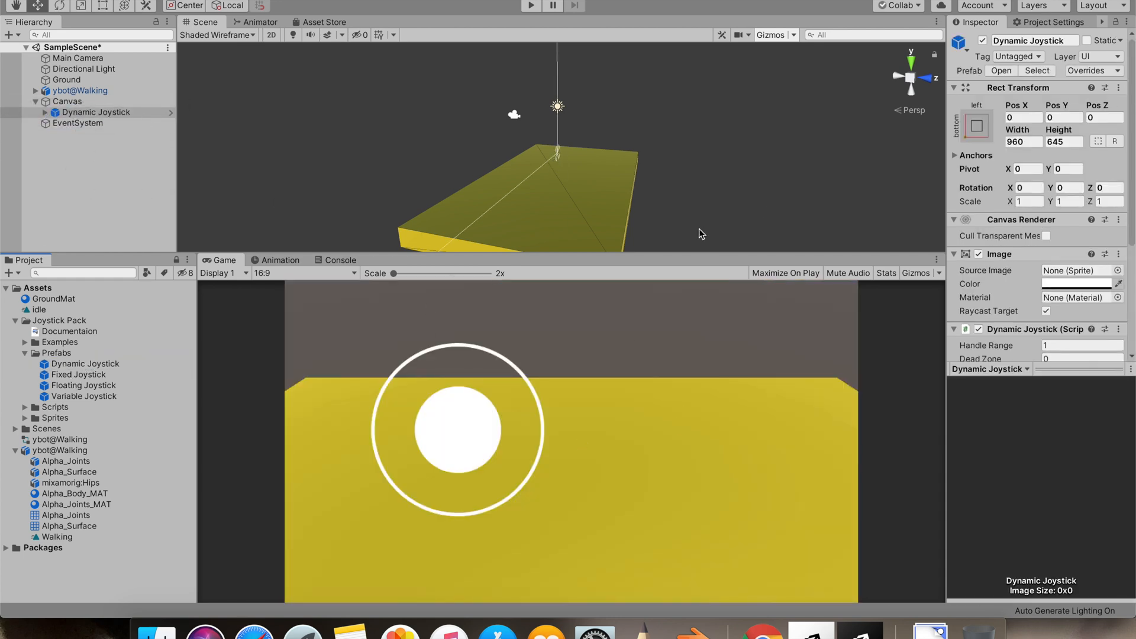
{"action": "scroll", "coordinate": [699, 234], "scroll_direction": "down", "scroll_amount": 5}
{"action": "scroll", "coordinate": [542, 145], "scroll_direction": "down", "scroll_amount": 5}
{"action": "mouse_move", "coordinate": [543, 145]}
{"action": "left_mouse_down", "text": "alt"}
{"action": "mouse_move", "coordinate": [457, 183]}
{"action": "mouse_move", "coordinate": [486, 229]}
{"action": "mouse_move", "coordinate": [474, 233]}
{"action": "mouse_move", "coordinate": [544, 180]}
{"action": "mouse_move", "coordinate": [655, 166]}
{"action": "left_mouse_up", "text": "alt"}
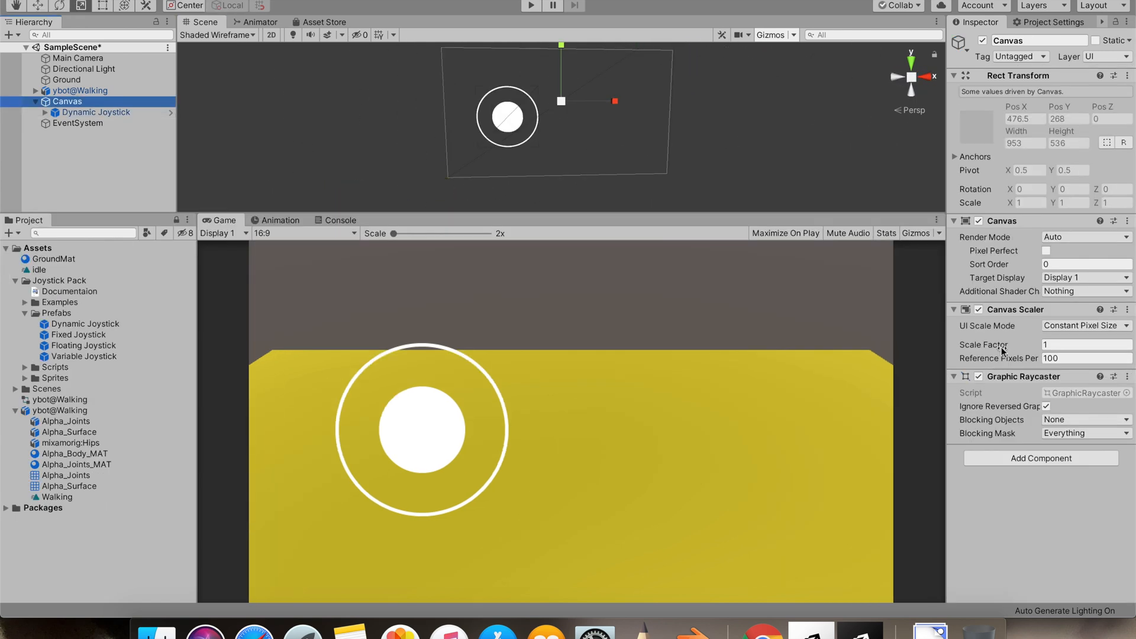
- Set the Canvas Scaler to Scale With Screen Size and play-test the joystick handle
{"action": "left_click", "coordinate": [1066, 327]}
{"action": "left_click", "coordinate": [1067, 337]}
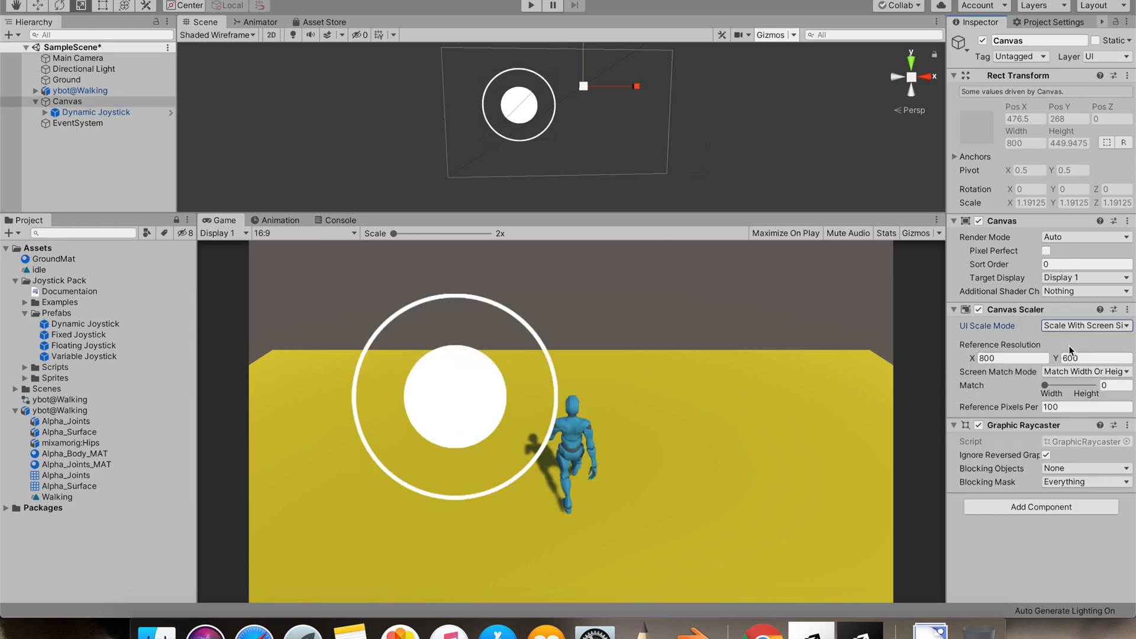
{"action": "type", "text": "80"}
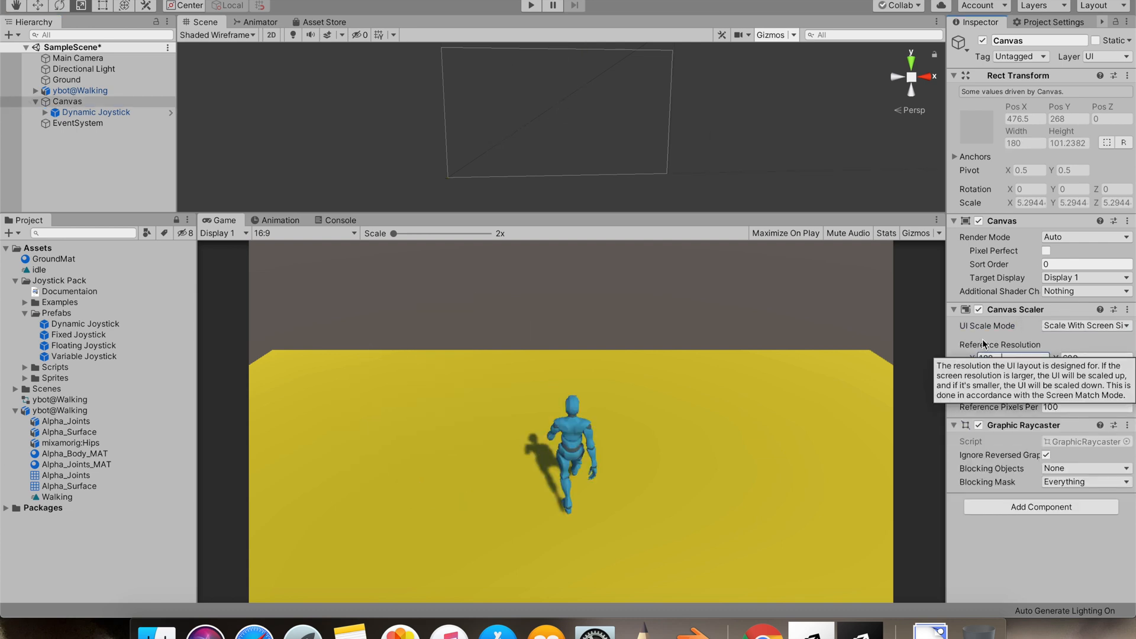
{"action": "type", "text": "--"}
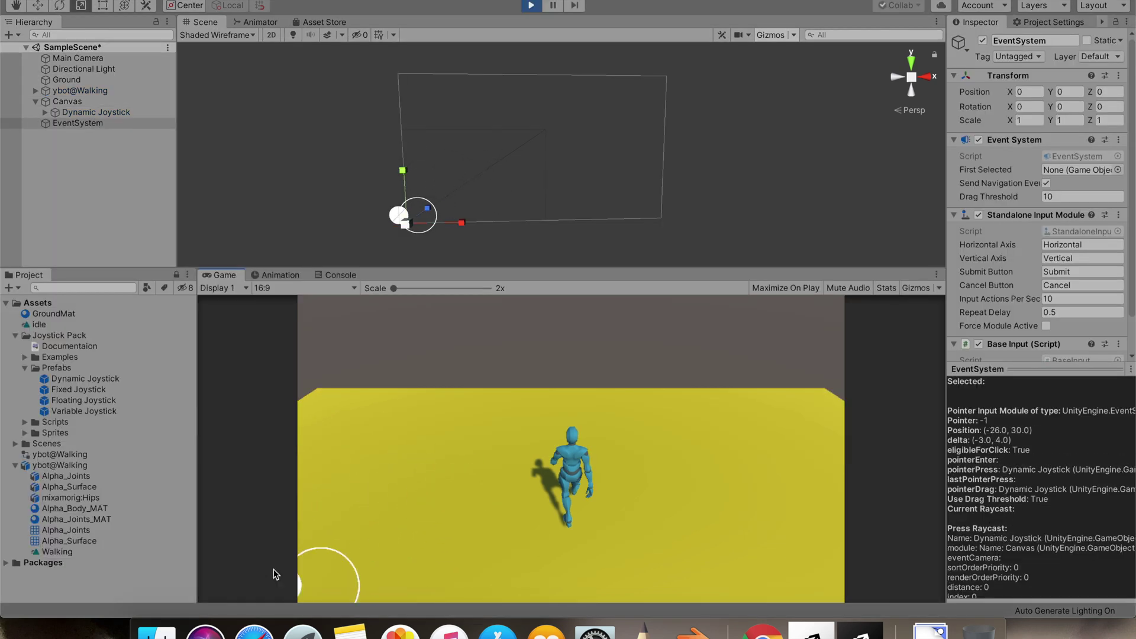
{"action": "left_click_drag", "start_coordinate": [275, 571], "coordinate": [489, 510]}
{"action": "left_click", "coordinate": [530, 6]}
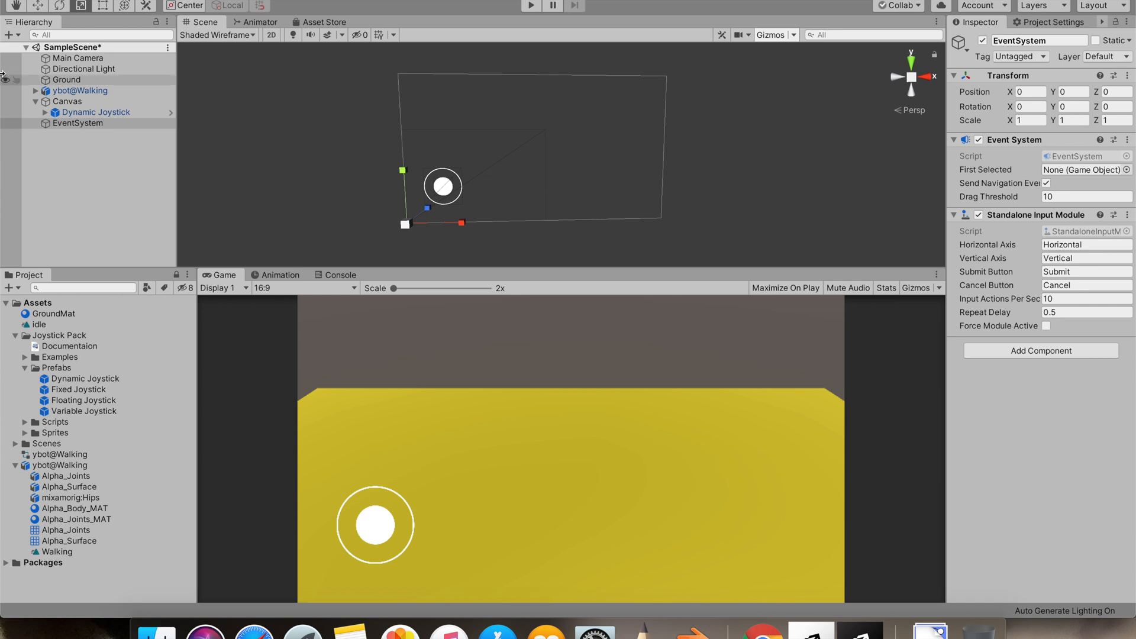
- Expand ybot@Walking's children and select the PlayerSprite object
{"action": "left_click", "coordinate": [63, 79]}
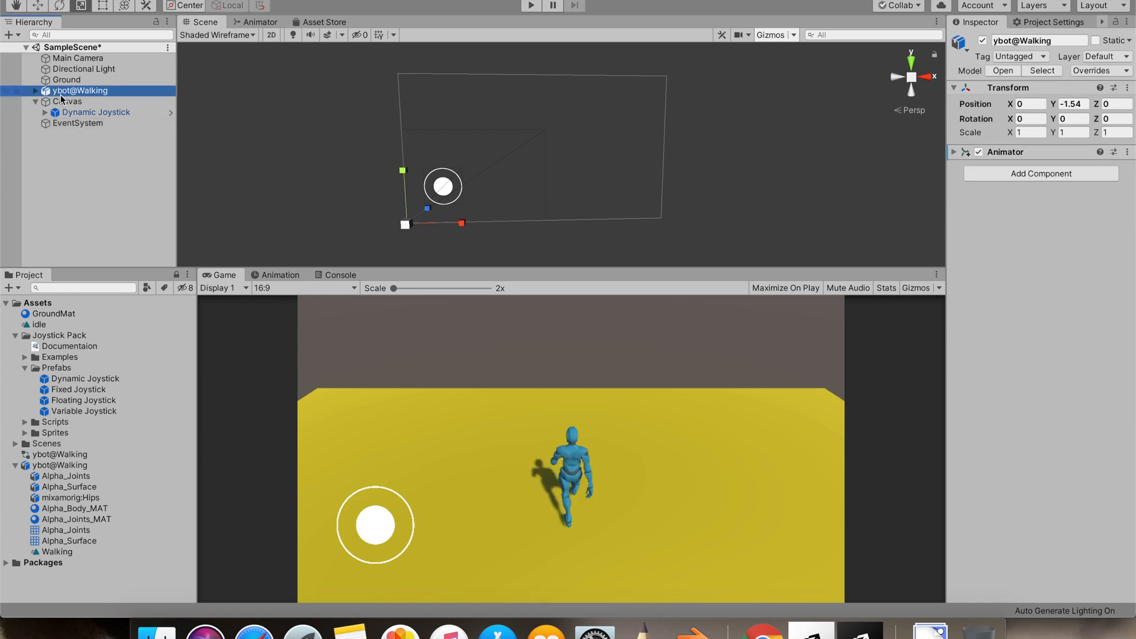
{"action": "left_click", "coordinate": [35, 91]}
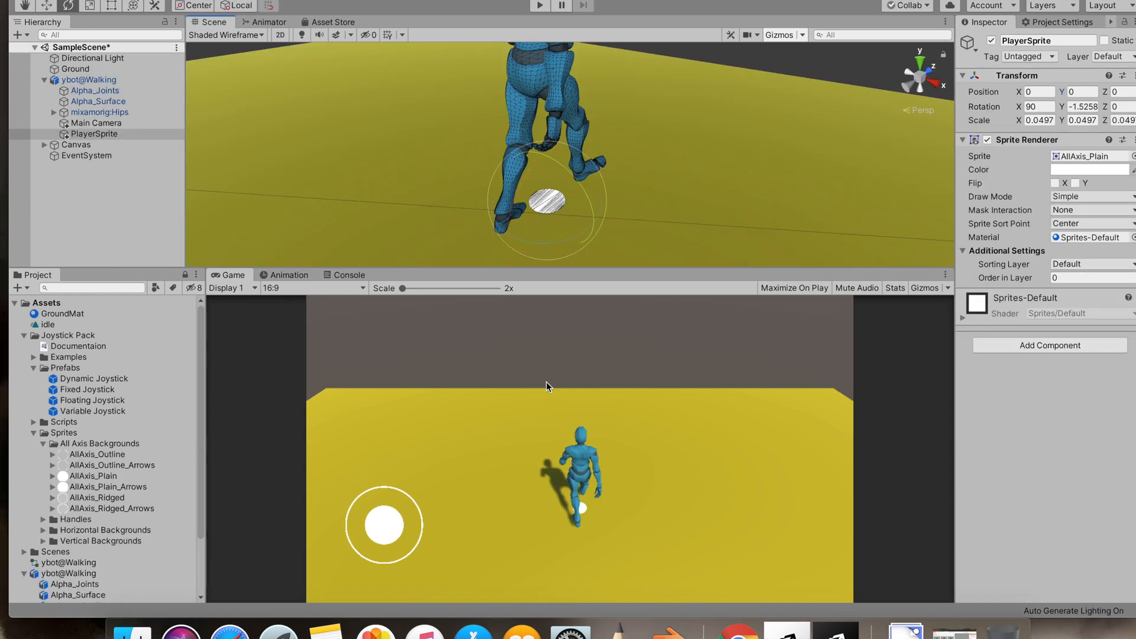
{"action": "left_click", "coordinate": [96, 122]}
- Parent the object under ybot@Walking and select the character
{"action": "left_click_drag", "start_coordinate": [96, 133], "coordinate": [100, 84]}
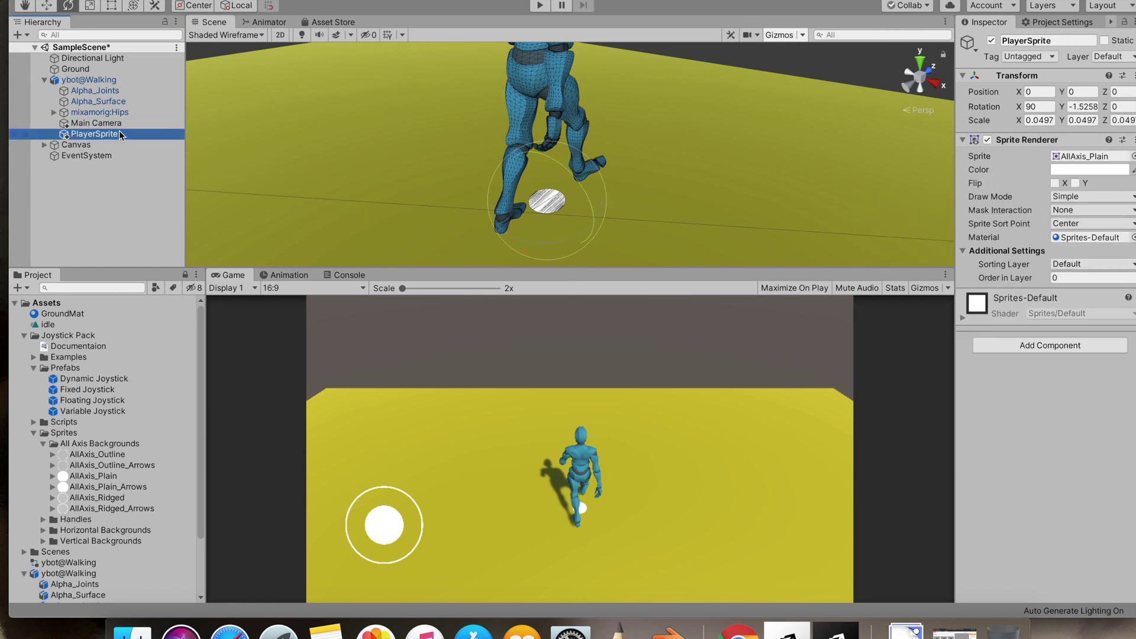
{"action": "left_click", "coordinate": [98, 82]}
{"action": "left_click", "coordinate": [93, 58]}
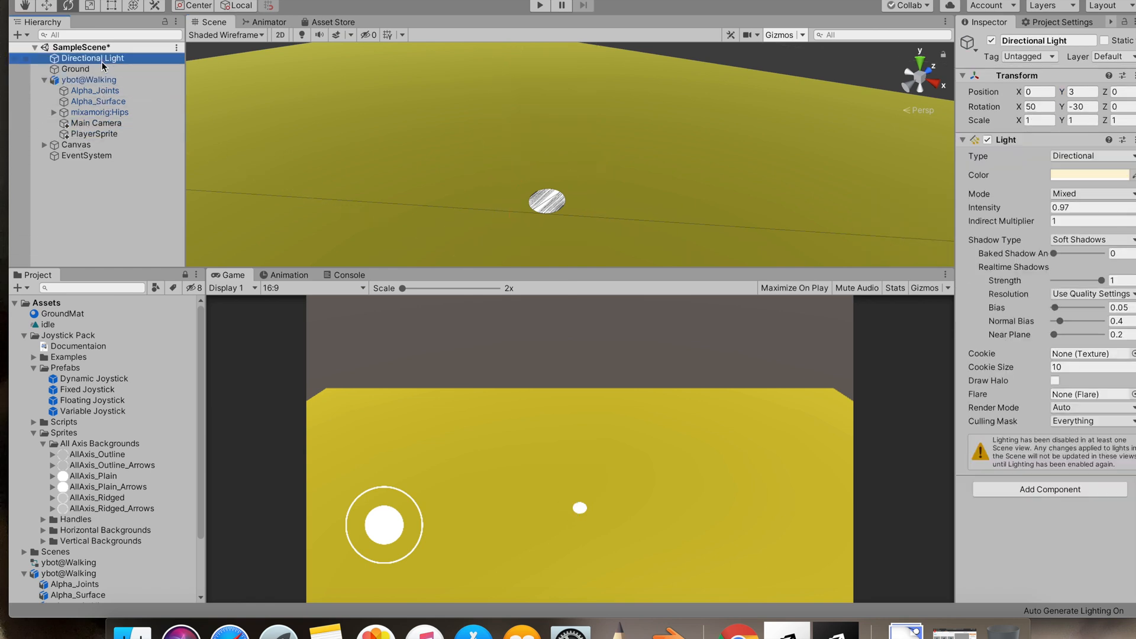
{"action": "left_click", "coordinate": [76, 68]}
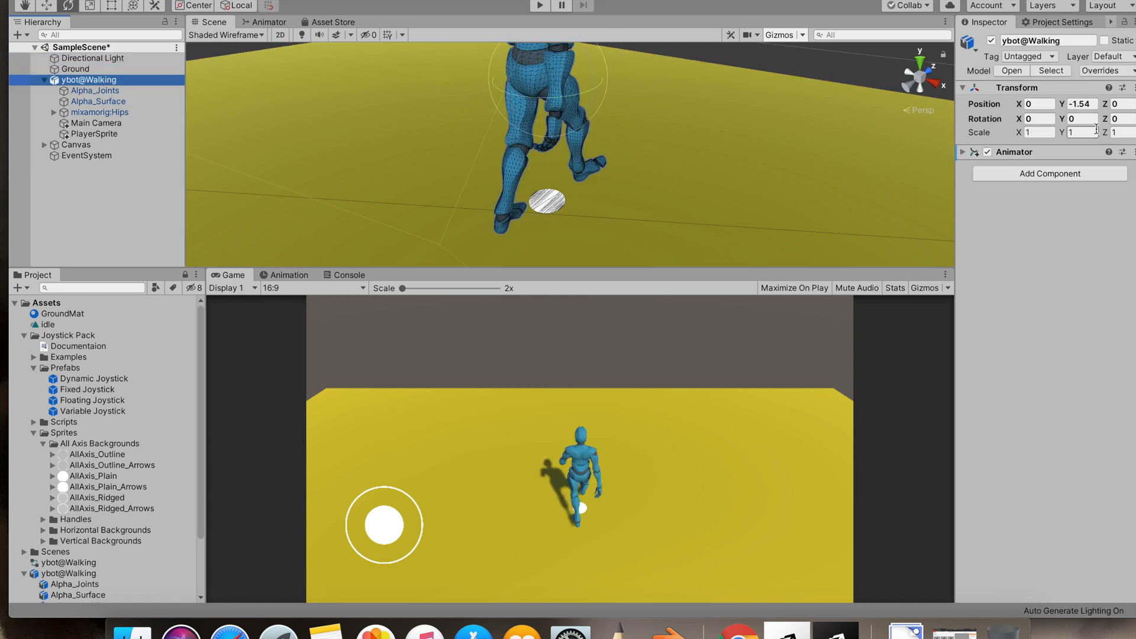
- Add a new script component named PlayerMovement to the character
{"action": "left_click", "coordinate": [1019, 175]}
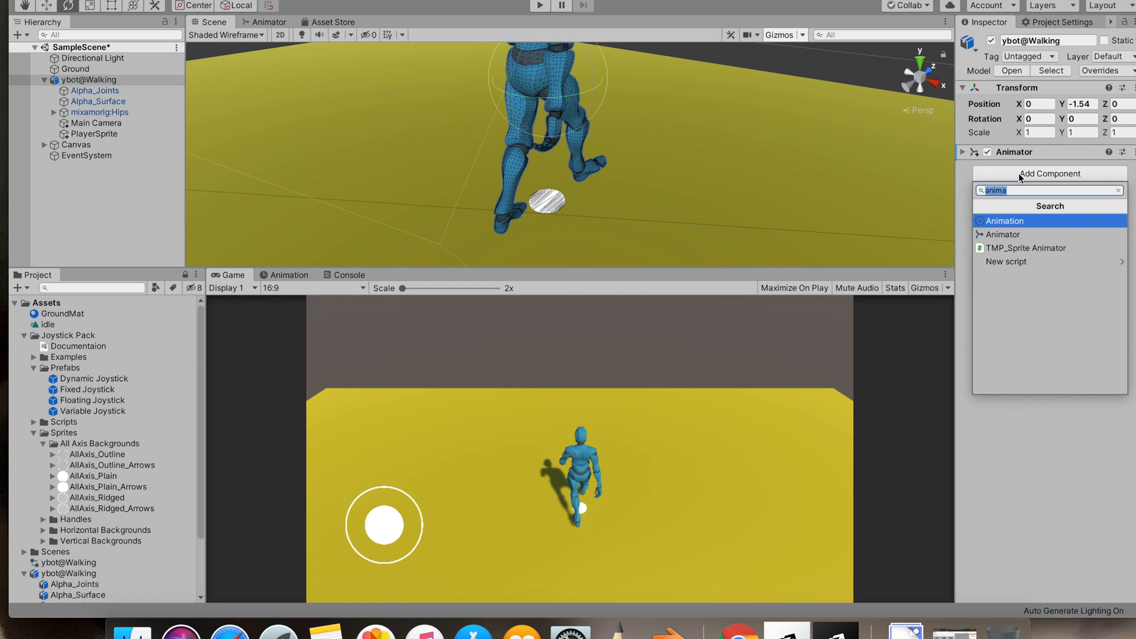
{"action": "type", "text": "PlayerM"}
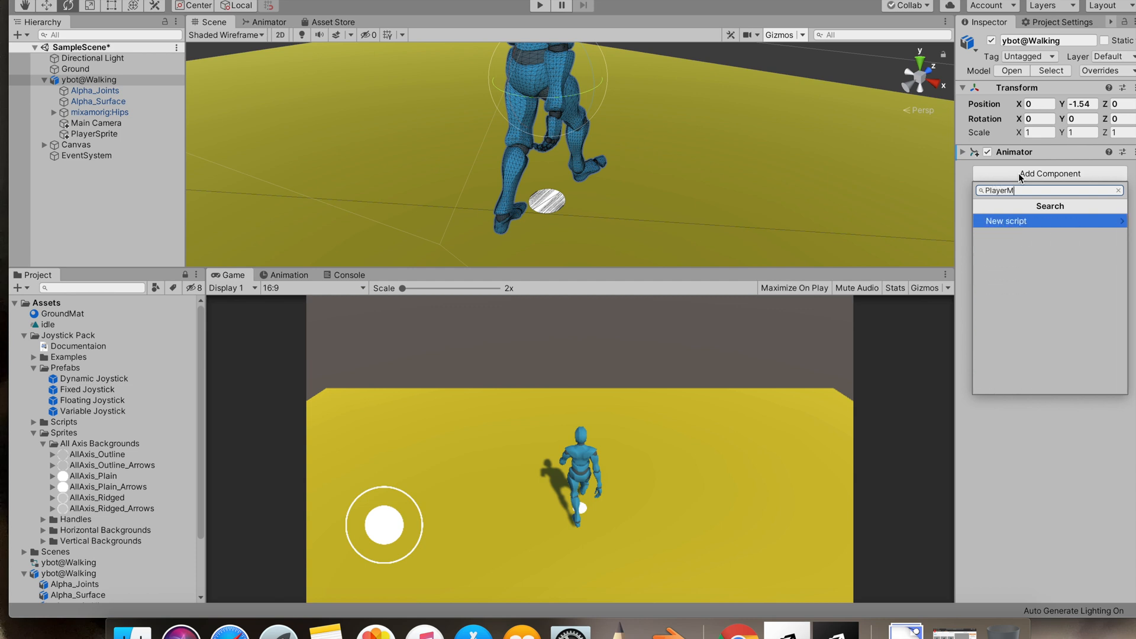
{"action": "type", "text": "ovement"}
{"action": "key", "text": "Return"}
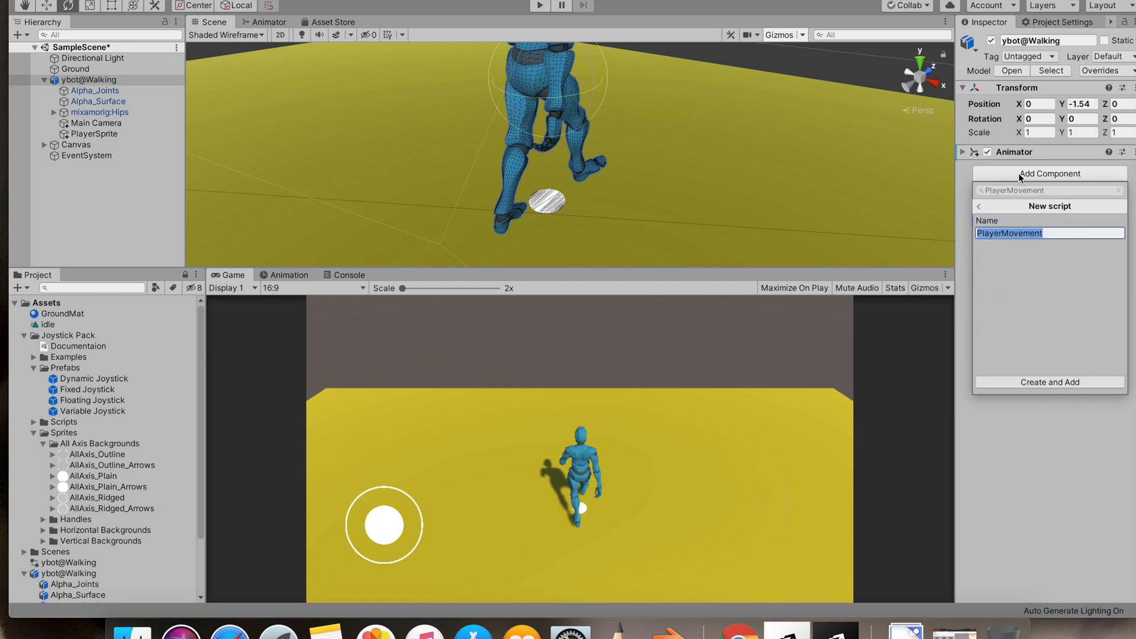
{"action": "left_click", "coordinate": [1033, 379]}
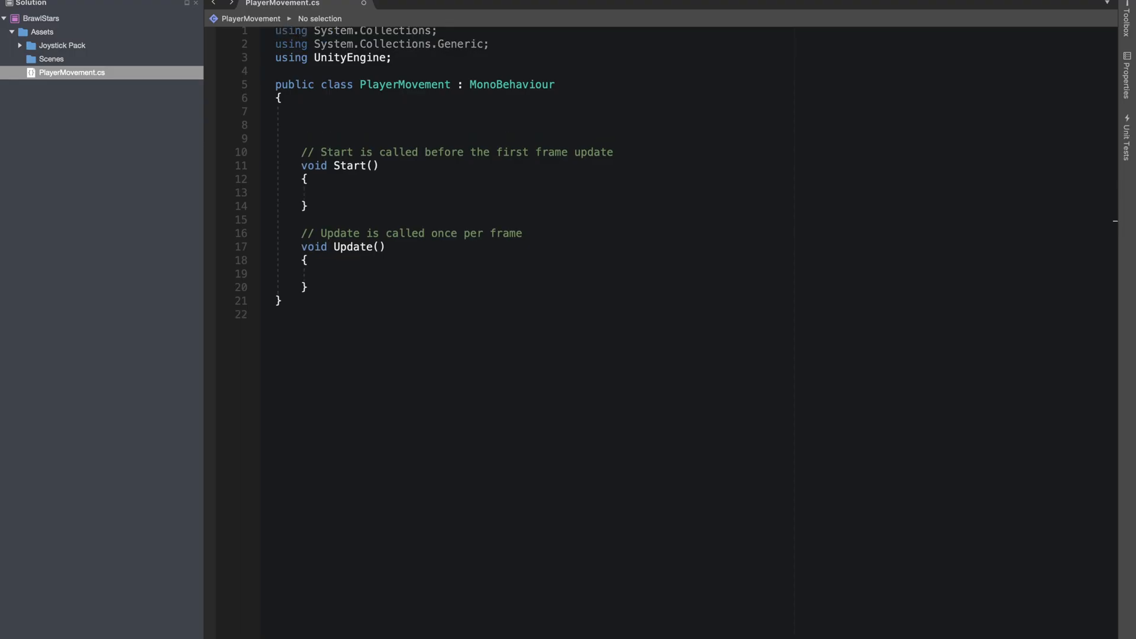
{"action": "type", "text": "[seria"}
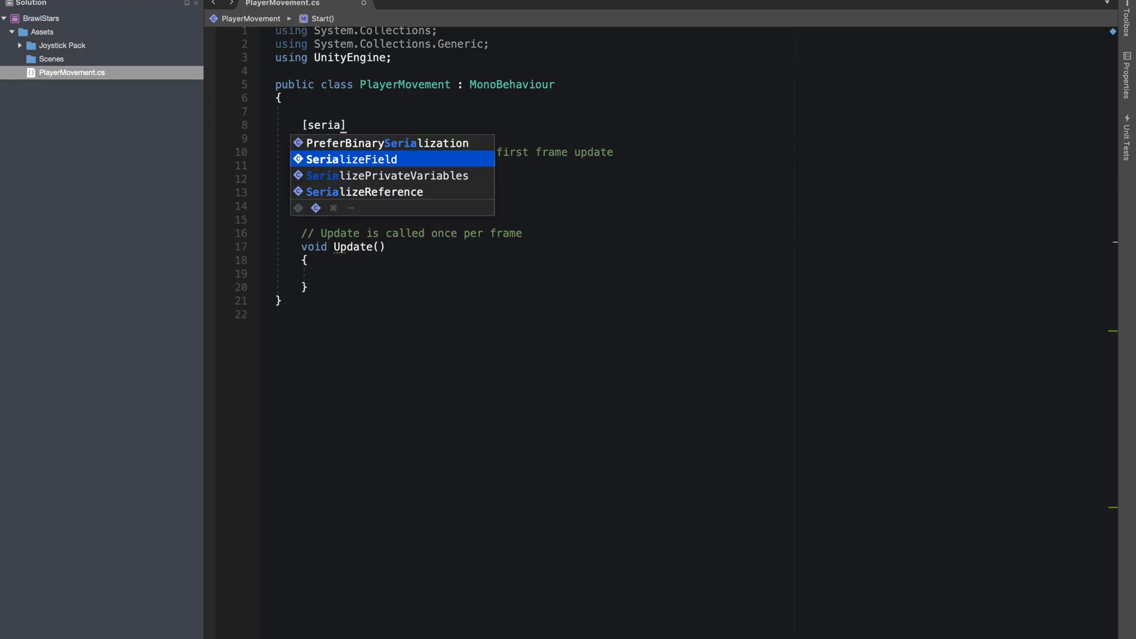
- Declare a [SerializeField] Joystick joystick field
{"action": "key", "text": "Return"}
{"action": "key", "text": "Return"}
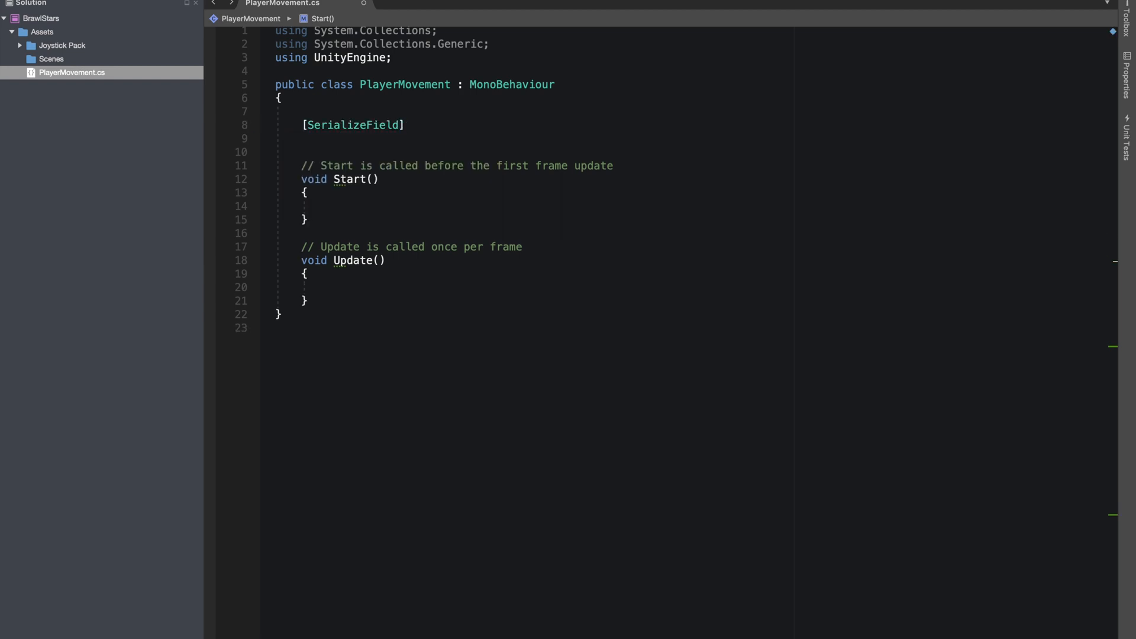
{"action": "type", "text": "Joys"}
{"action": "key", "text": "Return"}
{"action": "type", "text": "joys"}
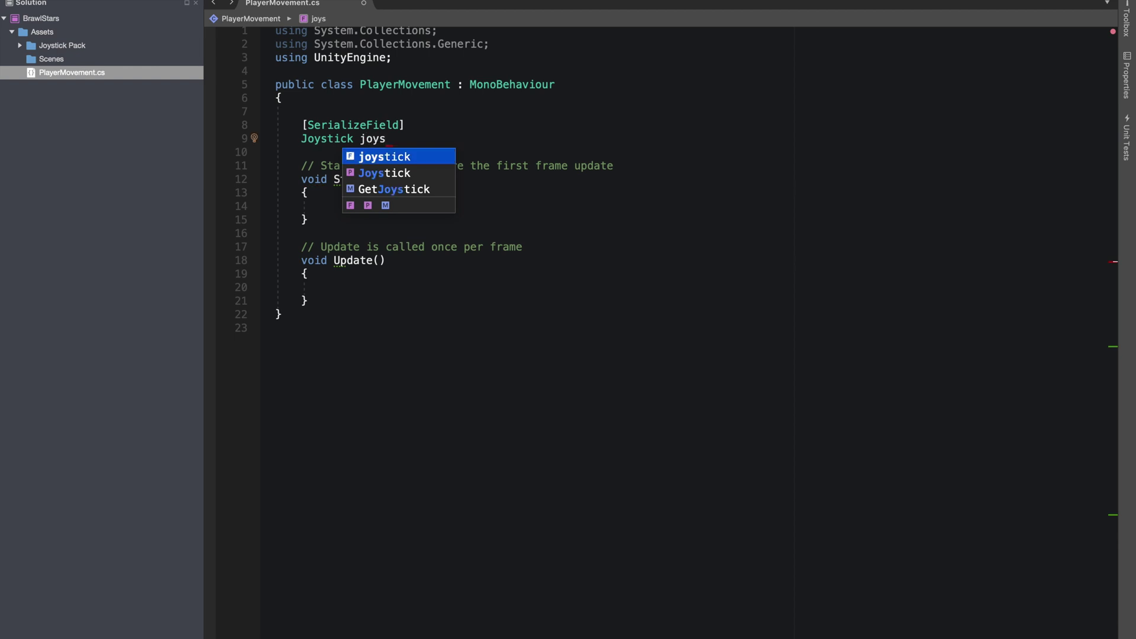
{"action": "key", "text": "Return"}
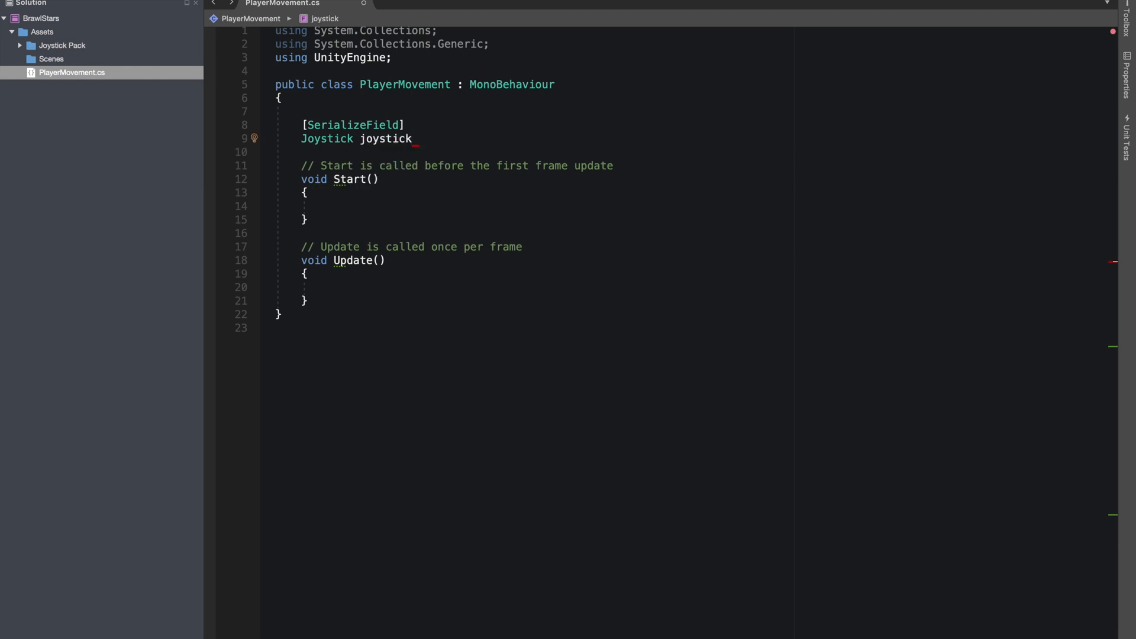
{"action": "type", "text": ";"}
{"action": "key", "text": "Return"}
- Declare a [SerializeField] Transform PlayerSprite field and move into Update()
{"action": "key", "text": "Return"}
{"action": "type", "text": "[SerializeField]"}
{"action": "key", "text": "Return"}
{"action": "type", "text": "Trans"}
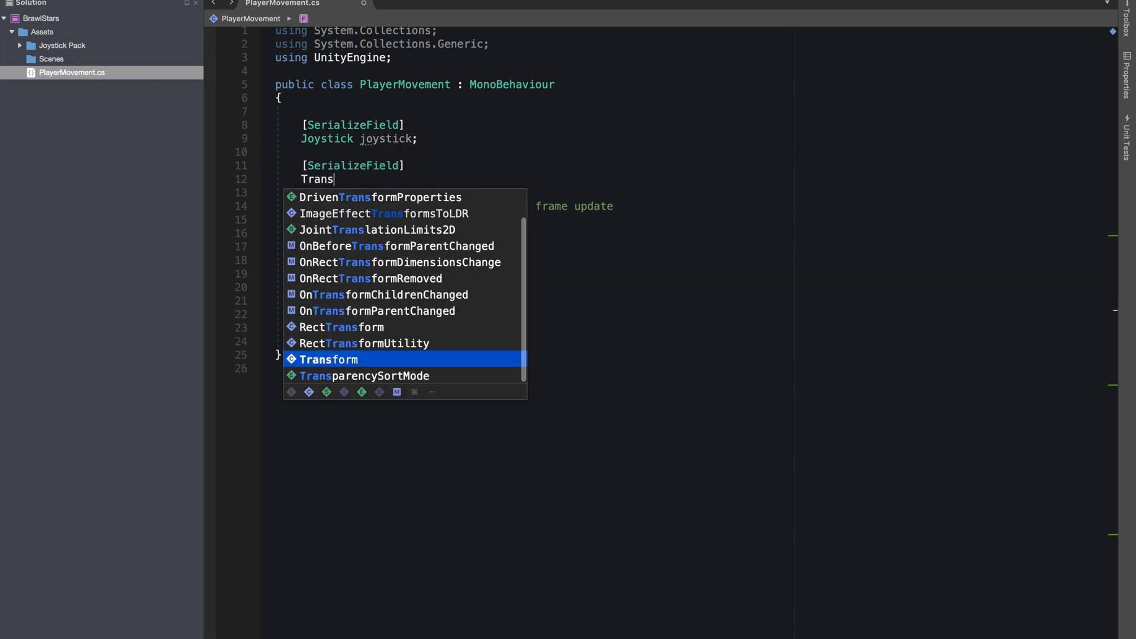
{"action": "key", "text": "Return"}
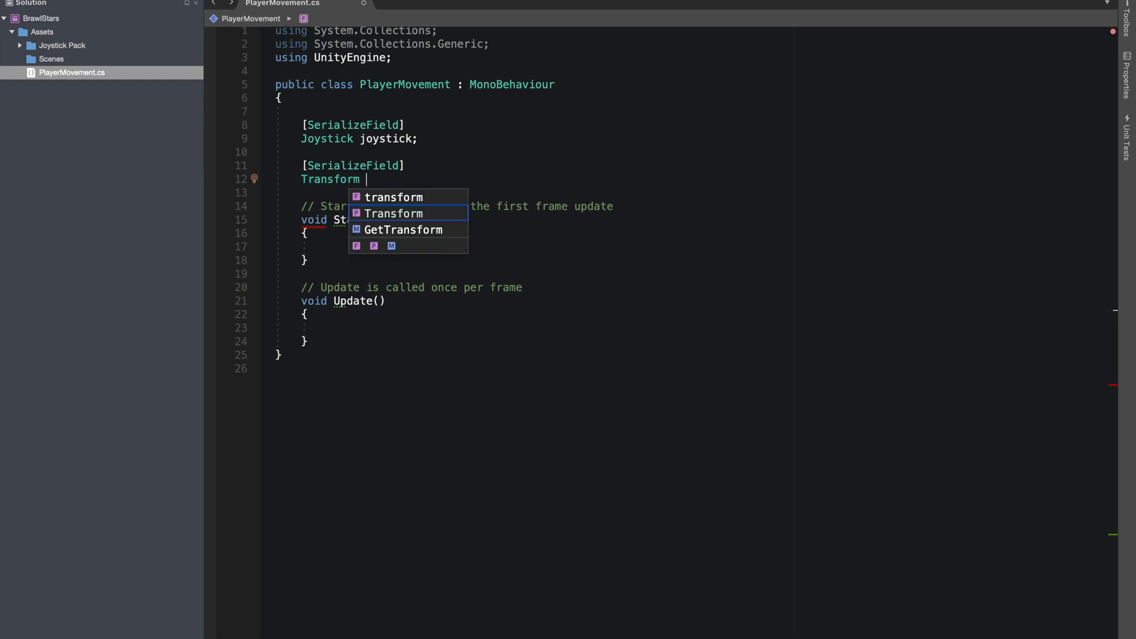
{"action": "type", "text": "PlayerSp"}
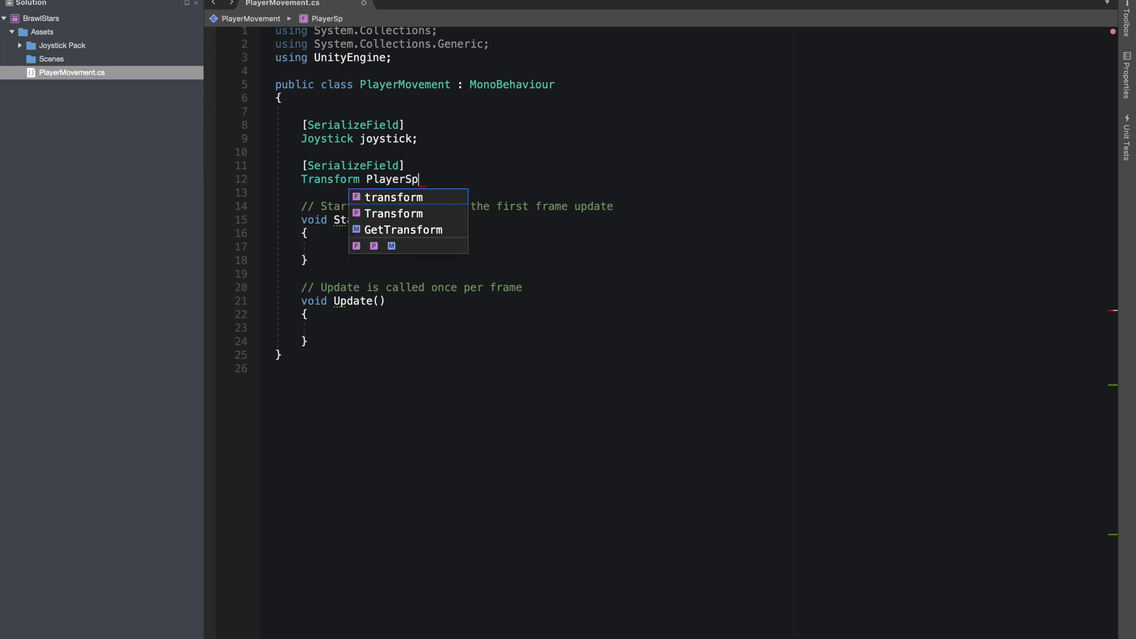
{"action": "type", "text": "rite;"}
{"action": "key", "text": "Return"}
{"action": "key", "text": "Return"}
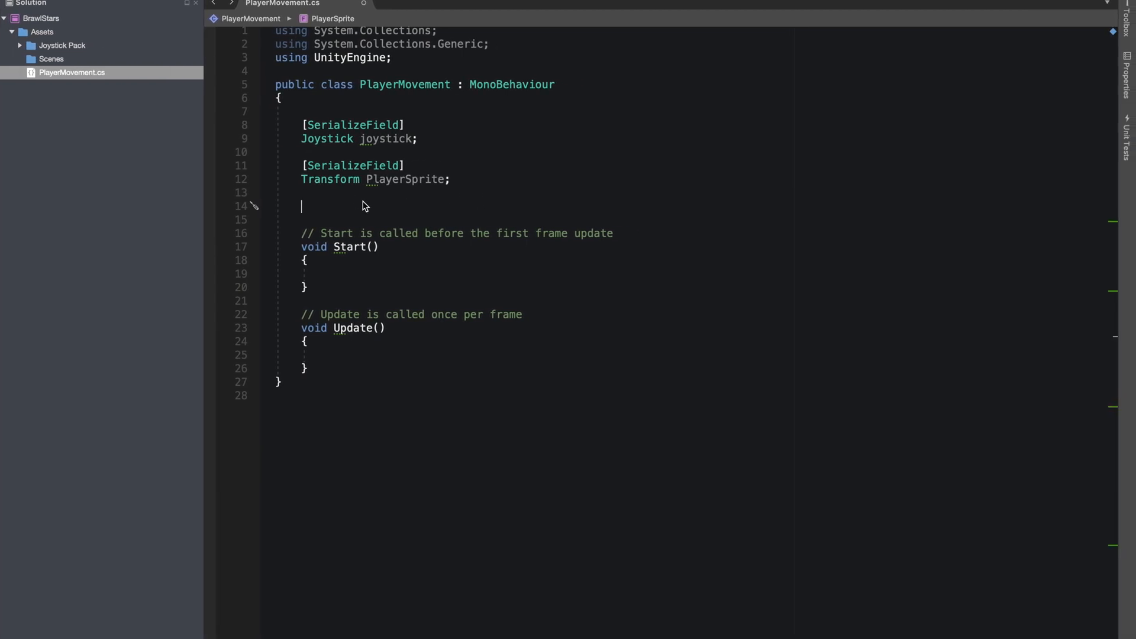
{"action": "left_click", "coordinate": [503, 353]}
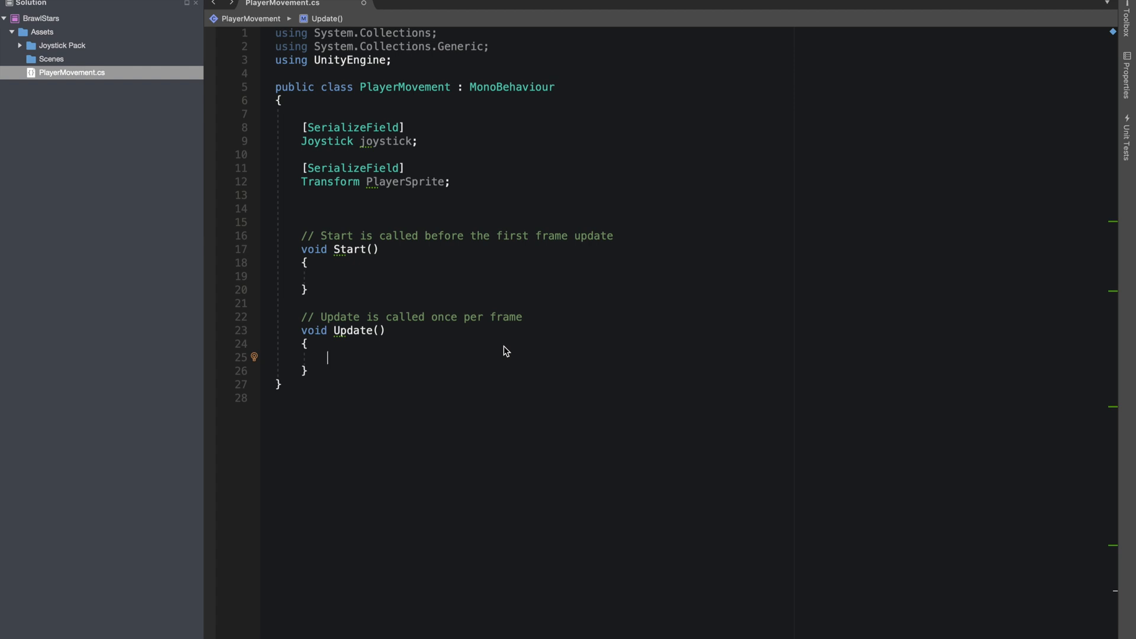
{"action": "type", "text": "Pla"}
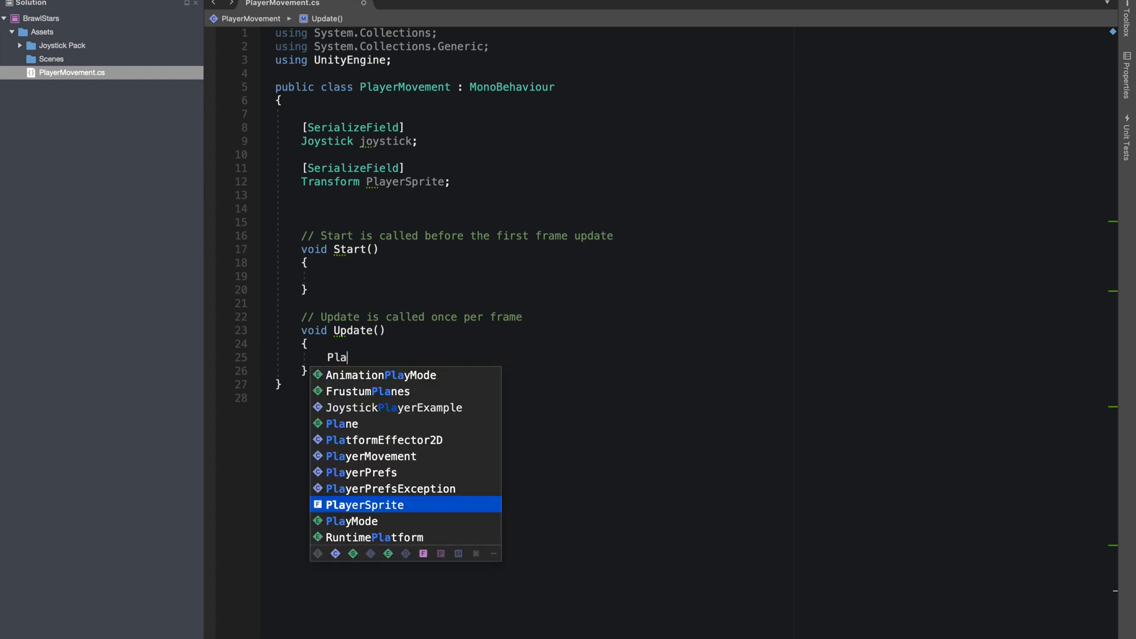
{"action": "type", "text": "yerSprite.position =  new Vector3(joystick.Horizontal,0 , joystick.Vertical);"}
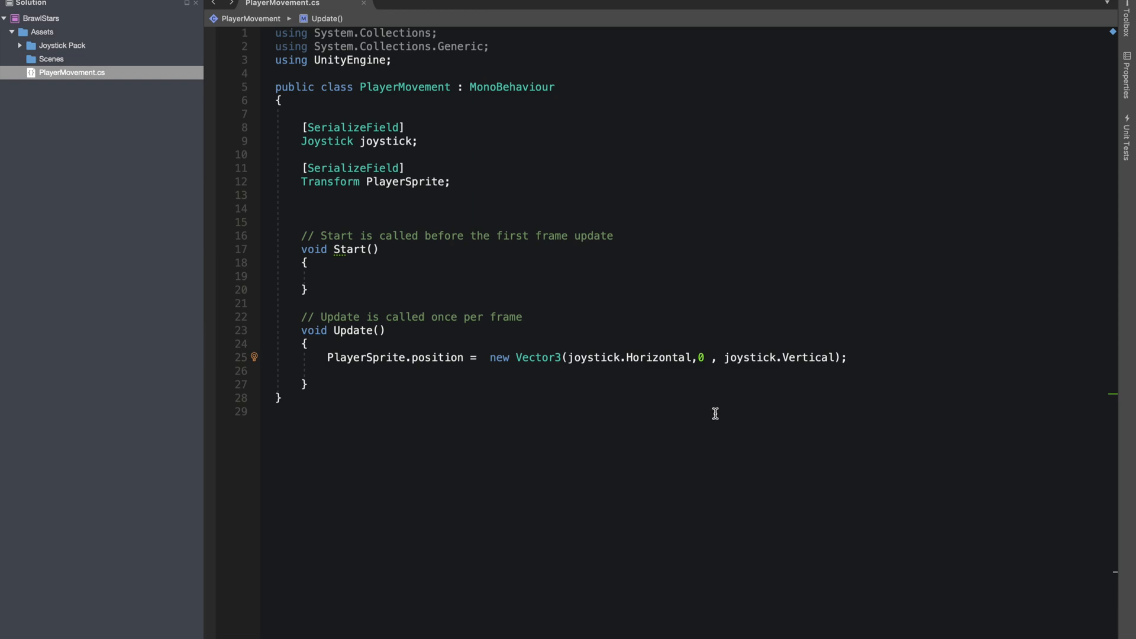
- Set PlayerSprite.position from joystick Horizontal/Vertical at -1.54f and switch to Unity
{"action": "key", "text": "ctrl+Left"}
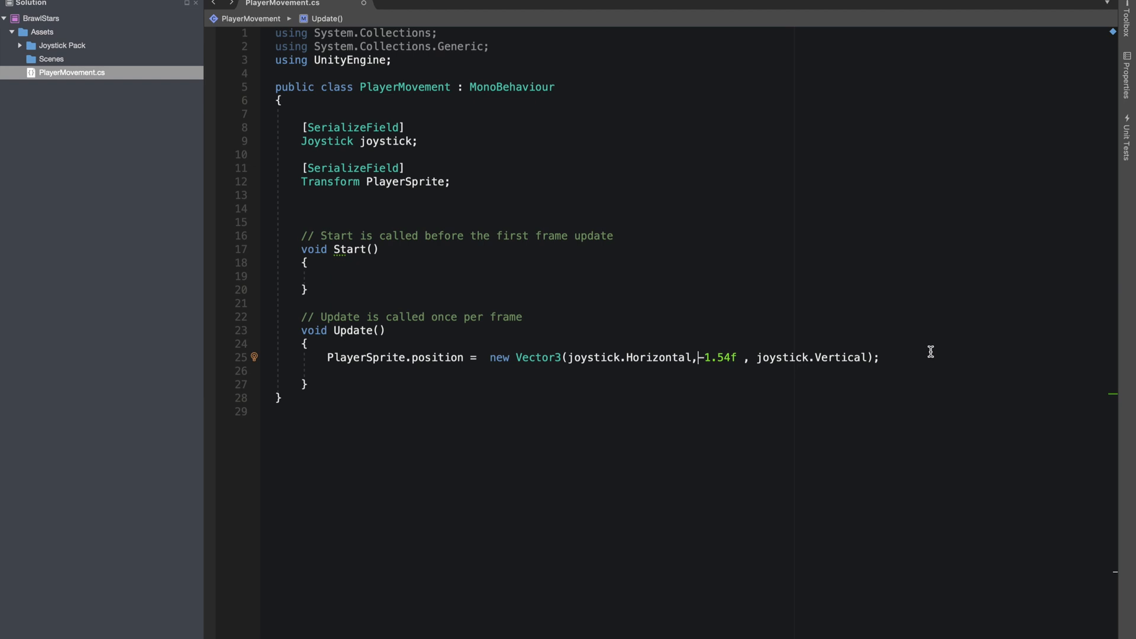
{"action": "key", "text": "ctrl+Left"}
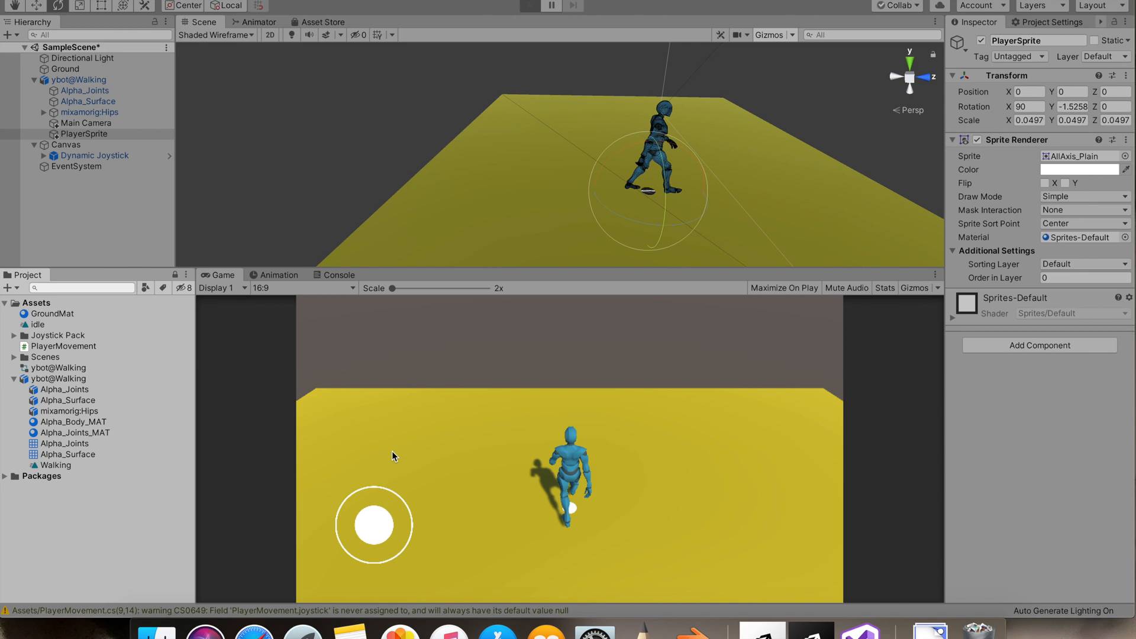
- Play-test steering the joystick to move the sprite, then stop
{"action": "key", "text": "ctrl+p"}
{"action": "mouse_move", "coordinate": [380, 526]}
{"action": "left_mouse_down"}
{"action": "mouse_move", "coordinate": [310, 528]}
{"action": "mouse_move", "coordinate": [386, 541]}
{"action": "mouse_move", "coordinate": [301, 551]}
{"action": "mouse_move", "coordinate": [401, 556]}
{"action": "mouse_move", "coordinate": [289, 508]}
{"action": "mouse_move", "coordinate": [355, 525]}
{"action": "mouse_move", "coordinate": [410, 431]}
{"action": "left_mouse_up"}
{"action": "key", "text": "ctrl+p"}
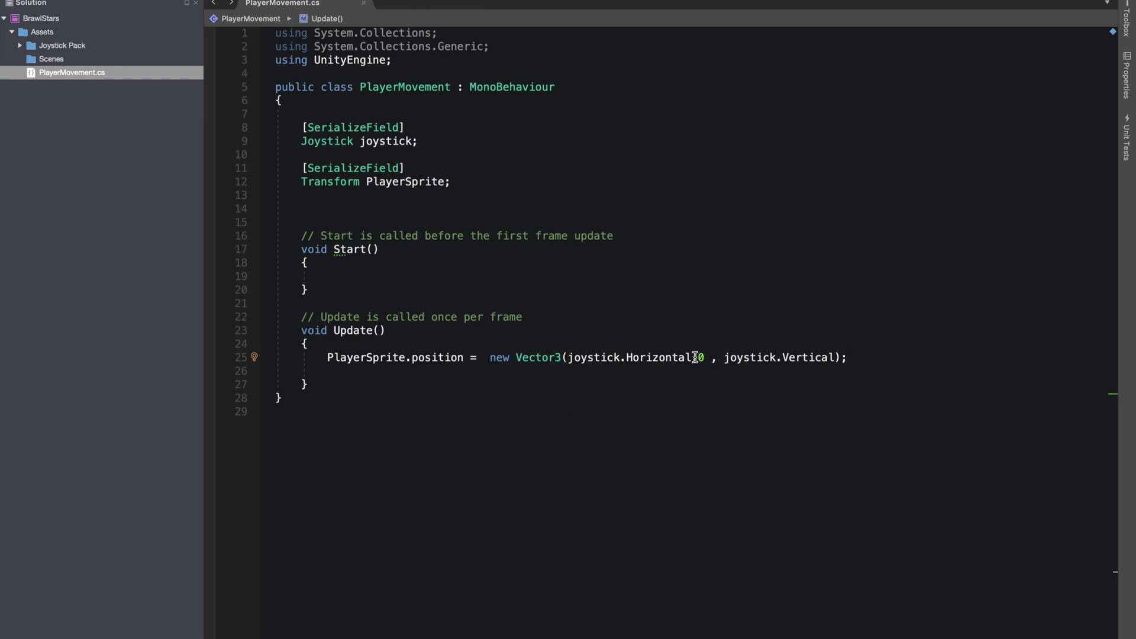
{"action": "type", "text": "+ transform."}
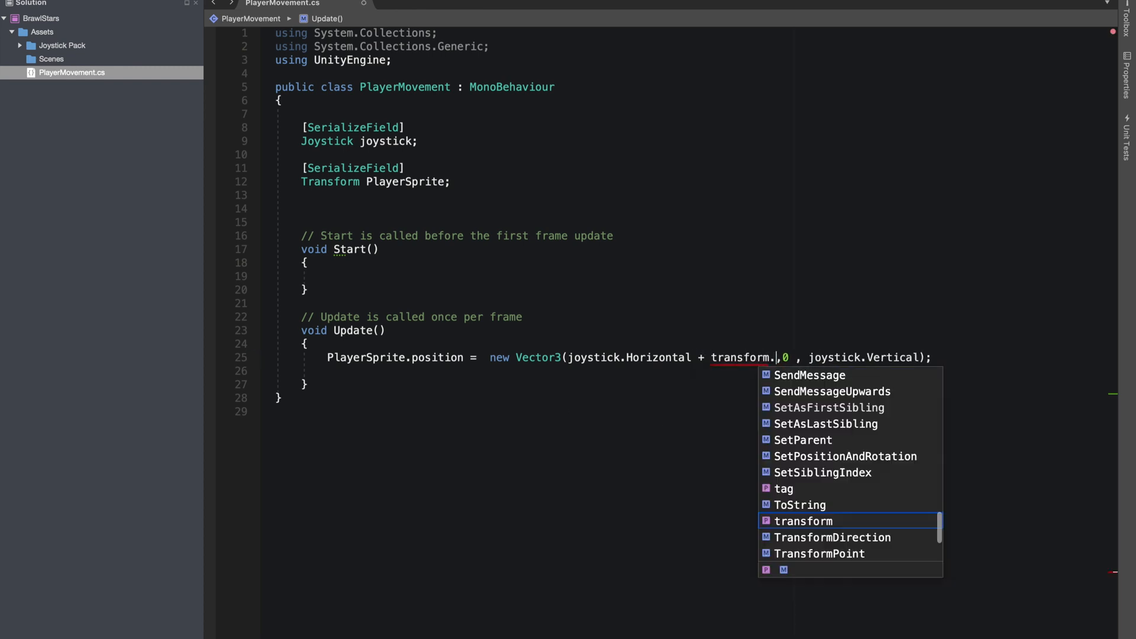
{"action": "type", "text": "position.x"}
- Add transform.position.x and .z to the joystick input, keeping -1.54f for height
{"action": "left_click", "coordinate": [989, 357]}
{"action": "type", "text": "+ transform"}
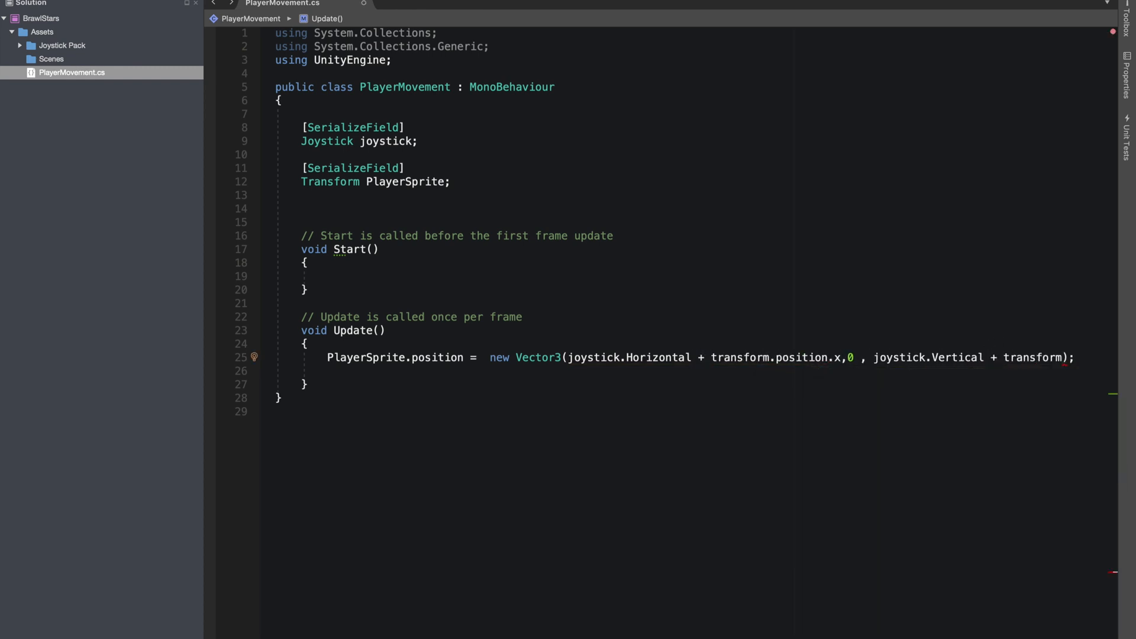
{"action": "type", "text": ".position.z"}
{"action": "key", "text": "End"}
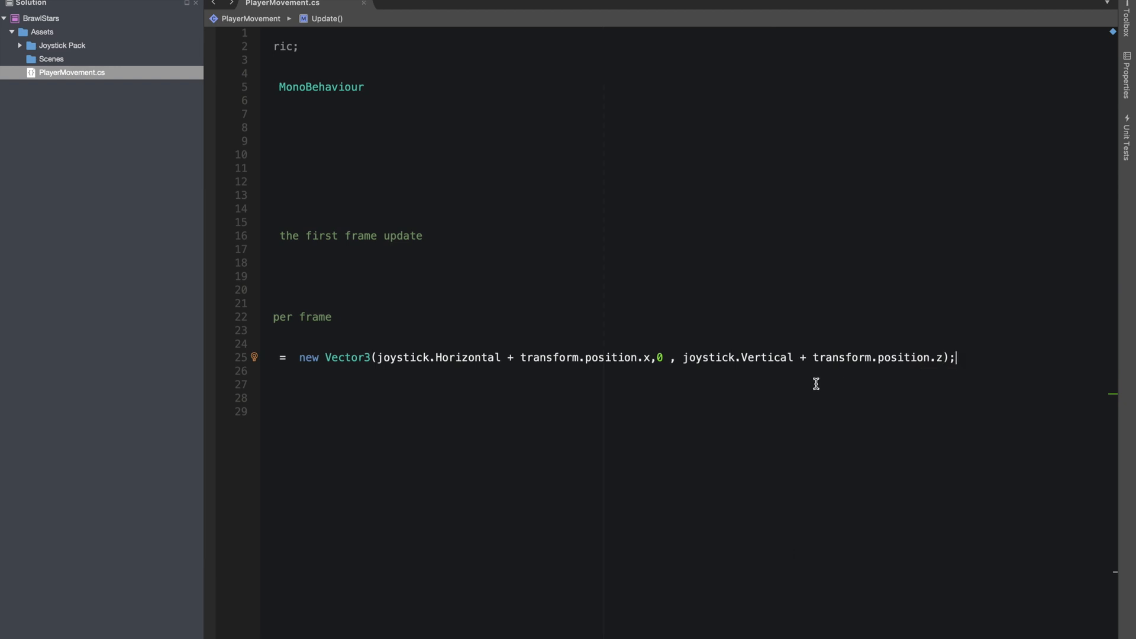
{"action": "scroll", "coordinate": [815, 384], "scroll_direction": "left", "scroll_amount": 5}
{"action": "double_click", "coordinate": [852, 358]}
{"action": "type", "text": "-1.54f"}
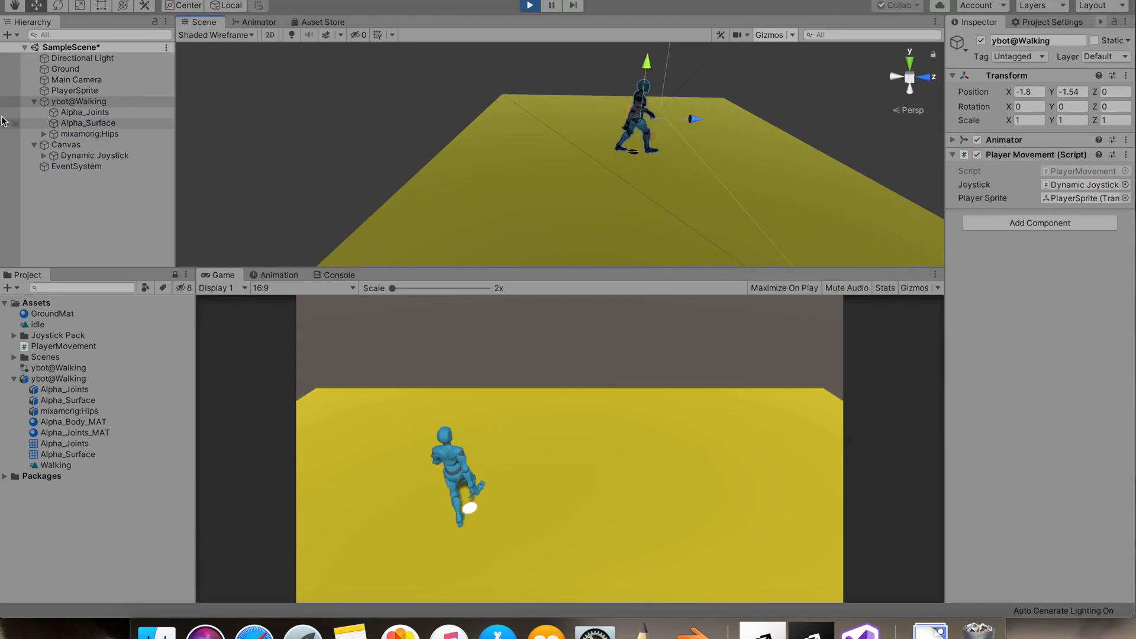
- Push the on-screen joystick in play mode to move the sprite
{"action": "mouse_move", "coordinate": [373, 537]}
{"action": "left_mouse_down"}
{"action": "mouse_move", "coordinate": [362, 539]}
{"action": "mouse_move", "coordinate": [363, 497]}
{"action": "mouse_move", "coordinate": [373, 538]}
{"action": "mouse_move", "coordinate": [385, 507]}
{"action": "left_mouse_up"}
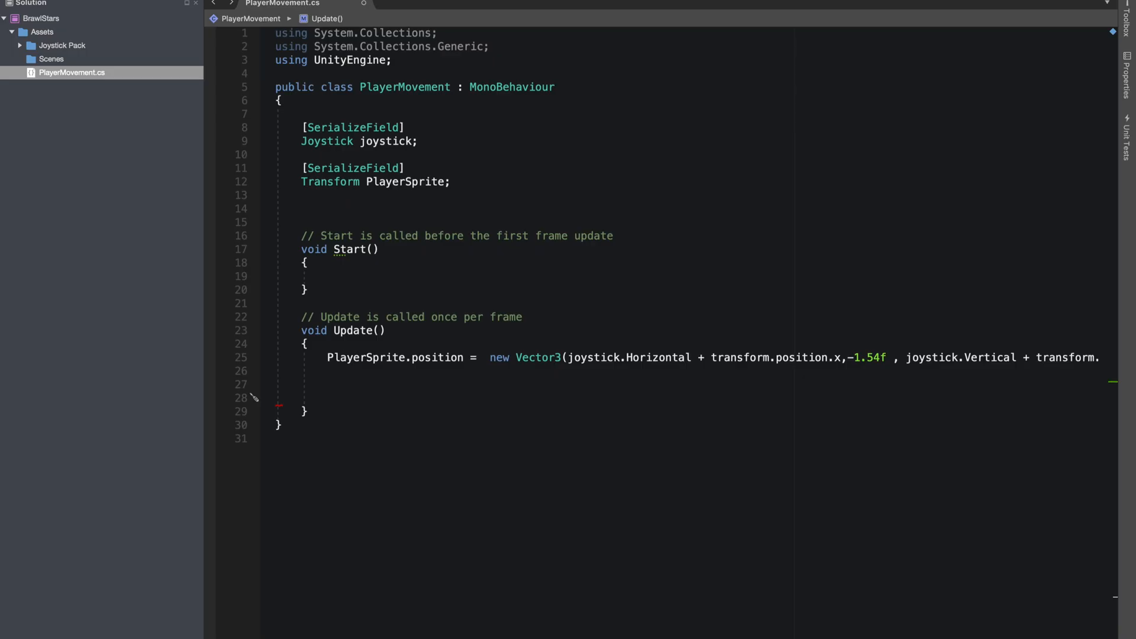
{"action": "type", "text": "tra"}
- Add transform.LookAt(new Vector3(PlayerSprite.position.x, 0, PlayerSprite.position.z)) in Update
{"action": "key", "text": "Return"}
{"action": "type", "text": "L"}
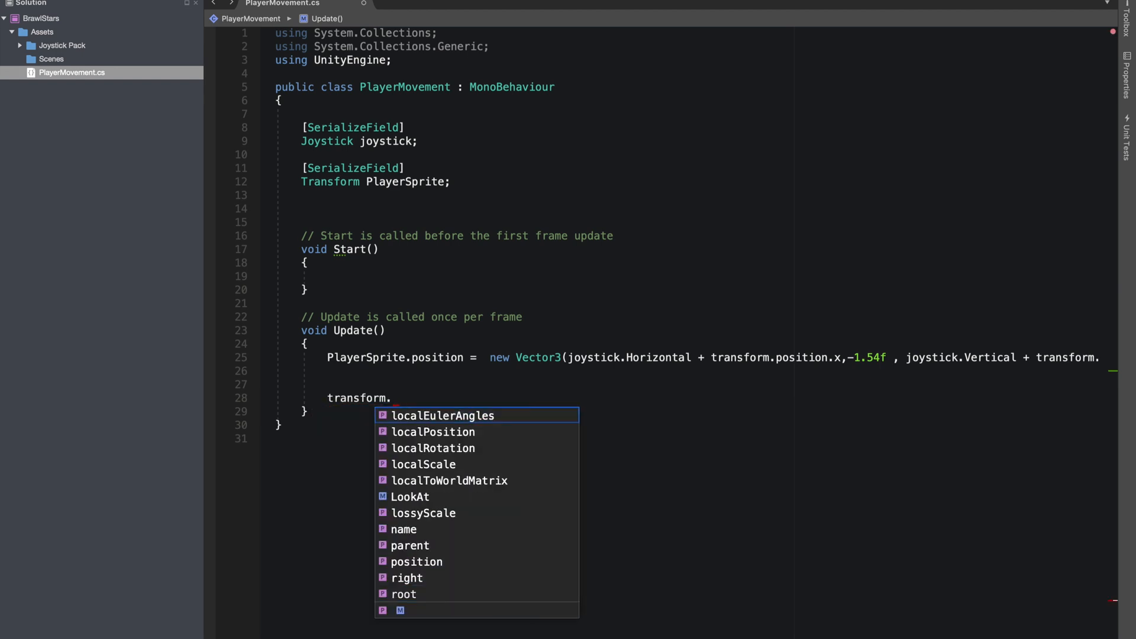
{"action": "type", "text": "ooa"}
{"action": "key", "text": "Return"}
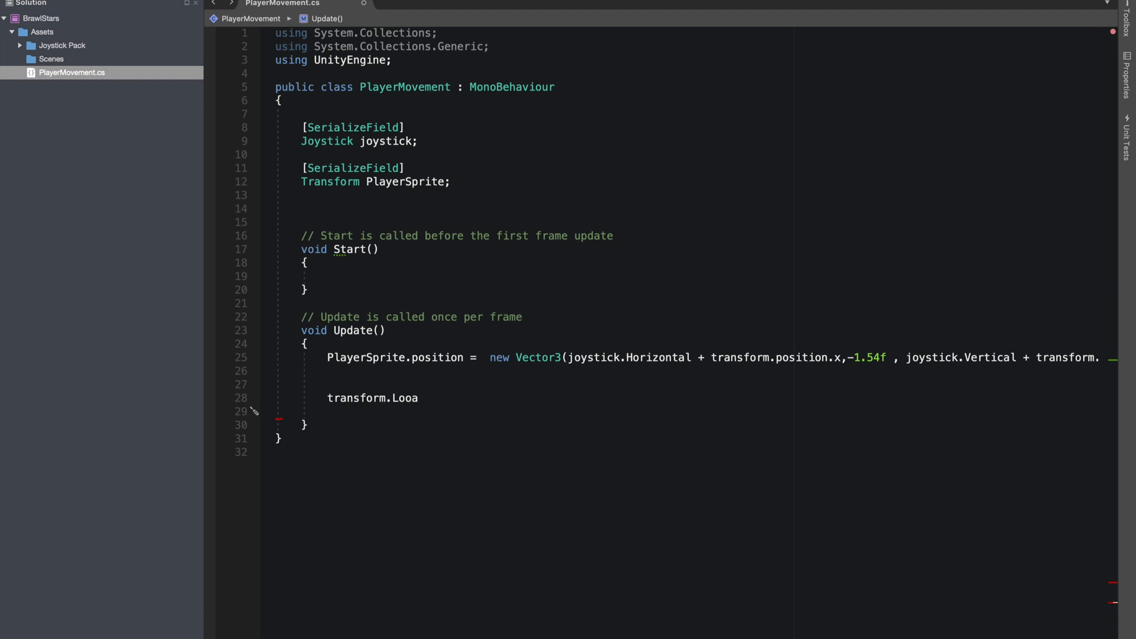
{"action": "key", "text": "BackSpace"}
{"action": "type", "text": "kAt("}
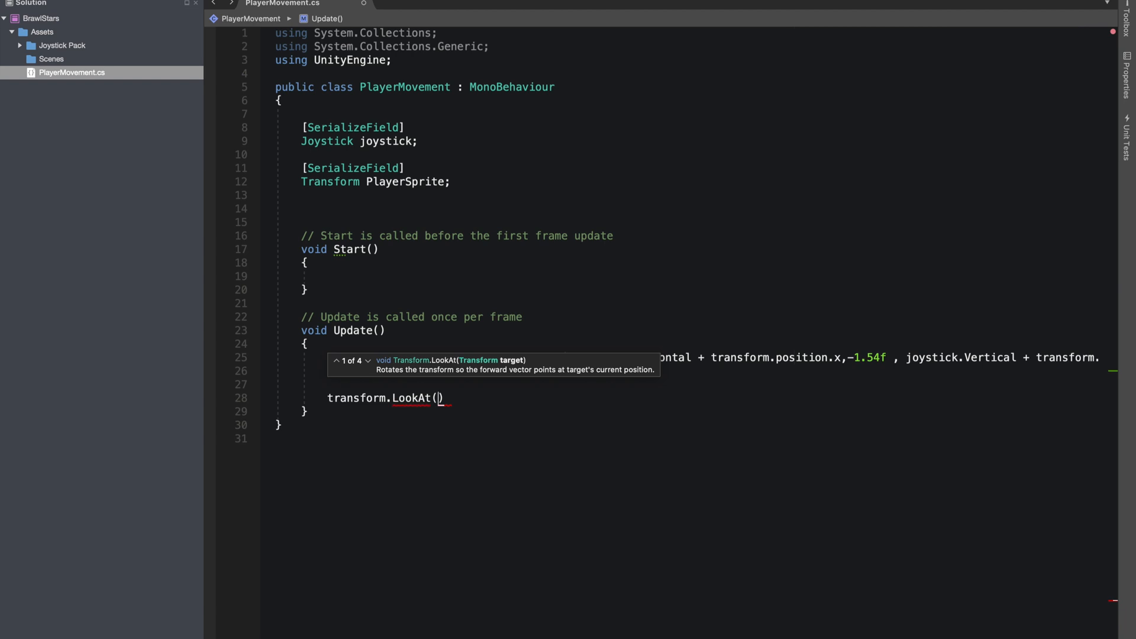
{"action": "type", "text": "new "}
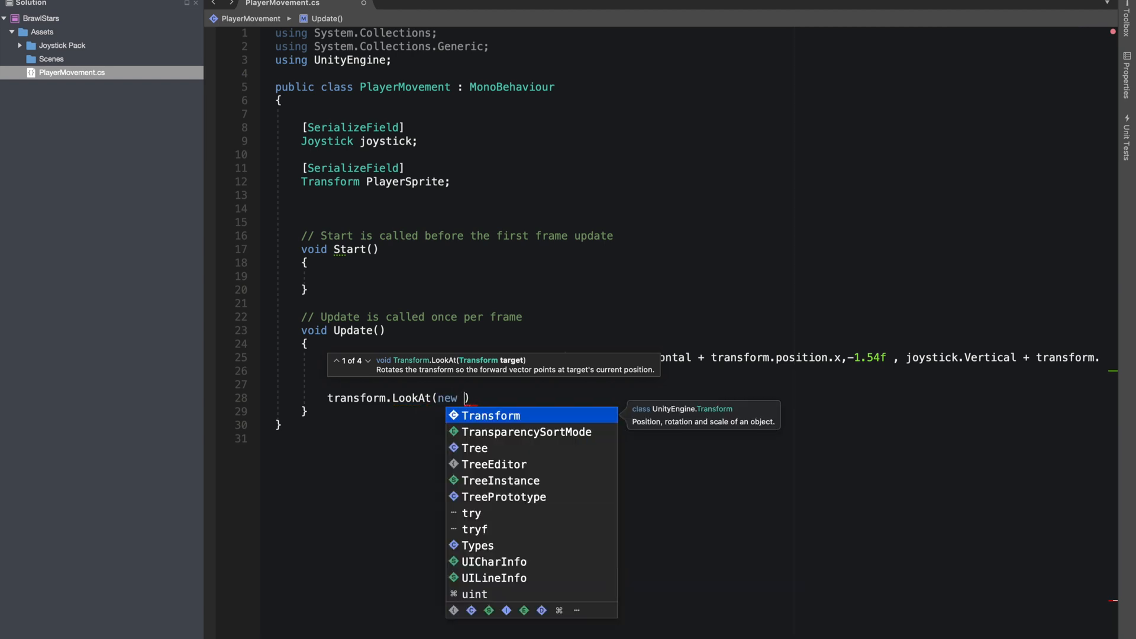
{"action": "type", "text": "vec"}
{"action": "key", "text": "Return"}
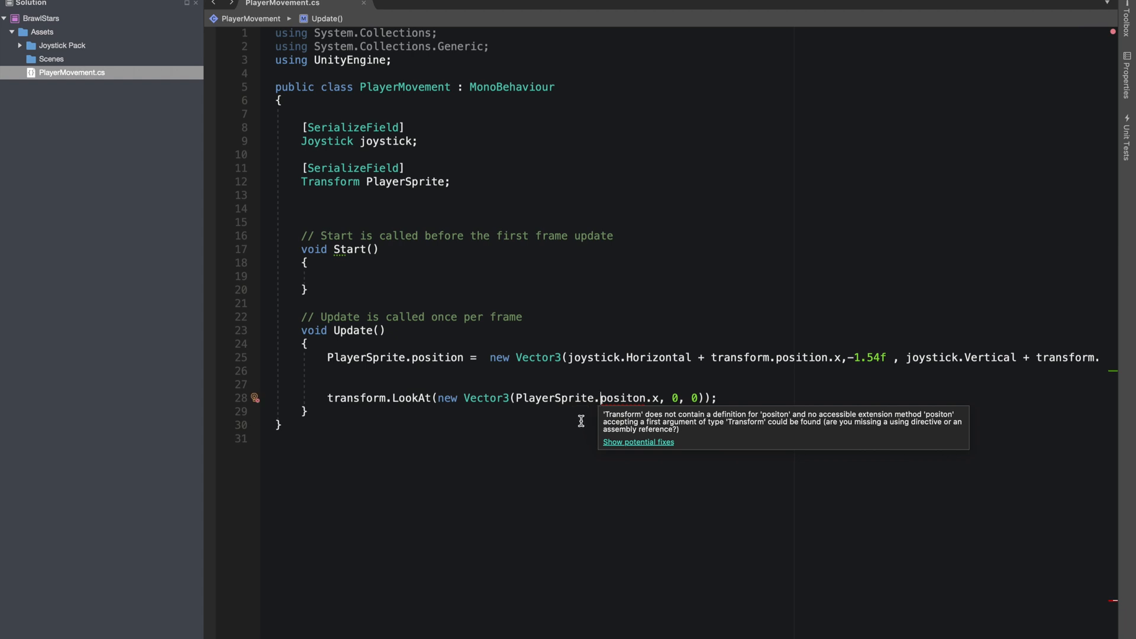
{"action": "left_click", "coordinate": [632, 397]}
{"action": "type", "text": "i"}
{"action": "double_click", "coordinate": [705, 397]}
{"action": "type", "text": "p"}
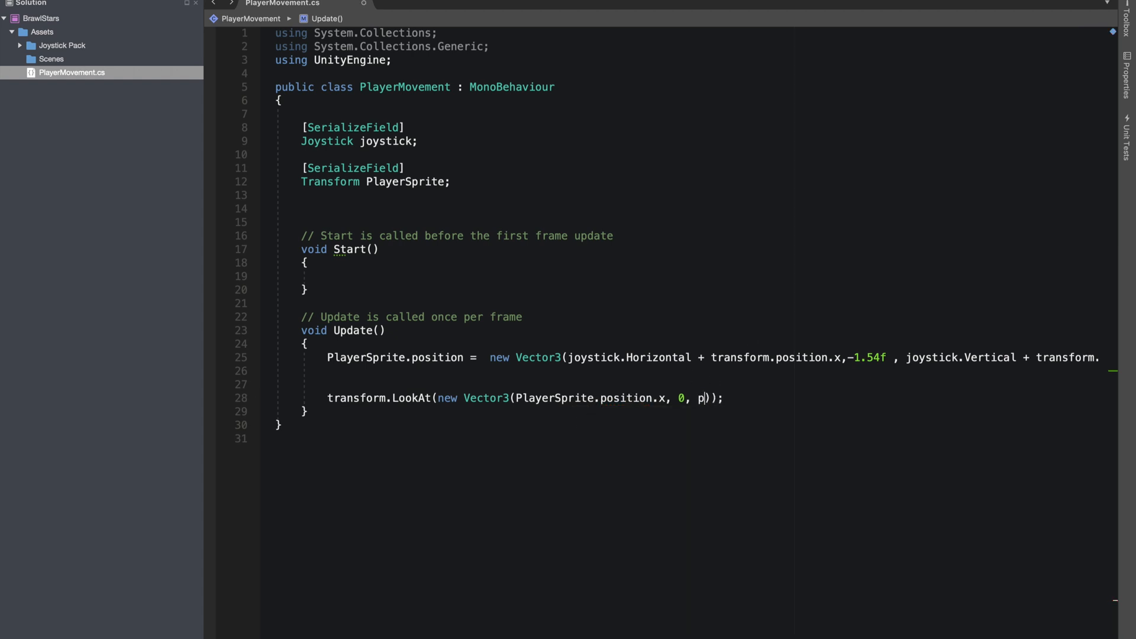
{"action": "type", "text": "laye.position"}
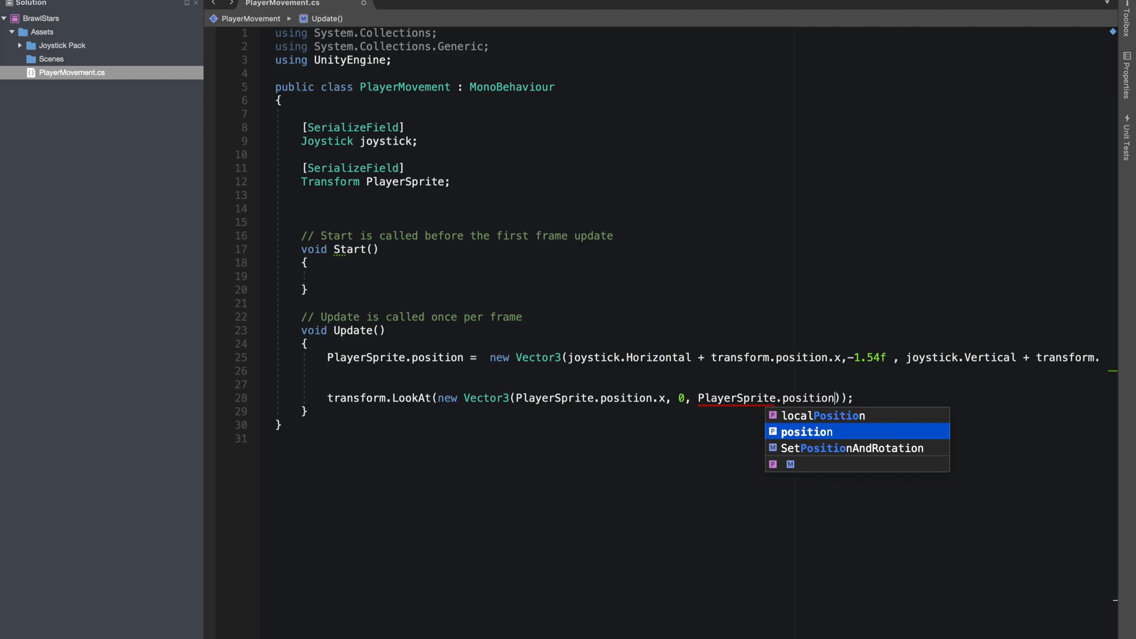
{"action": "type", "text": ".z"}
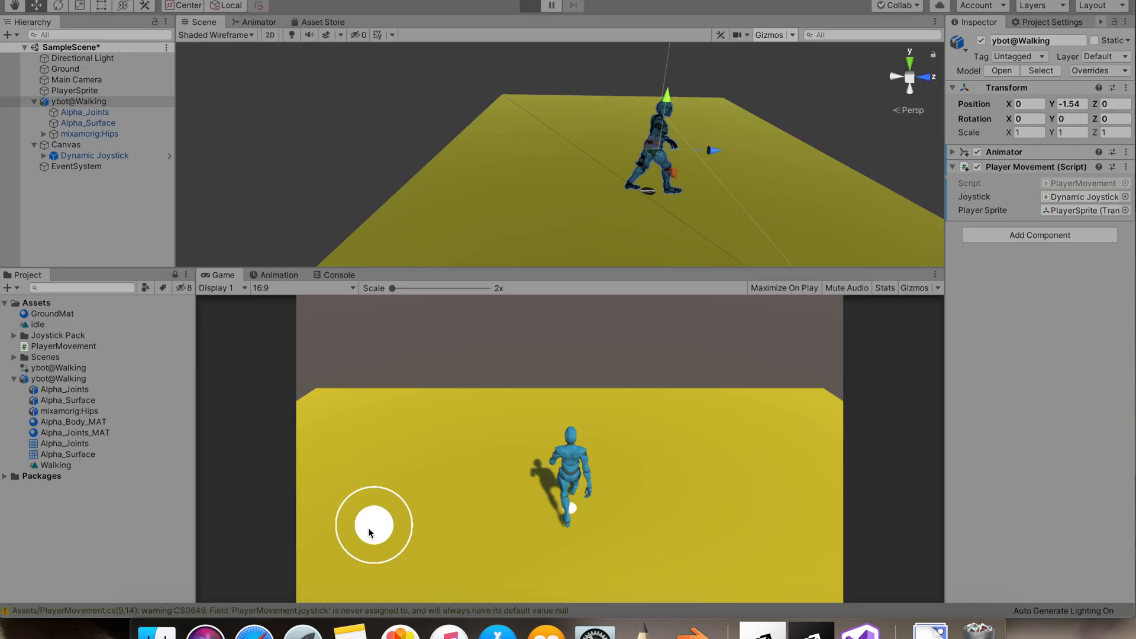
- Steer the joystick in play mode to check the player faces the sprite
{"action": "mouse_move", "coordinate": [371, 533]}
{"action": "left_mouse_down"}
{"action": "mouse_move", "coordinate": [337, 465]}
{"action": "mouse_move", "coordinate": [397, 480]}
{"action": "mouse_move", "coordinate": [367, 470]}
{"action": "left_mouse_up"}
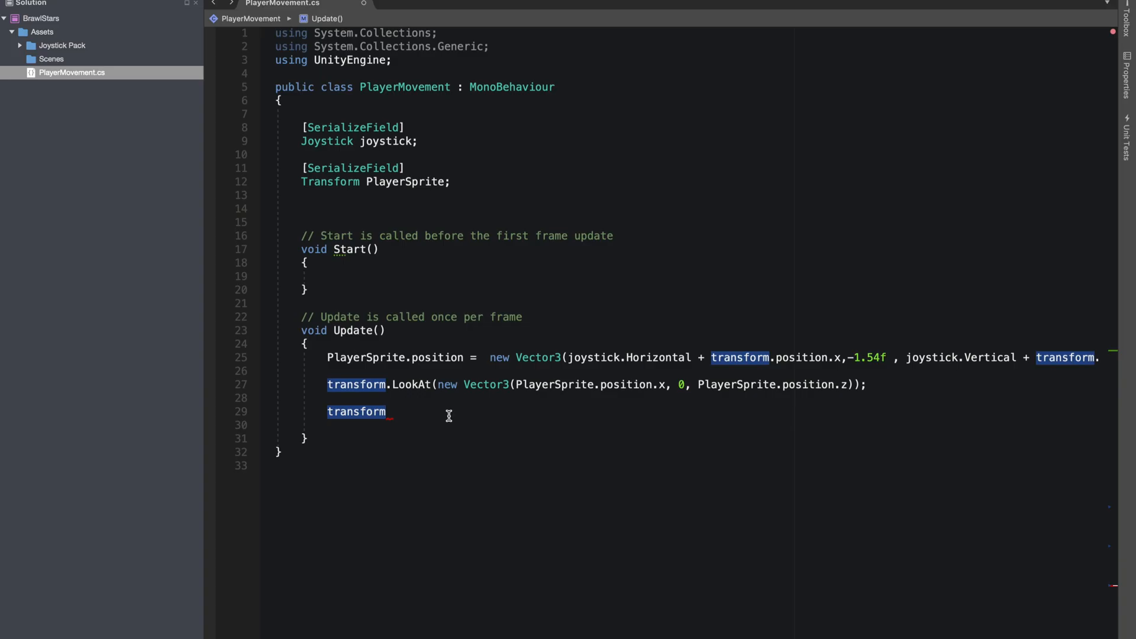
{"action": "type", "text": ".e"}
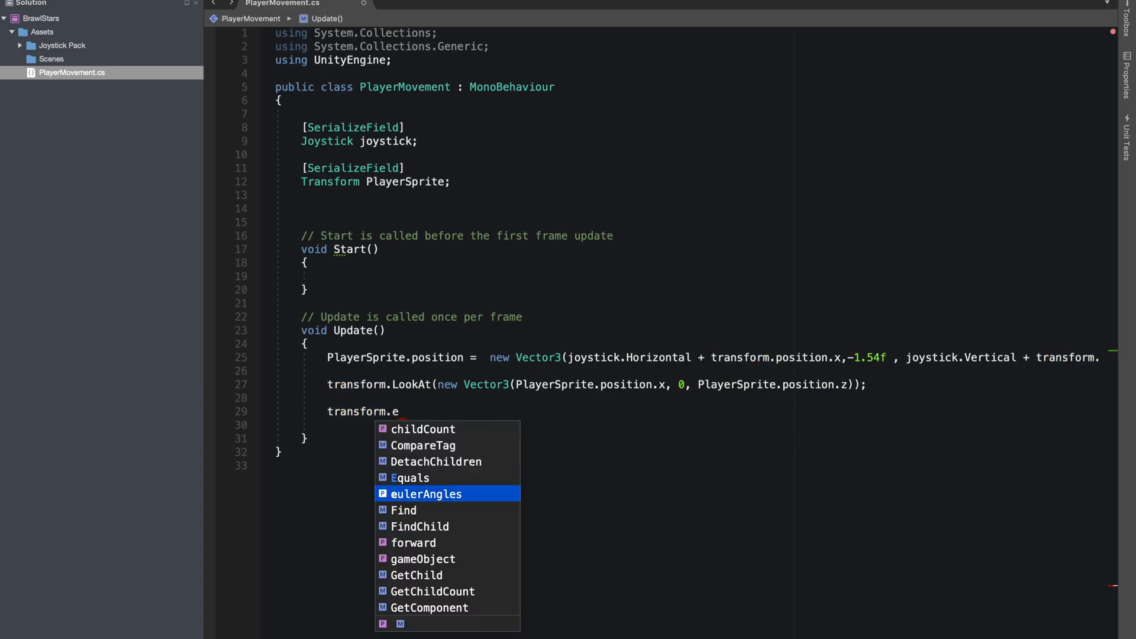
{"action": "type", "text": "ule"}
- Add transform.eulerAngles = new Vector3(0, transform.eulerAngles.y, 0) below the LookAt line
{"action": "key", "text": "Return"}
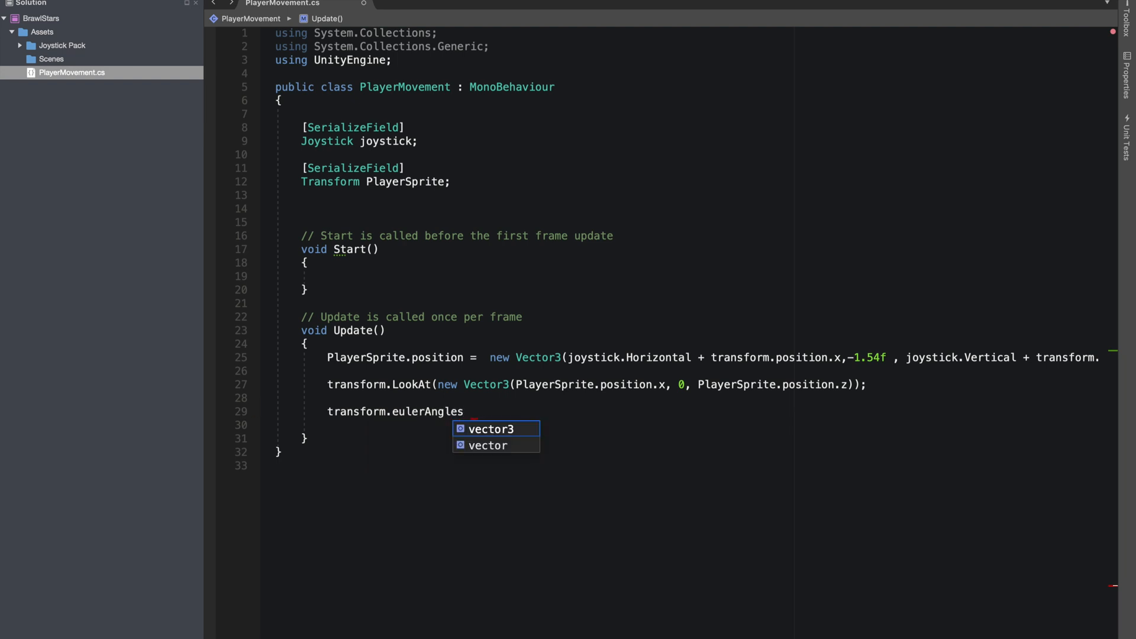
{"action": "type", "text": "= new"}
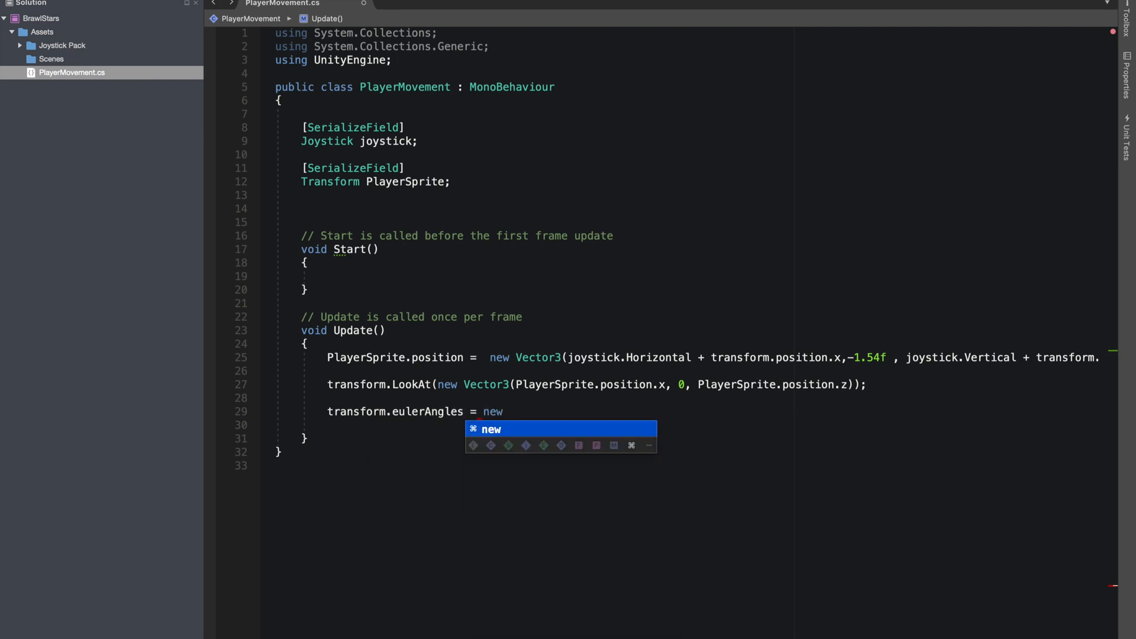
{"action": "type", "text": " vec"}
{"action": "key", "text": "Return"}
{"action": "type", "text": "("}
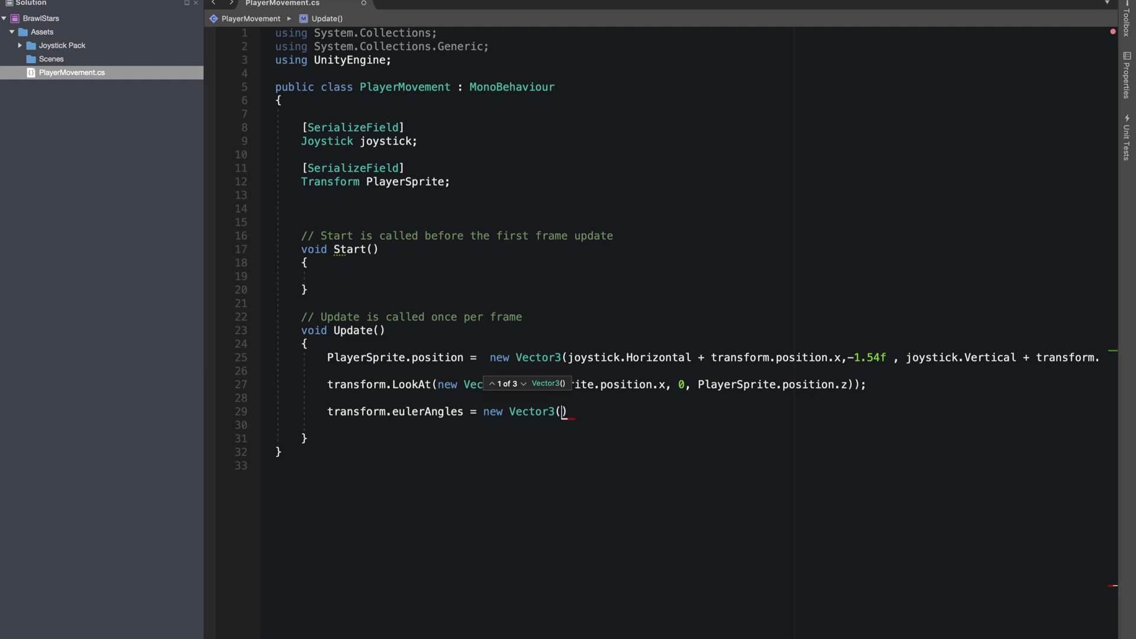
{"action": "type", "text": "0,"}
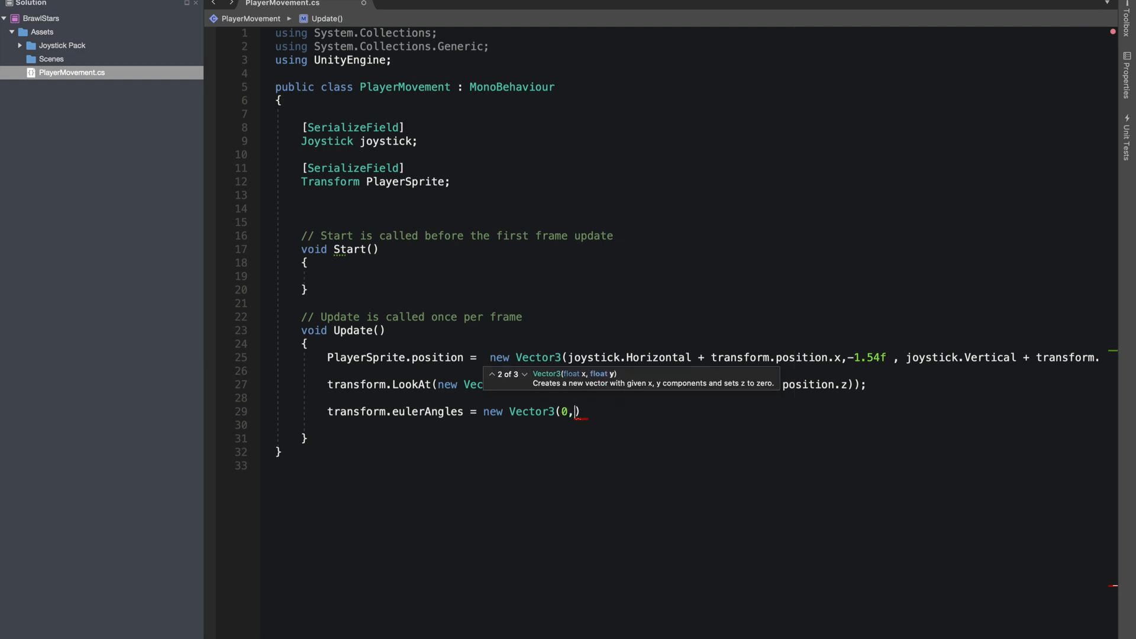
{"action": "type", "text": "tran"}
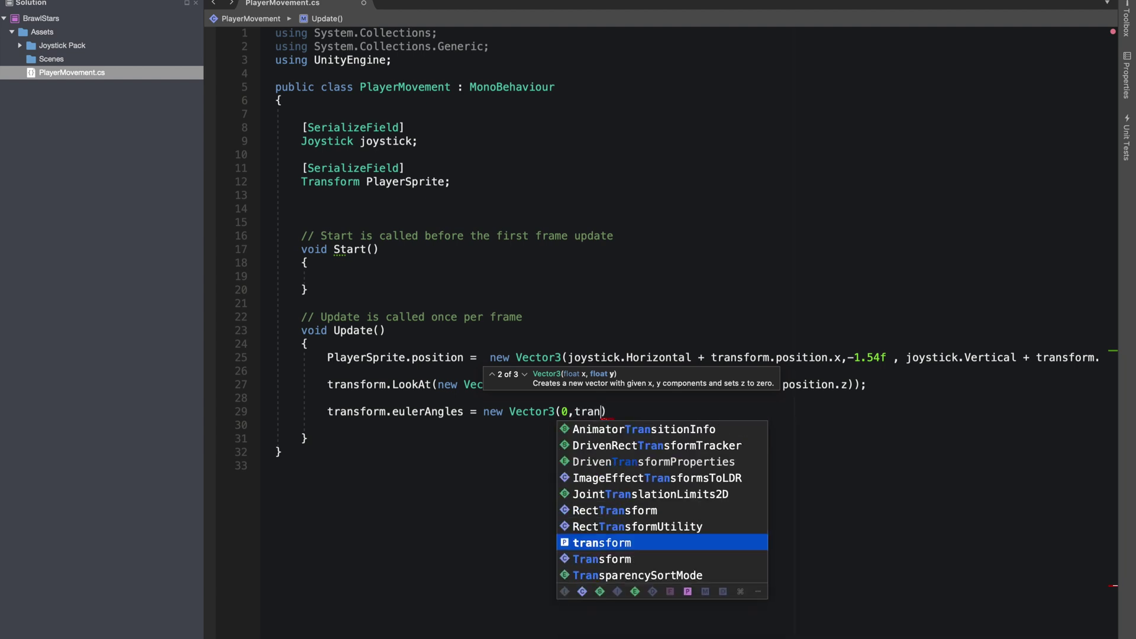
{"action": "key", "text": "Return"}
{"action": "type", "text": "."}
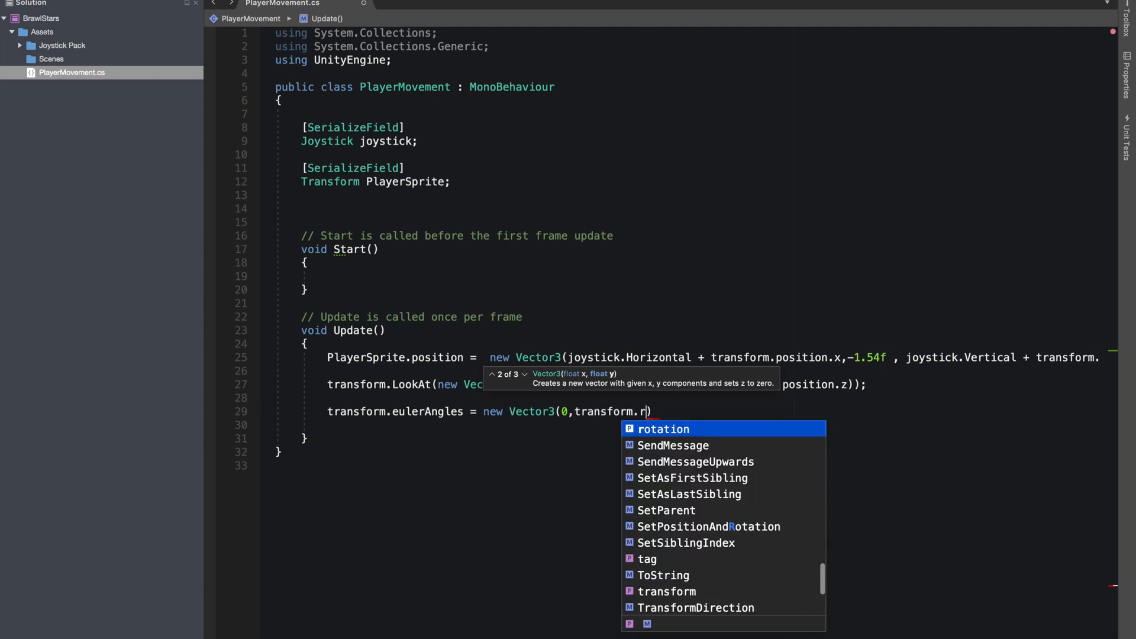
{"action": "type", "text": "eul"}
{"action": "key", "text": "Return"}
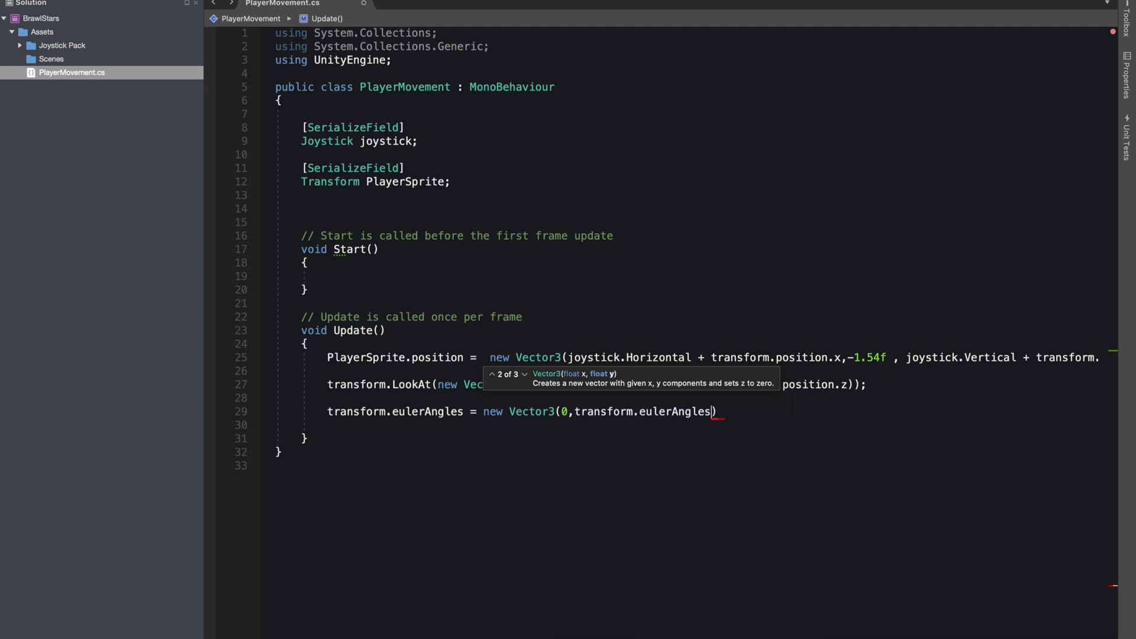
{"action": "type", "text": ".y"}
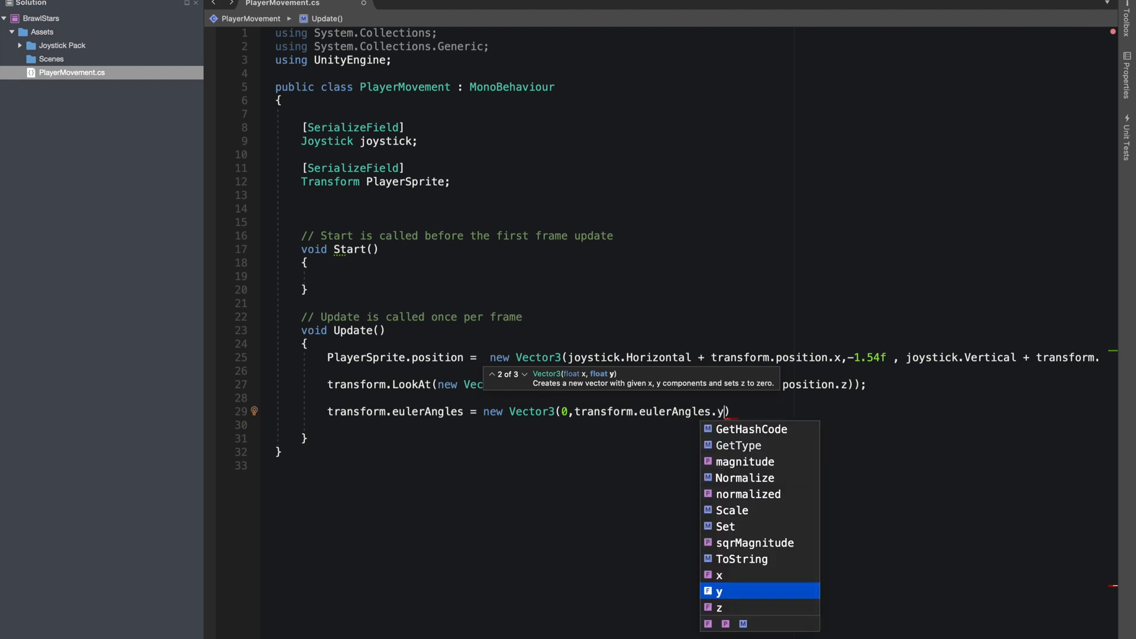
{"action": "type", "text": ", 0);"}
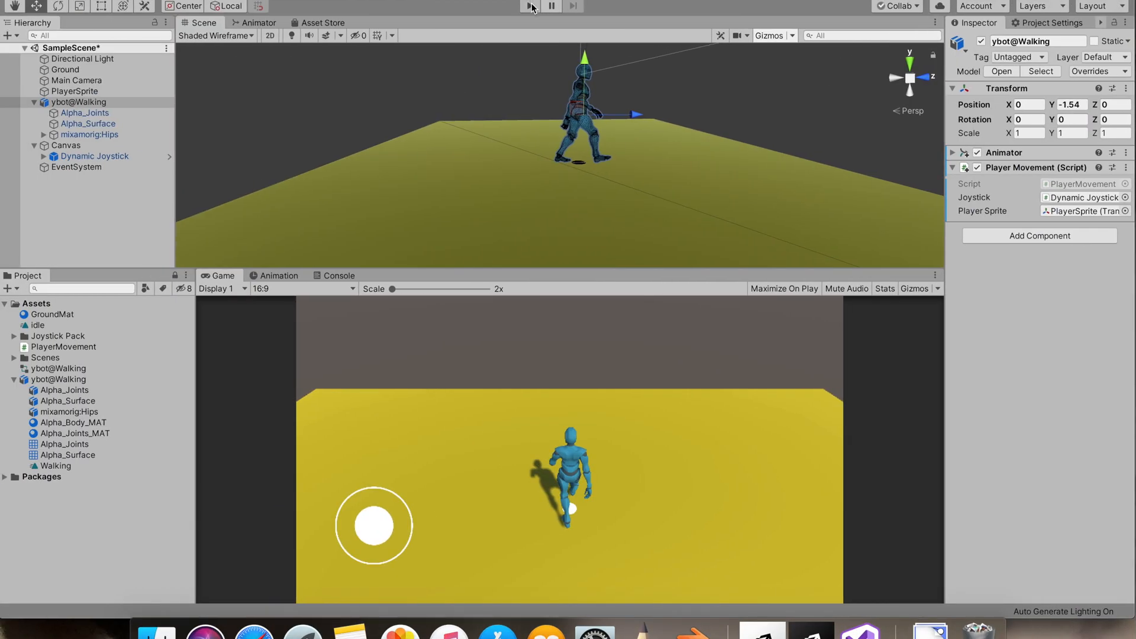
- Play the scene and steer the ybot around the ground with the joystick
{"action": "left_click", "coordinate": [530, 6]}
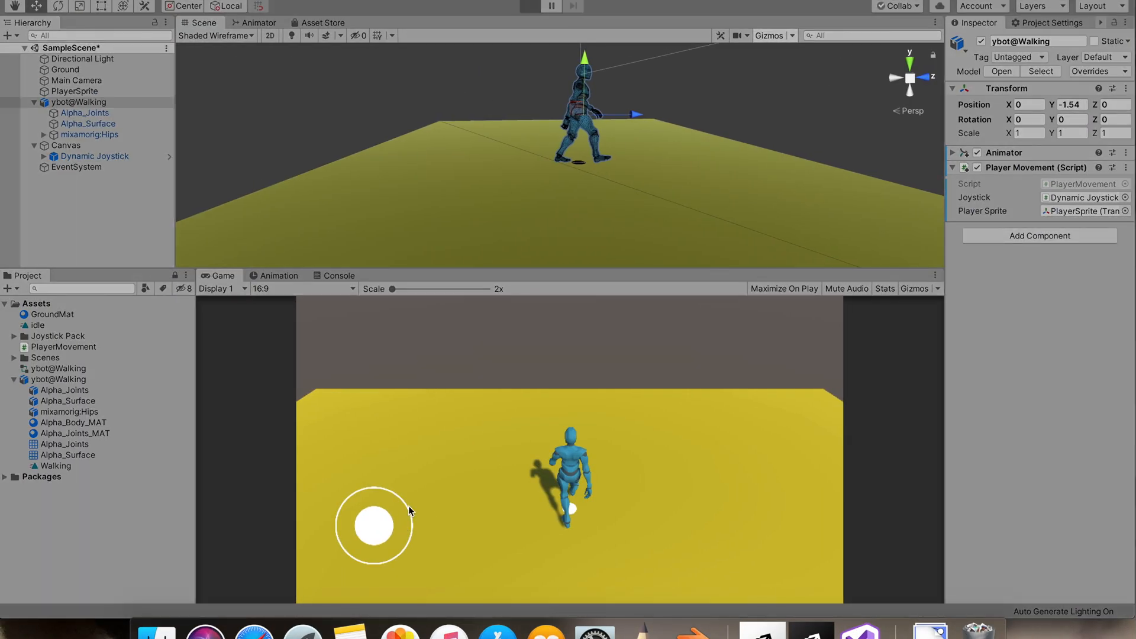
{"action": "mouse_move", "coordinate": [393, 508]}
{"action": "left_mouse_down"}
{"action": "mouse_move", "coordinate": [376, 503]}
{"action": "mouse_move", "coordinate": [306, 577]}
{"action": "left_mouse_up"}
{"action": "mouse_move", "coordinate": [424, 536]}
{"action": "left_mouse_down"}
{"action": "mouse_move", "coordinate": [414, 526]}
{"action": "mouse_move", "coordinate": [459, 530]}
{"action": "mouse_move", "coordinate": [358, 547]}
{"action": "mouse_move", "coordinate": [435, 536]}
{"action": "mouse_move", "coordinate": [370, 504]}
{"action": "mouse_move", "coordinate": [415, 563]}
{"action": "mouse_move", "coordinate": [421, 554]}
{"action": "left_mouse_up"}
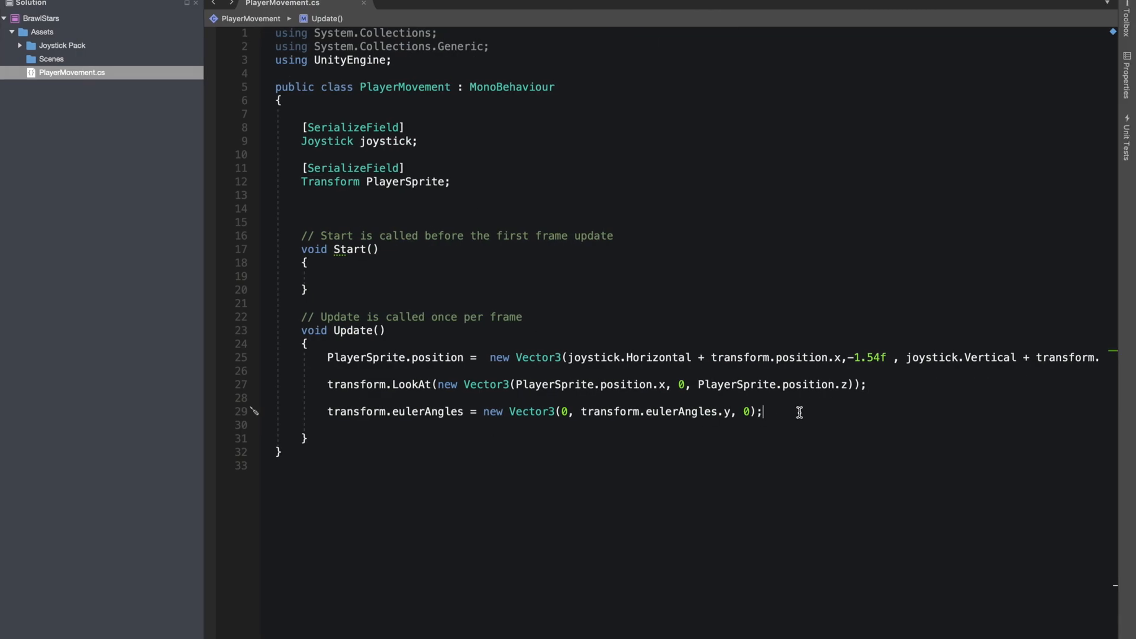
- Begin an if on line 31 testing joystick.Horizontal > 0 || joystick.Horizontal < 0
{"action": "key", "text": "Return"}
{"action": "key", "text": "Return"}
{"action": "type", "text": "i"}
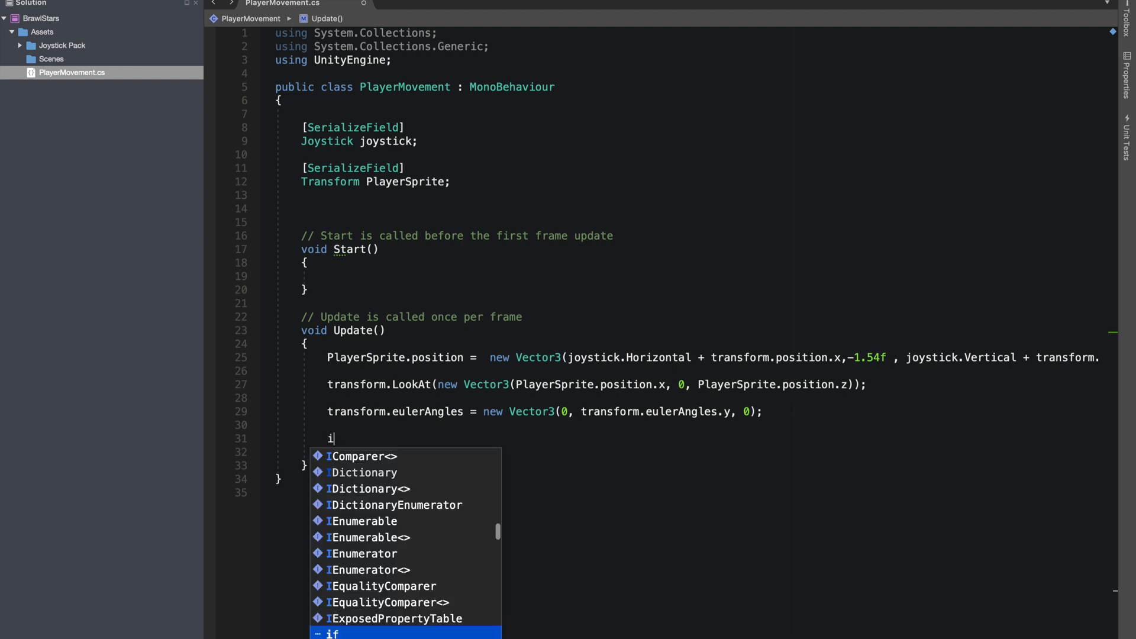
{"action": "type", "text": "f("}
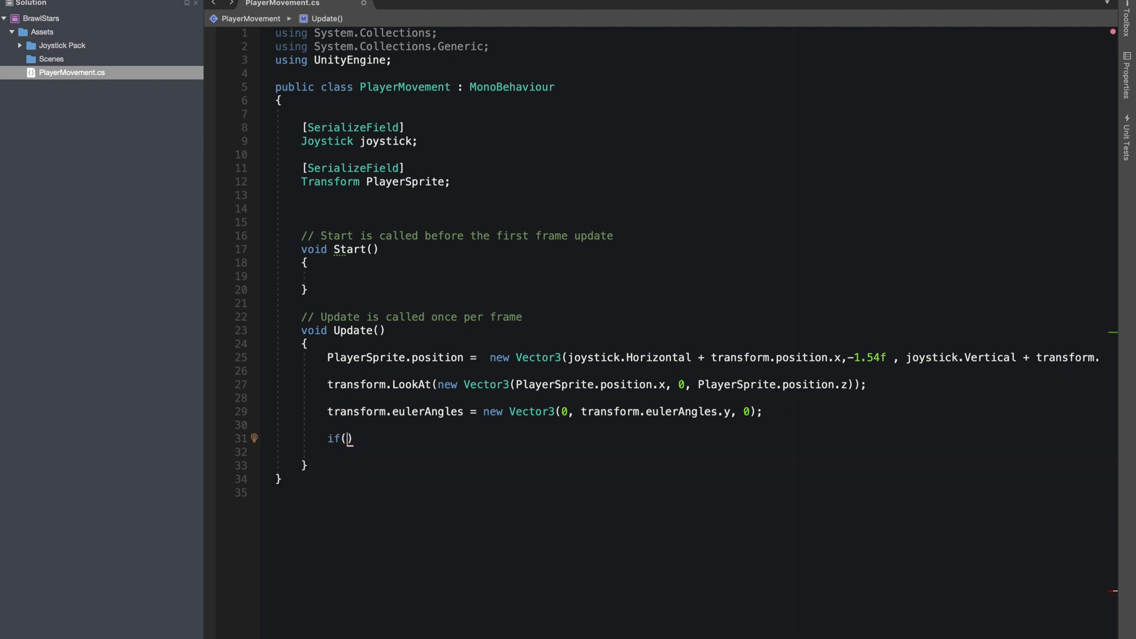
{"action": "type", "text": "joya"}
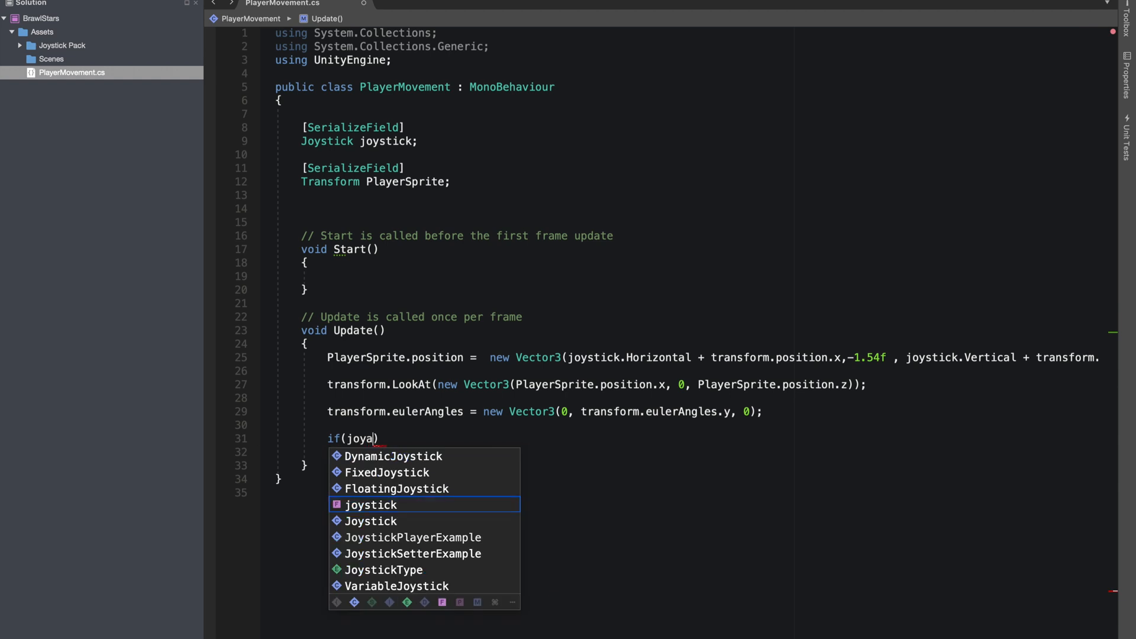
{"action": "type", "text": "."}
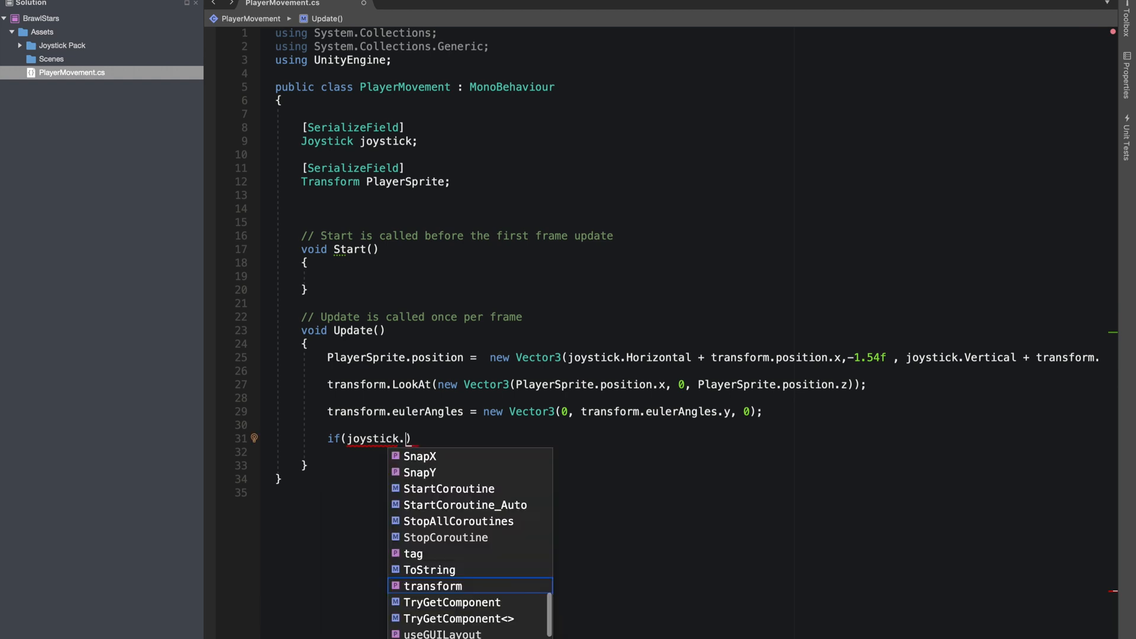
{"action": "type", "text": "hor"}
{"action": "key", "text": "Return"}
{"action": "type", "text": "> 0"}
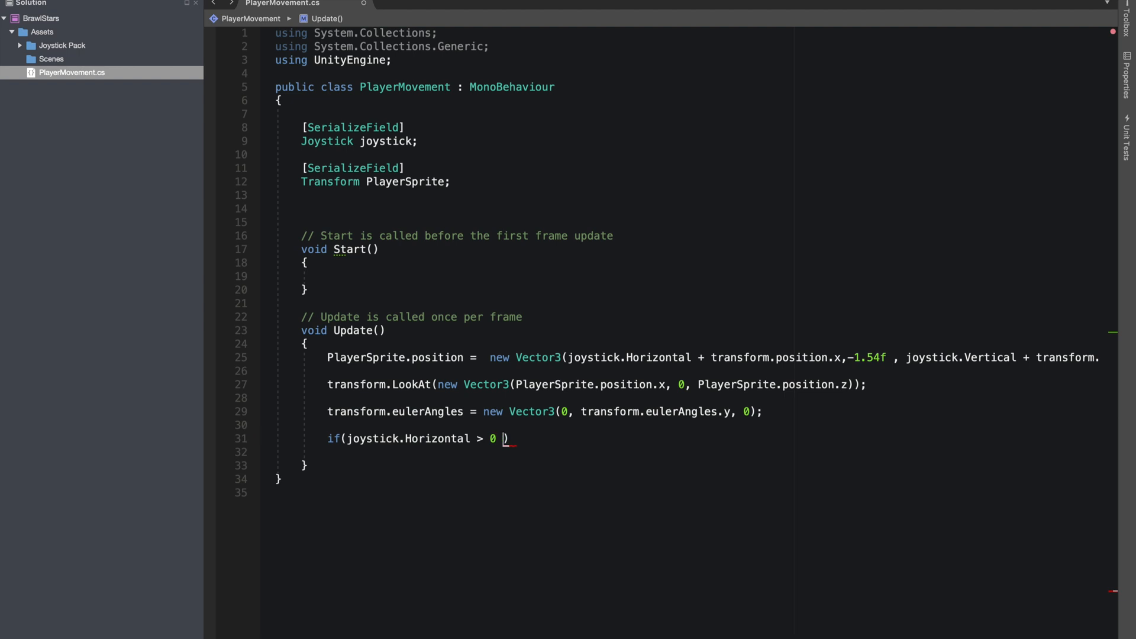
{"action": "type", "text": " ||"}
{"action": "left_click_drag", "start_coordinate": [348, 439], "coordinate": [497, 439]}
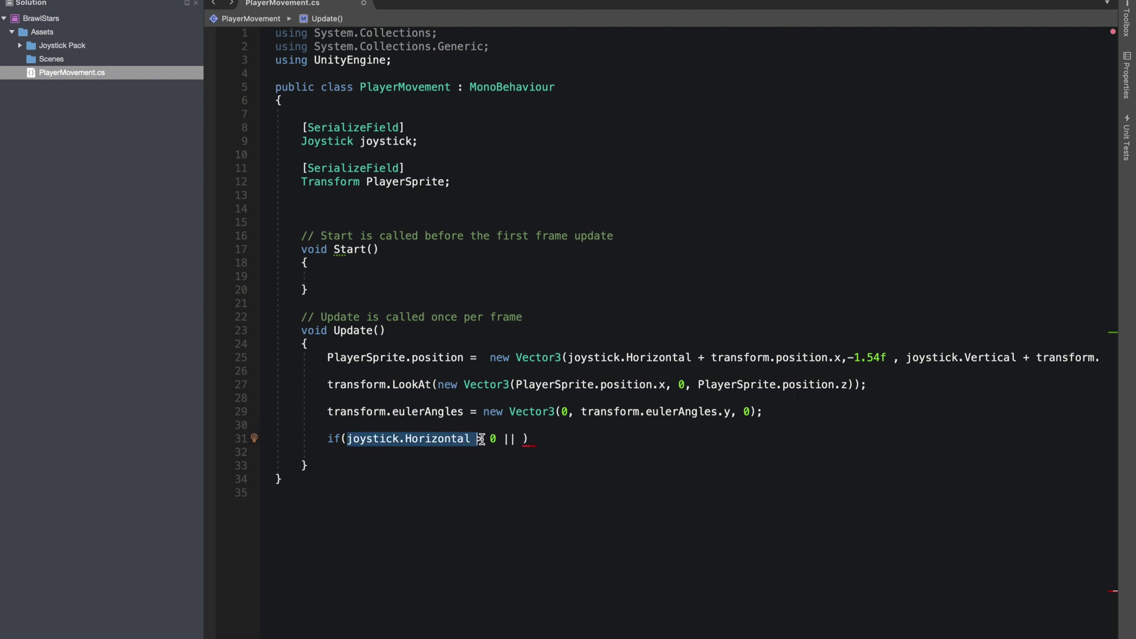
{"action": "left_click", "coordinate": [523, 439]}
{"action": "type", "text": "joystick.Horizontal > 0"}
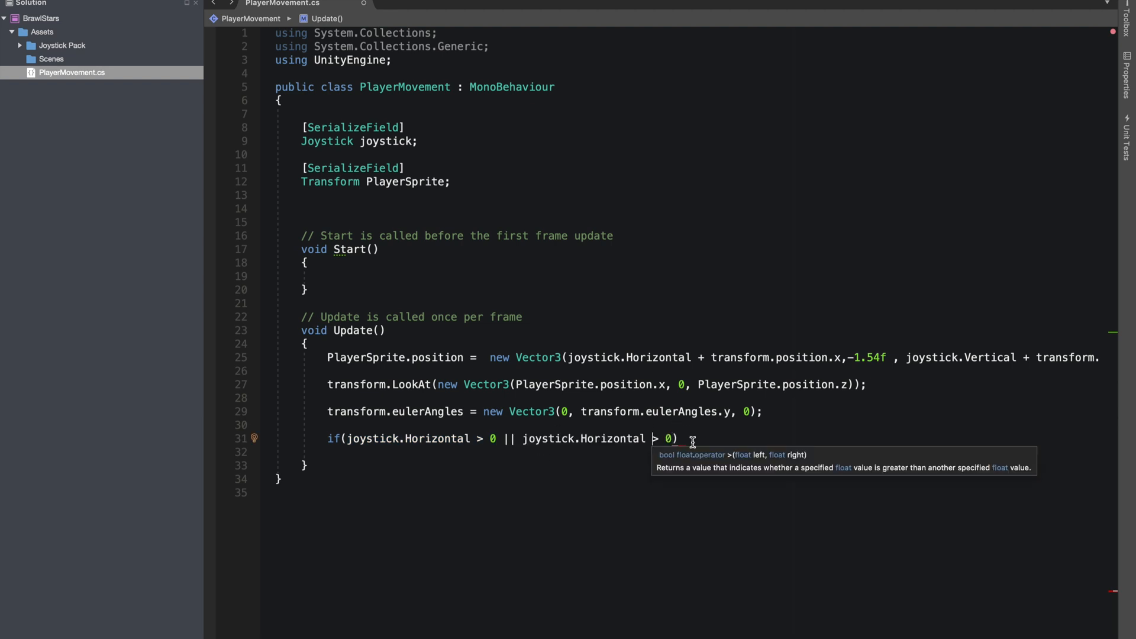
{"action": "left_click", "coordinate": [662, 439]}
{"action": "key", "text": "BackSpace"}
{"action": "type", "text": "<"}
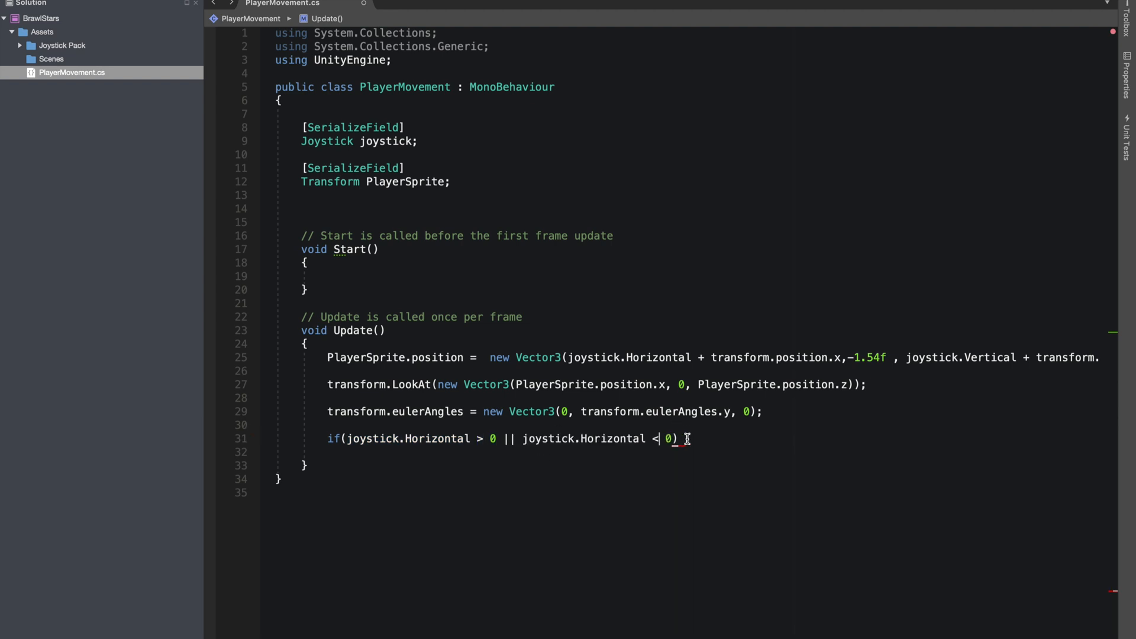
{"action": "key", "text": "Right"}
{"action": "type", "text": "||"}
- Extend the condition with joystick.Vertical > 0 || joystick.Vertical < 0 and start its block
{"action": "mouse_move", "coordinate": [672, 439]}
{"action": "left_mouse_down"}
{"action": "mouse_move", "coordinate": [323, 436]}
{"action": "mouse_move", "coordinate": [347, 439]}
{"action": "left_mouse_up"}
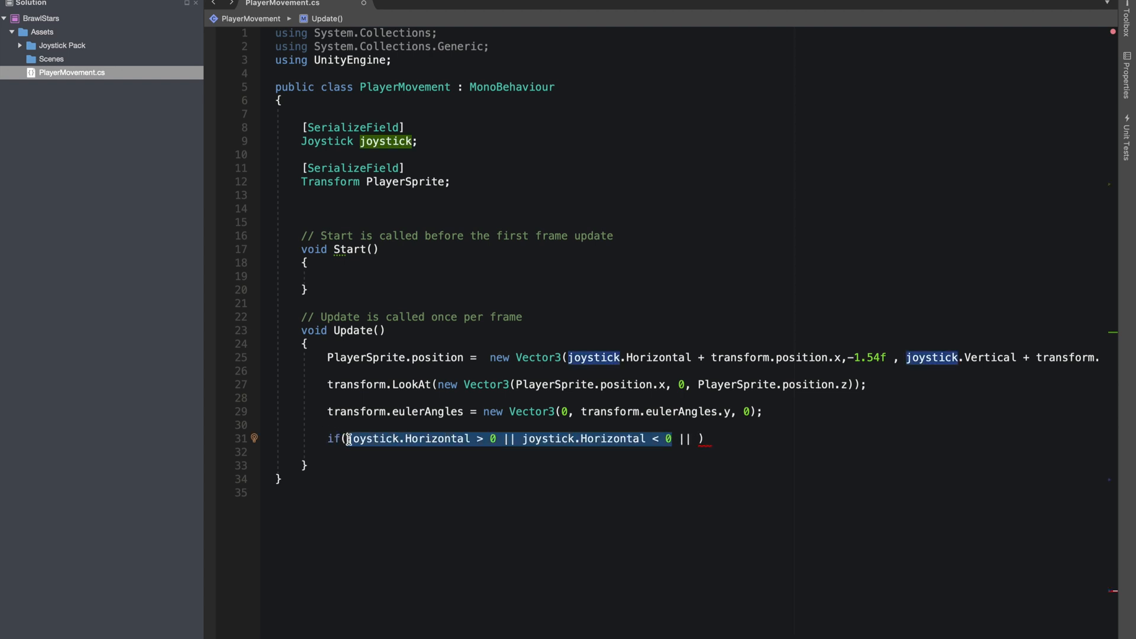
{"action": "key", "text": "ctrl+c"}
{"action": "left_click", "coordinate": [698, 438]}
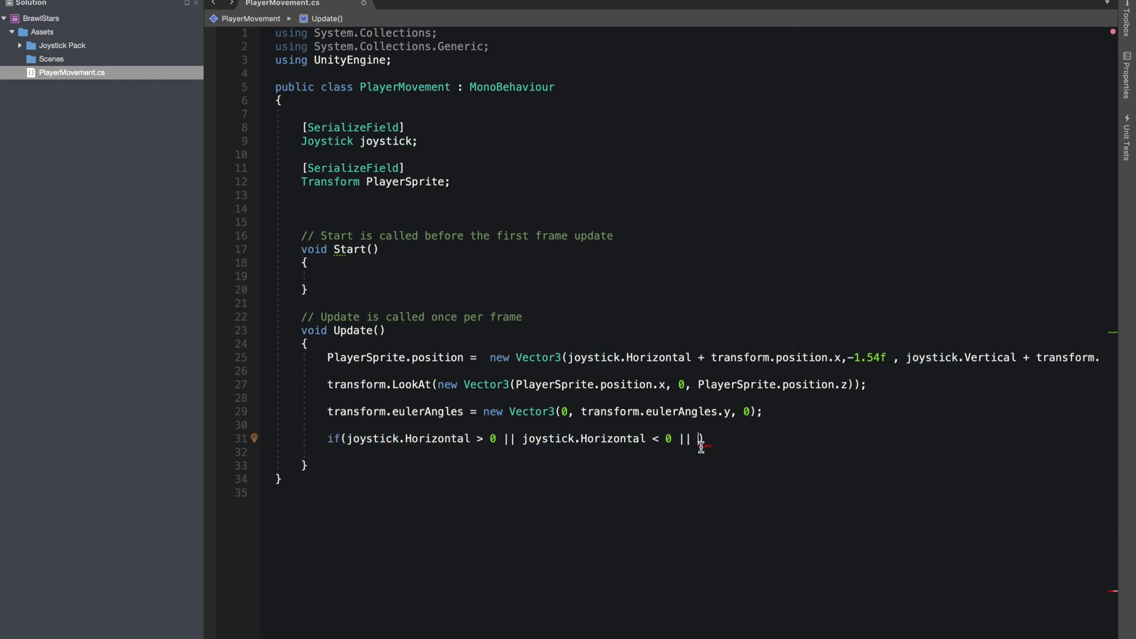
{"action": "key", "text": "ctrl+v"}
{"action": "double_click", "coordinate": [819, 439]}
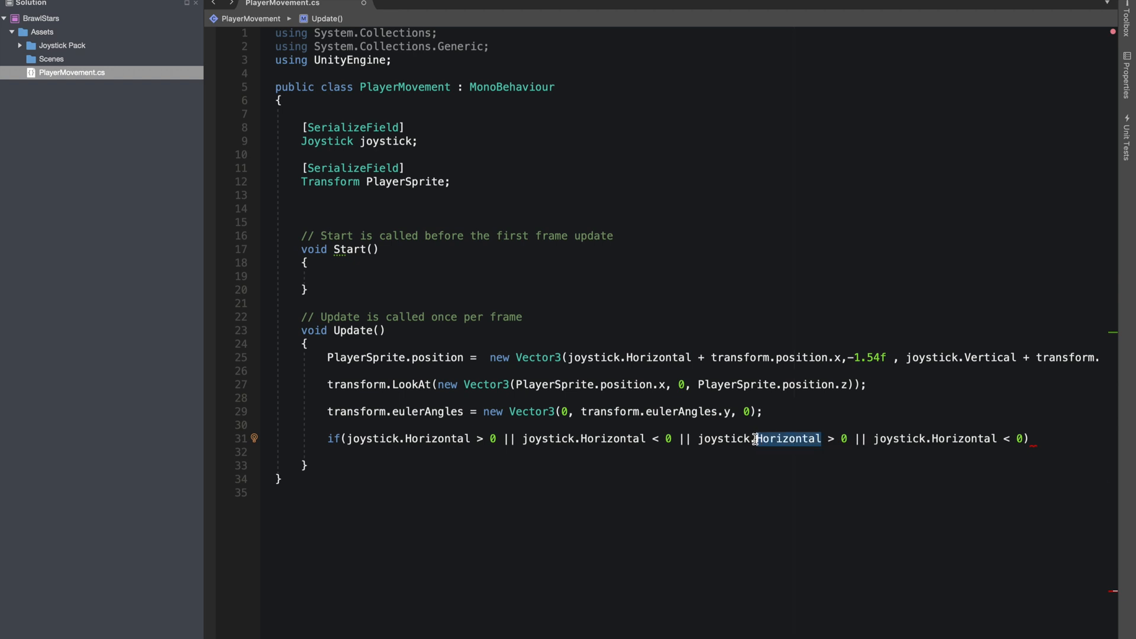
{"action": "type", "text": "ve"}
{"action": "key", "text": "Return"}
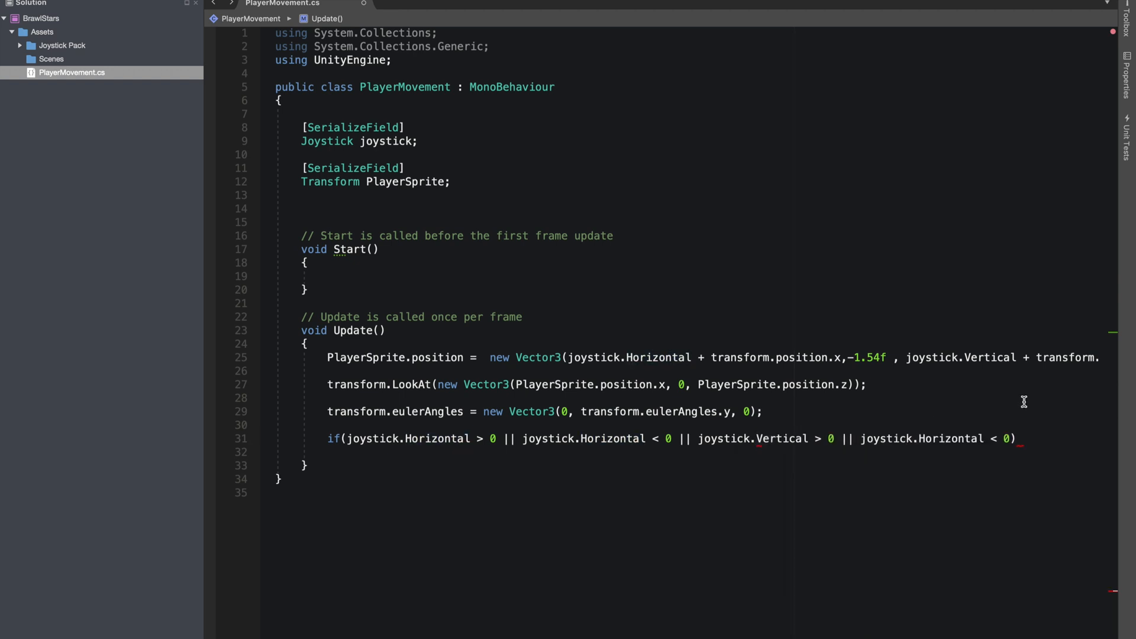
{"action": "double_click", "coordinate": [952, 439]}
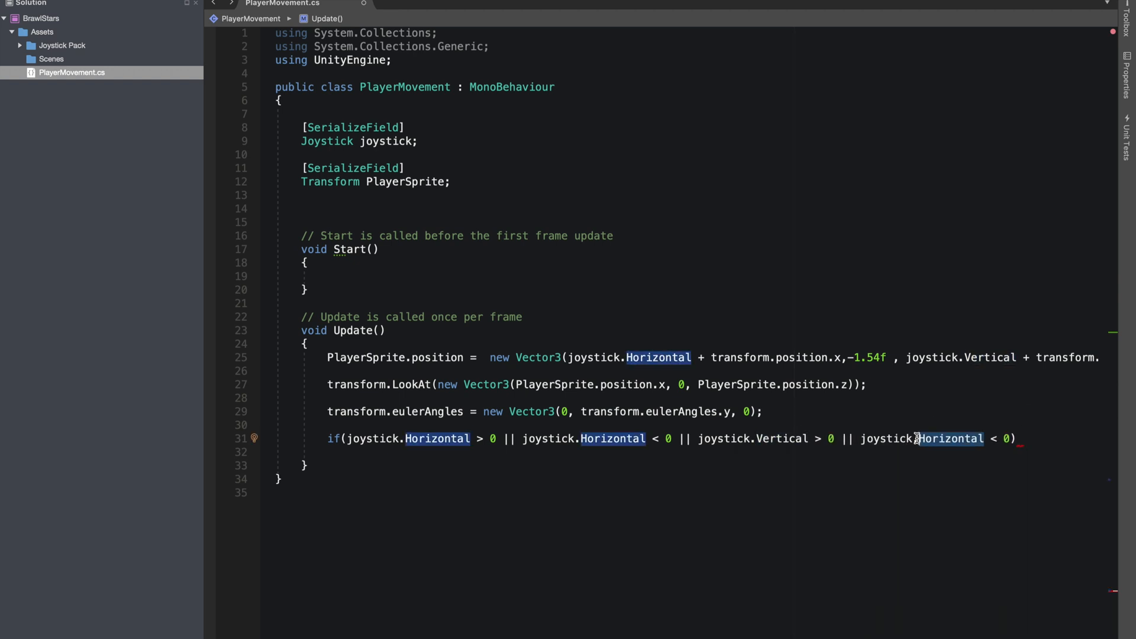
{"action": "type", "text": "ve"}
{"action": "key", "text": "Return"}
{"action": "key", "text": "Return"}
{"action": "type", "text": "{"}
{"action": "key", "text": "Return"}
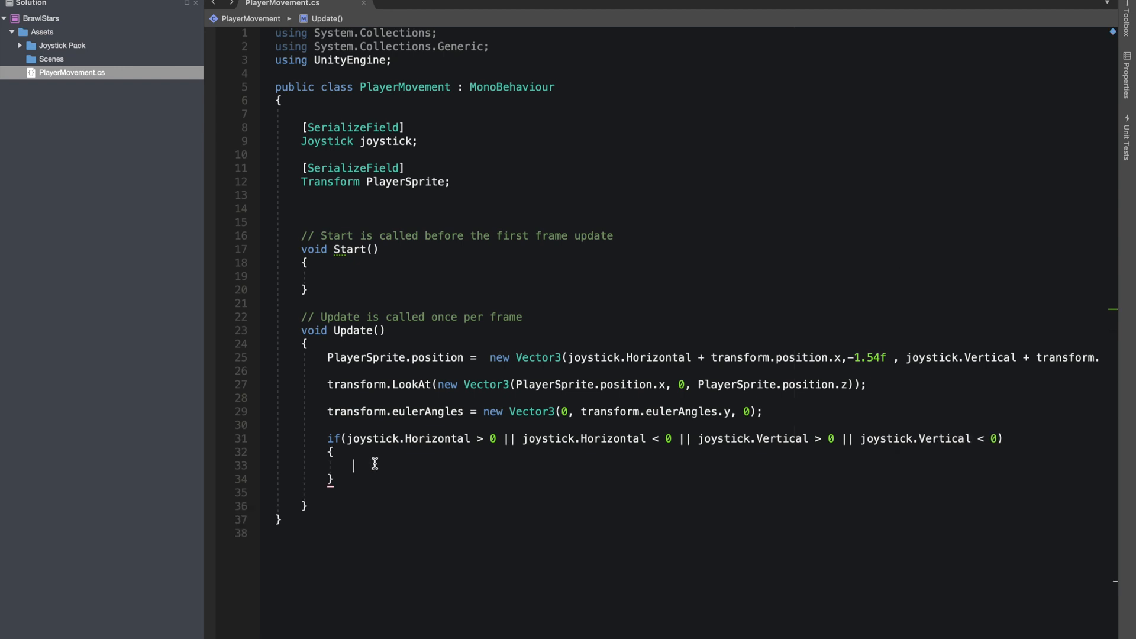
{"action": "type", "text": "tra"}
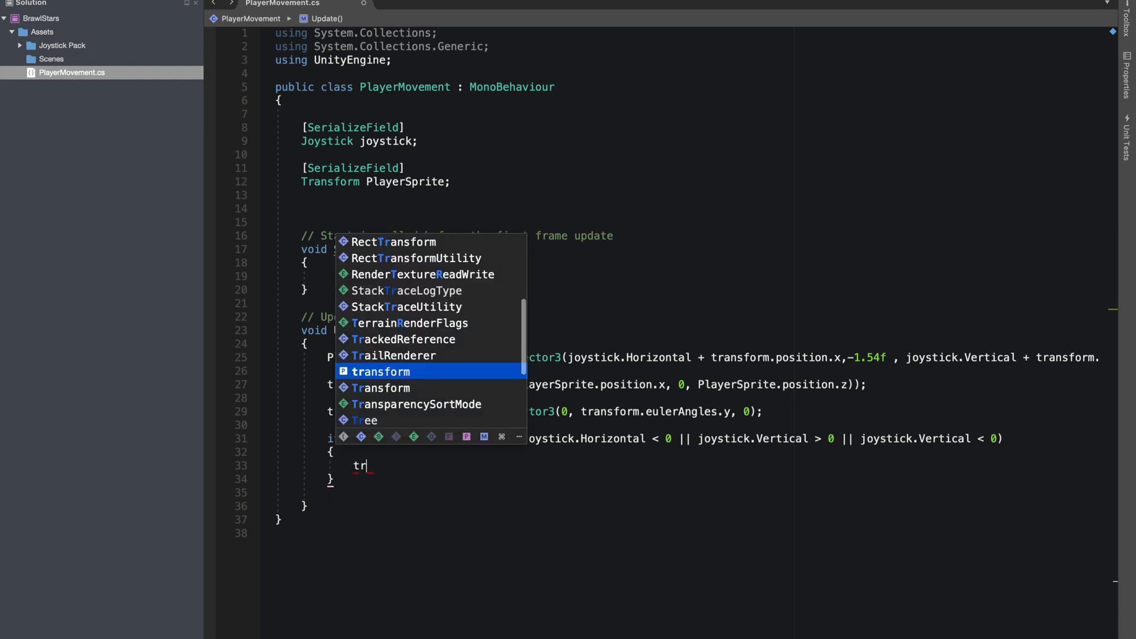
- Inside the if block call transform.Translate(Vector3.forward);
{"action": "key", "text": "Return"}
{"action": "type", "text": ".tr"}
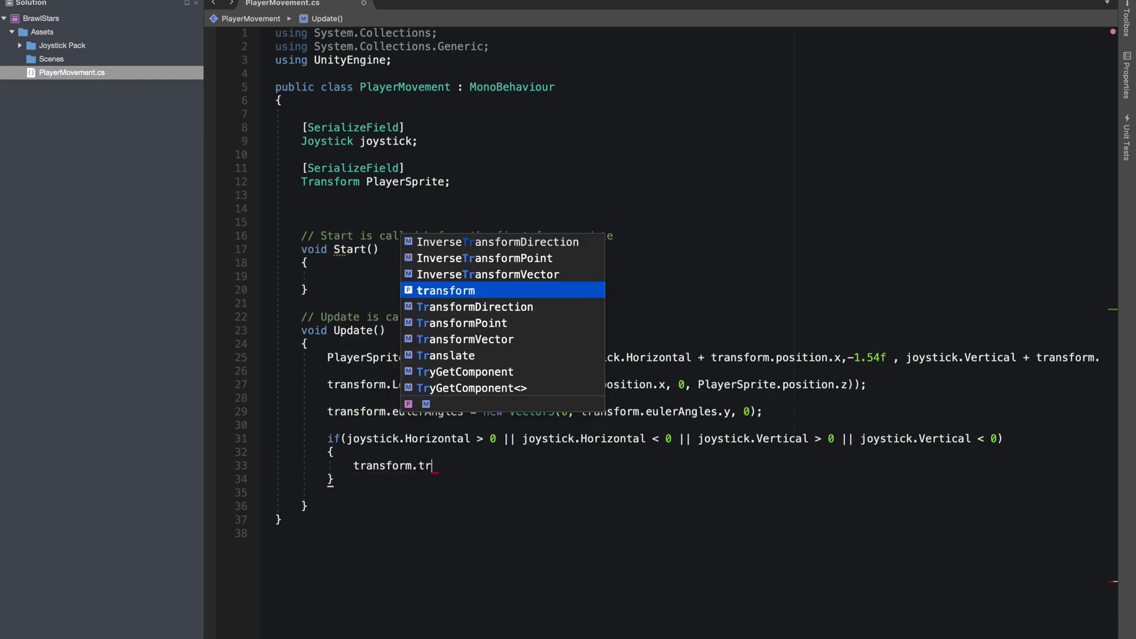
{"action": "key", "text": "Return"}
{"action": "key", "text": "BackSpace"}
{"action": "key", "text": "BackSpace"}
{"action": "key", "text": "BackSpace"}
{"action": "type", "text": "T"}
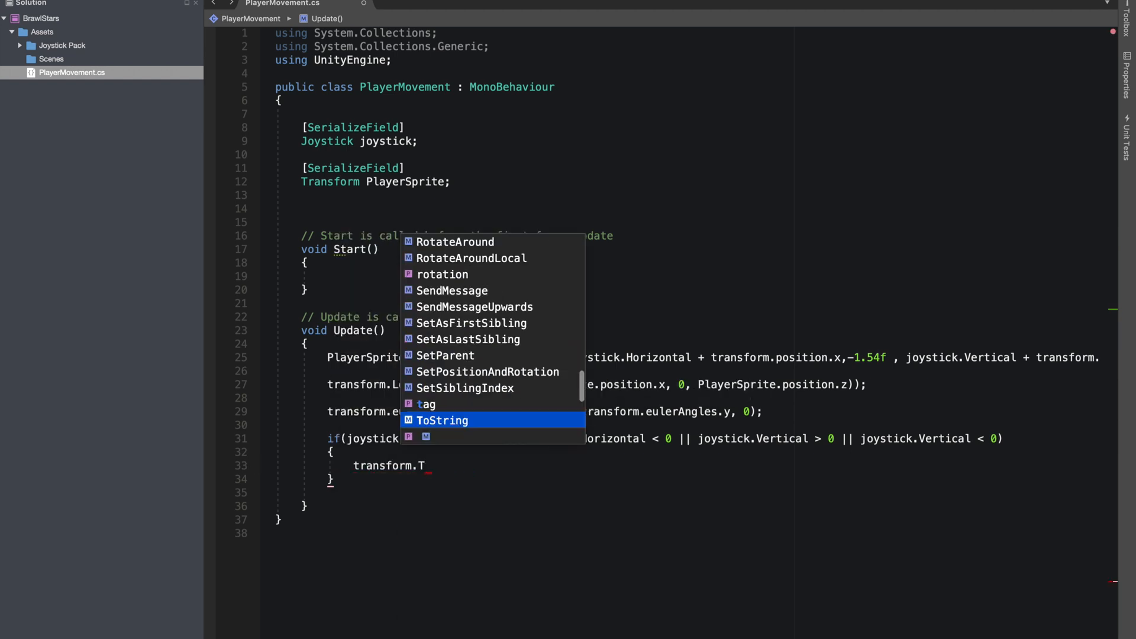
{"action": "type", "text": "ranslate(vec"}
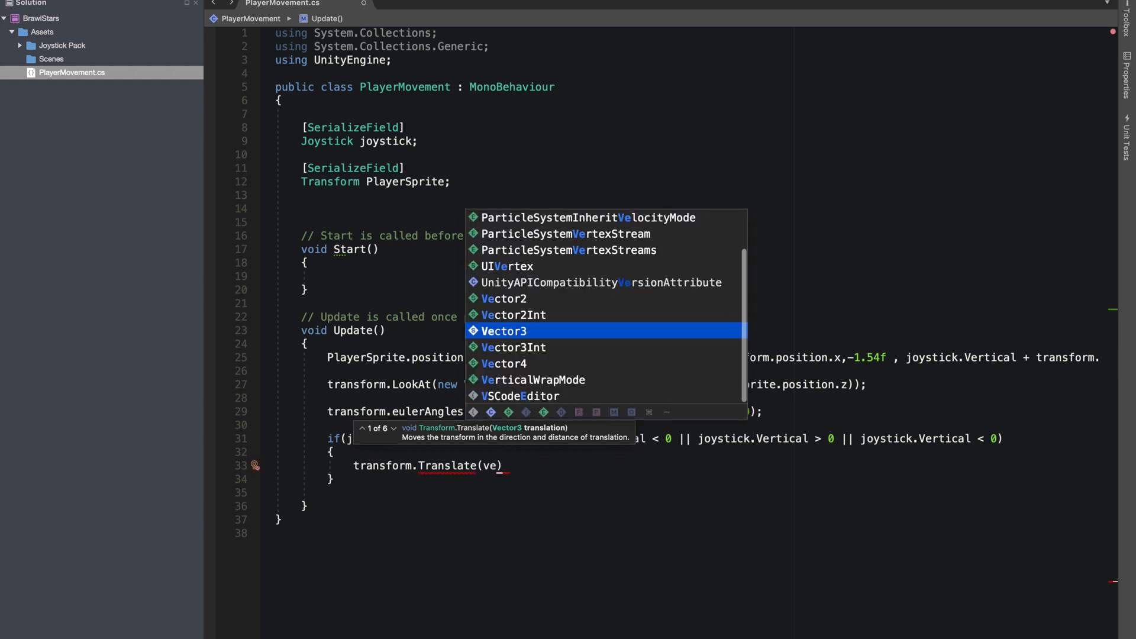
{"action": "key", "text": "Return"}
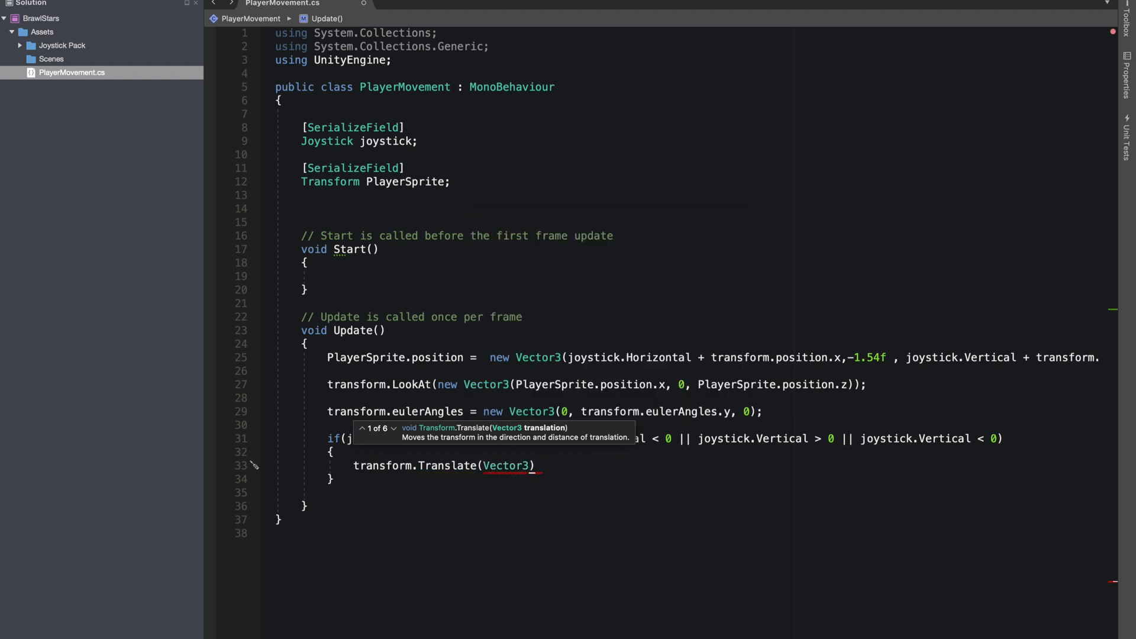
{"action": "type", "text": ".for"}
{"action": "key", "text": "Return"}
{"action": "key", "text": "Right"}
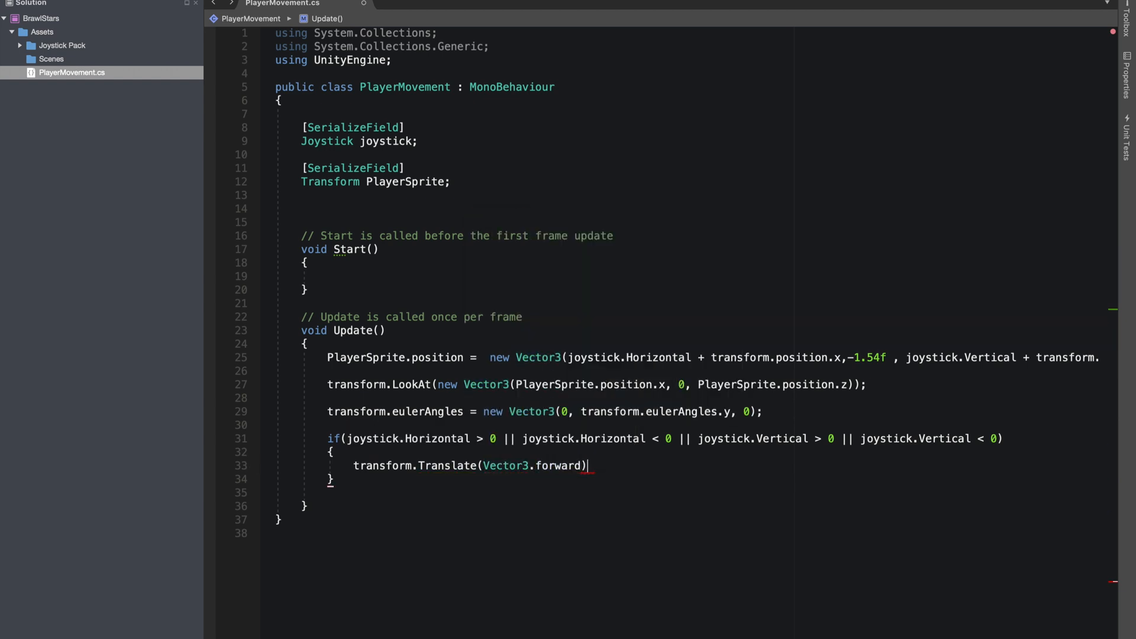
{"action": "type", "text": ";"}
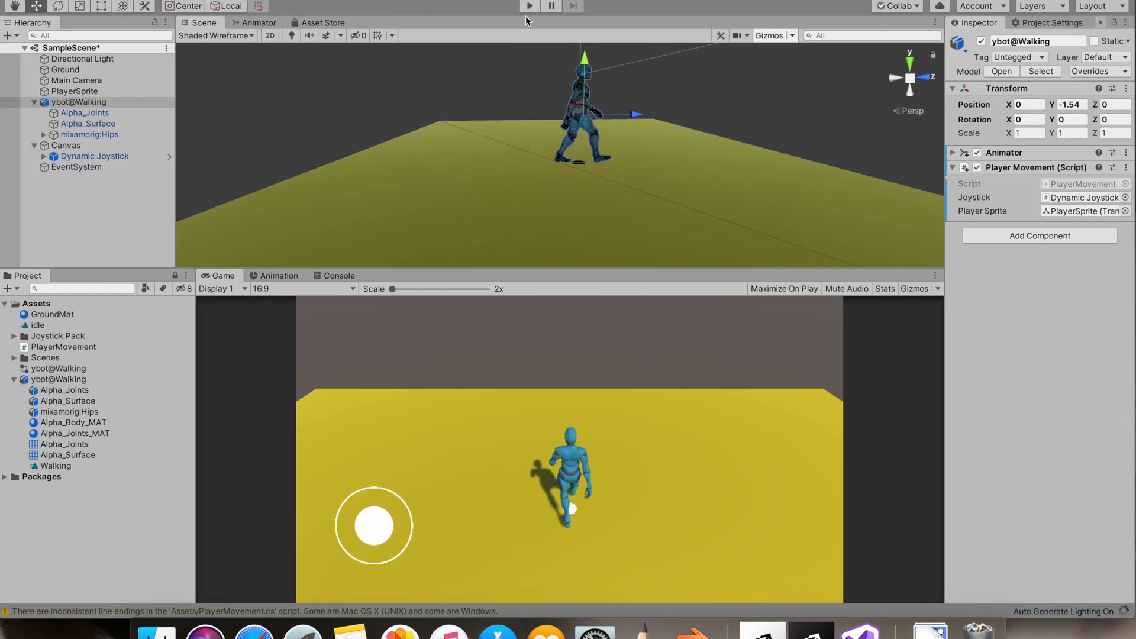
- Play the scene and push the joystick, watching the ybot race off screen
{"action": "left_click", "coordinate": [529, 6]}
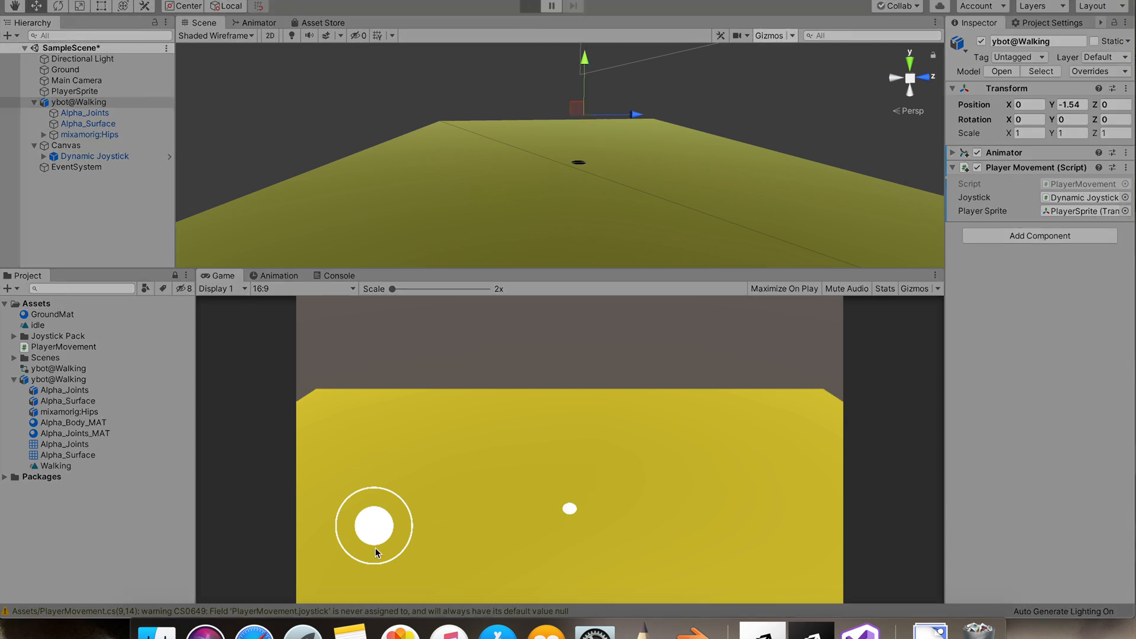
{"action": "mouse_move", "coordinate": [380, 530]}
{"action": "left_mouse_down"}
{"action": "mouse_move", "coordinate": [424, 556]}
{"action": "mouse_move", "coordinate": [377, 529]}
{"action": "left_mouse_up"}
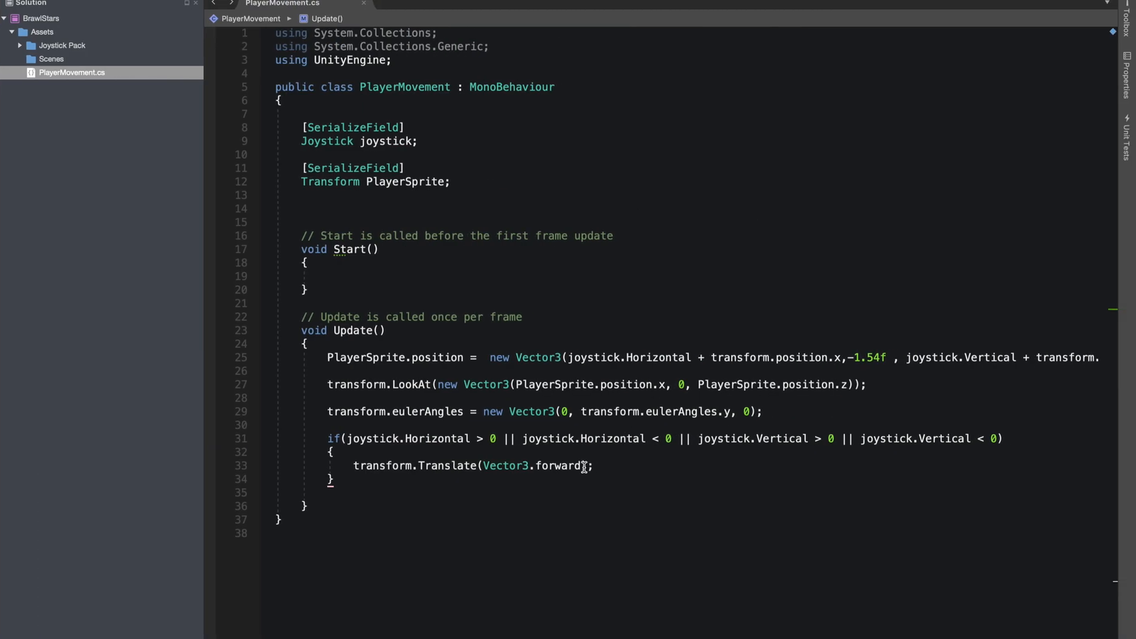
{"action": "type", "text": ","}
- Change the Translate argument to Vector3.forward * Time.deltaTime
{"action": "key", "text": "BackSpace"}
{"action": "type", "text": "*"}
{"action": "type", "text": " time."}
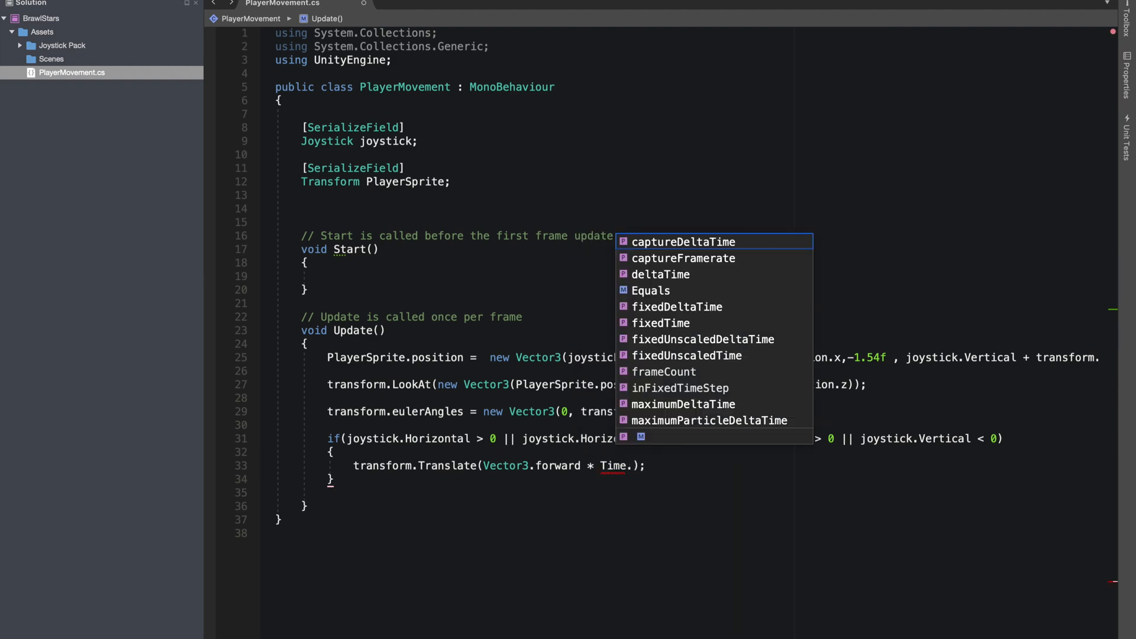
{"action": "type", "text": "del"}
{"action": "key", "text": "Return"}
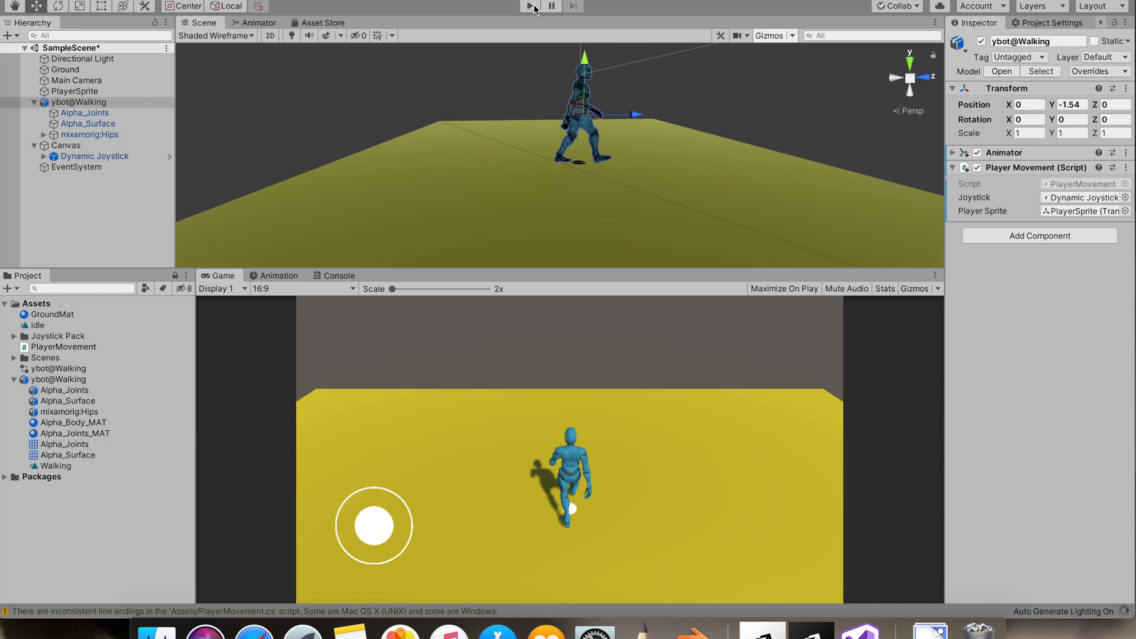
- Play the scene, walk the ybot around with the joystick, then stop playing
{"action": "left_click", "coordinate": [531, 5]}
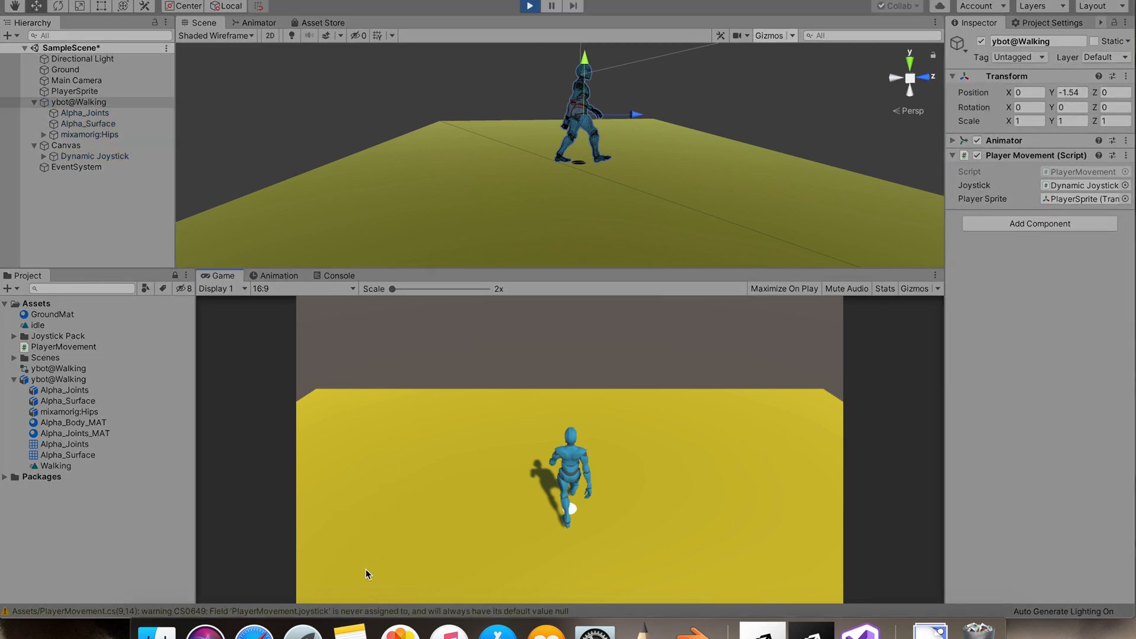
{"action": "left_click_drag", "start_coordinate": [373, 545], "coordinate": [291, 597]}
{"action": "mouse_move", "coordinate": [380, 545]}
{"action": "left_mouse_down"}
{"action": "mouse_move", "coordinate": [406, 534]}
{"action": "mouse_move", "coordinate": [248, 601]}
{"action": "left_mouse_up"}
{"action": "left_click_drag", "start_coordinate": [601, 500], "coordinate": [563, 566]}
{"action": "mouse_move", "coordinate": [345, 582]}
{"action": "left_mouse_down"}
{"action": "mouse_move", "coordinate": [388, 598]}
{"action": "mouse_move", "coordinate": [378, 515]}
{"action": "left_mouse_up"}
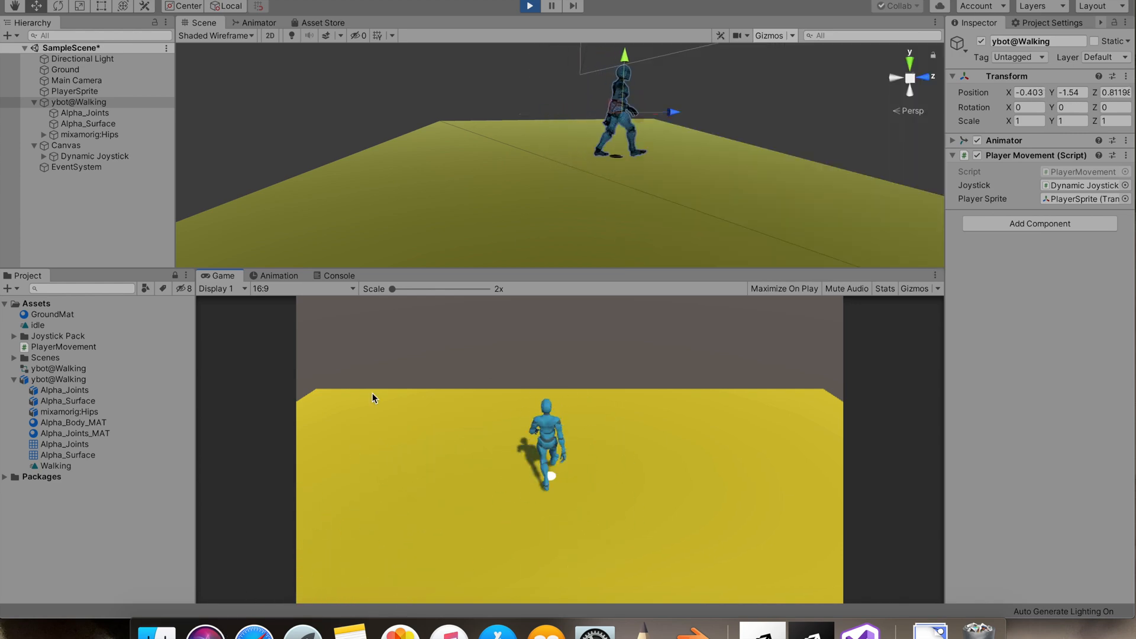
{"action": "left_click", "coordinate": [521, 7]}
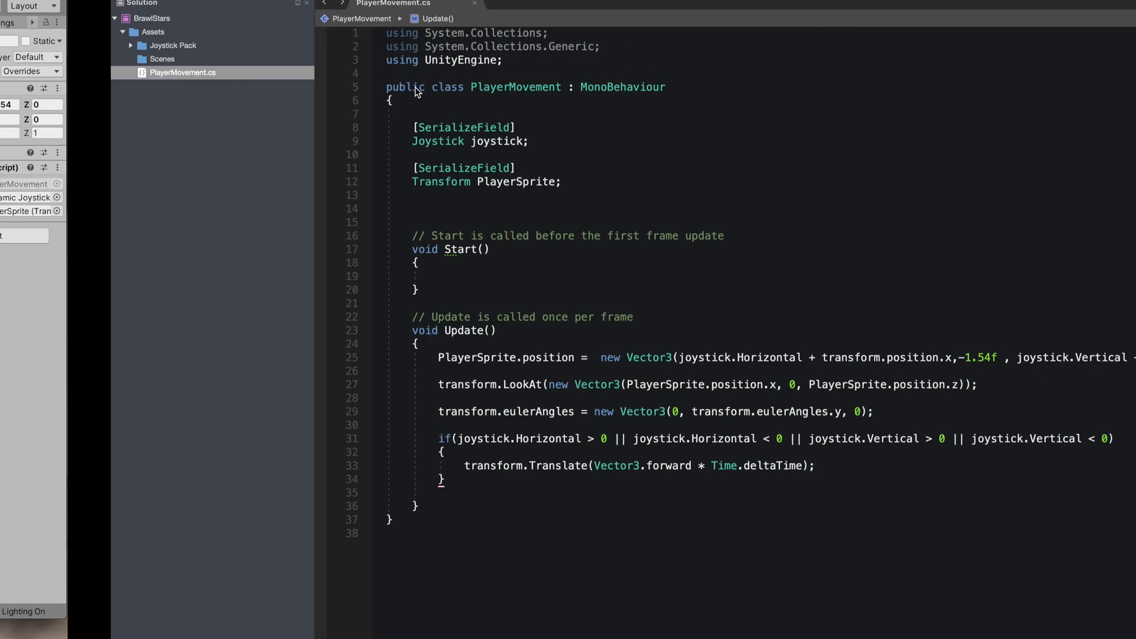
- Declare a [SerializeField] Animator animator field on line 14 and switch back to Unity
{"action": "left_click", "coordinate": [365, 209]}
{"action": "type", "text": "[s"}
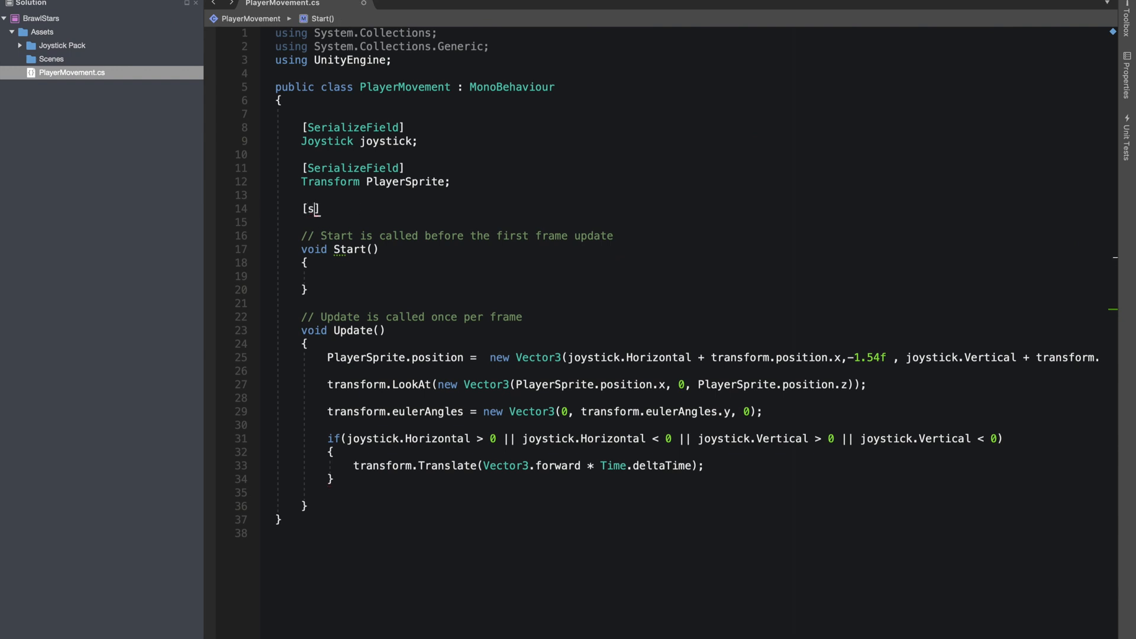
{"action": "type", "text": "er]"}
{"action": "key", "text": "Return"}
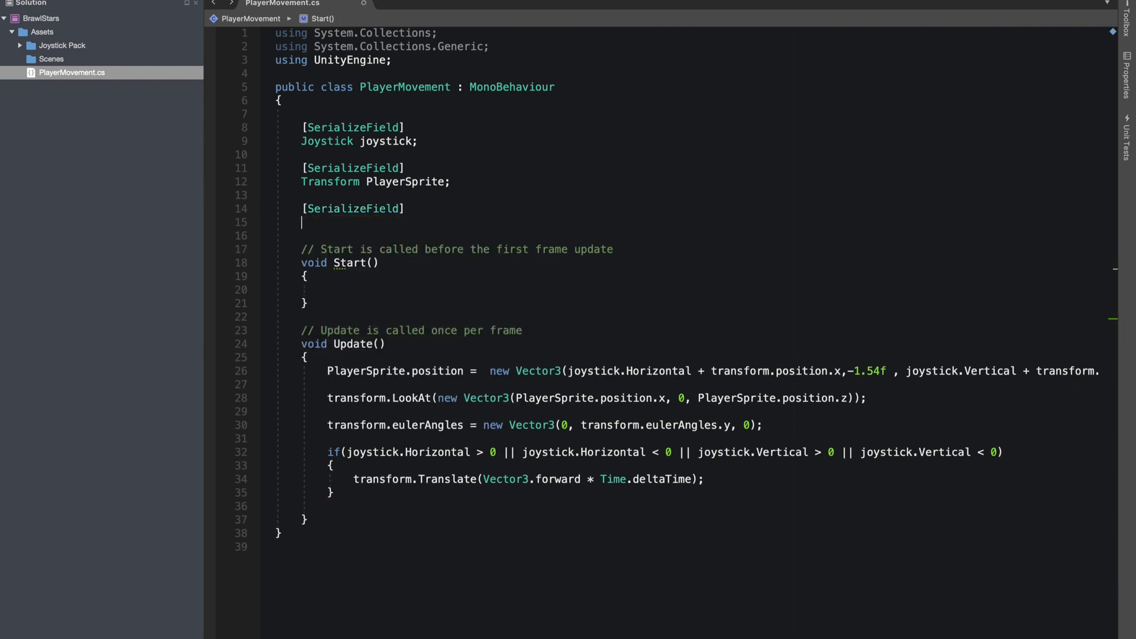
{"action": "type", "text": "Anim"}
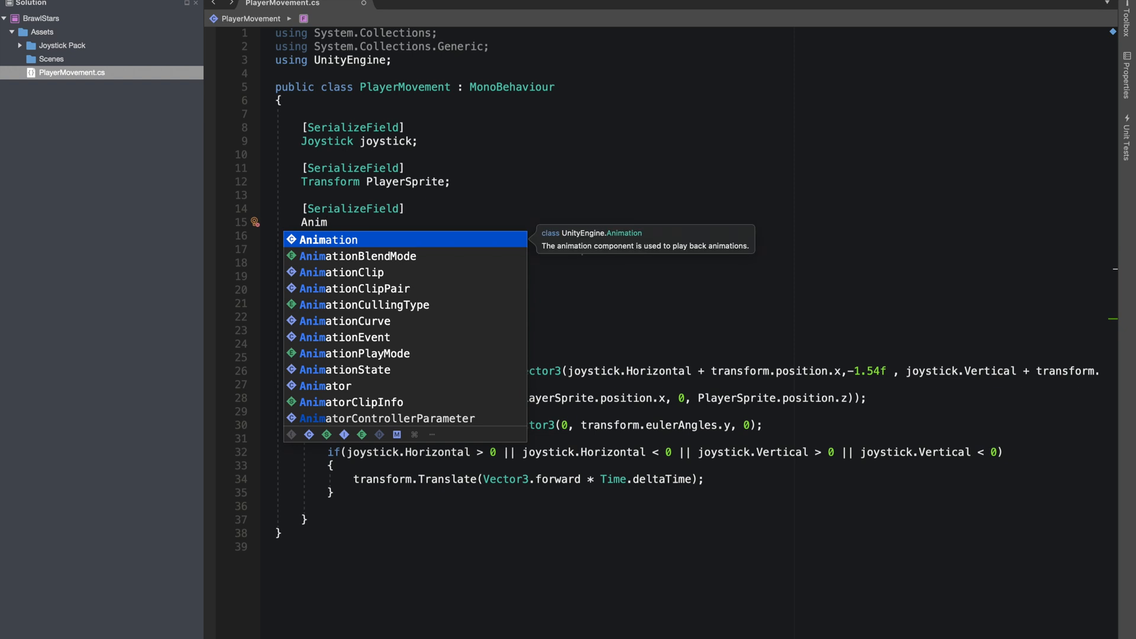
{"action": "key", "text": "Down"}
{"action": "key", "text": "Down"}
{"action": "key", "text": "Down"}
{"action": "key", "text": "Down"}
{"action": "key", "text": "Down"}
{"action": "key", "text": "Down"}
{"action": "key", "text": "Down"}
{"action": "key", "text": "Down"}
{"action": "key", "text": "Down"}
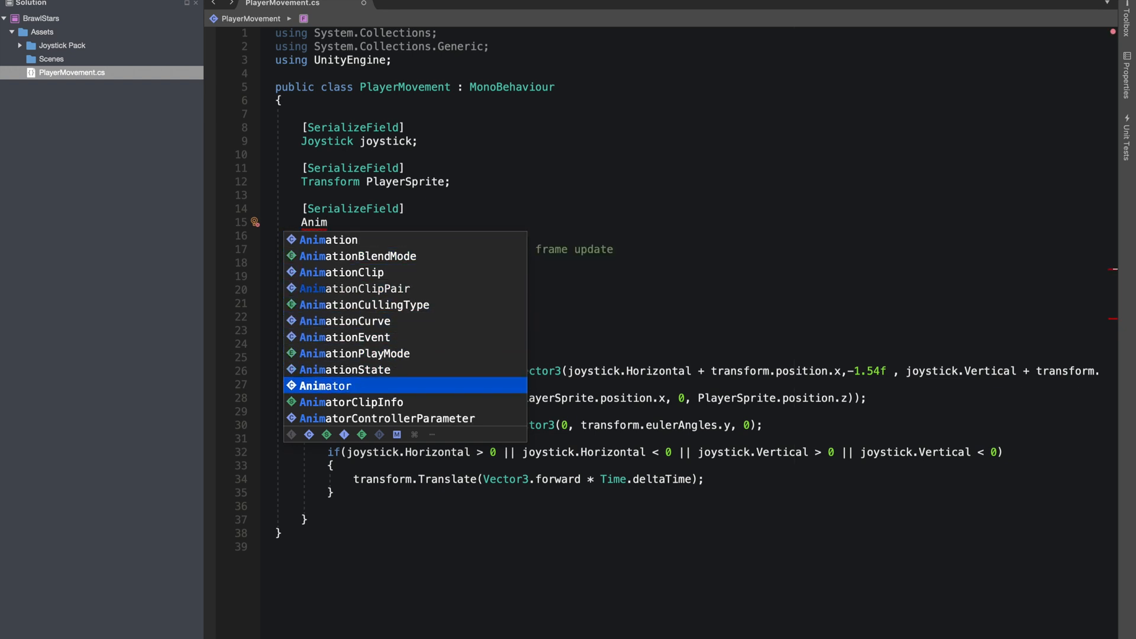
{"action": "key", "text": "Return"}
{"action": "type", "text": "ani"}
{"action": "key", "text": "Escape"}
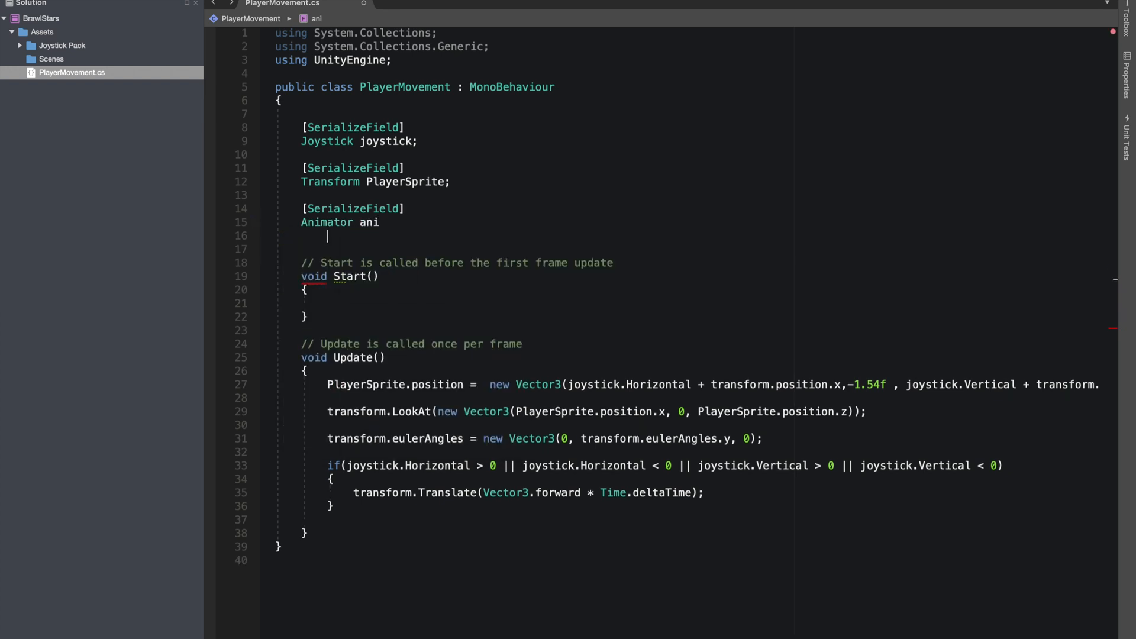
{"action": "key", "text": "shift+alt+Left"}
{"action": "key", "text": "BackSpace"}
{"action": "type", "text": "an"}
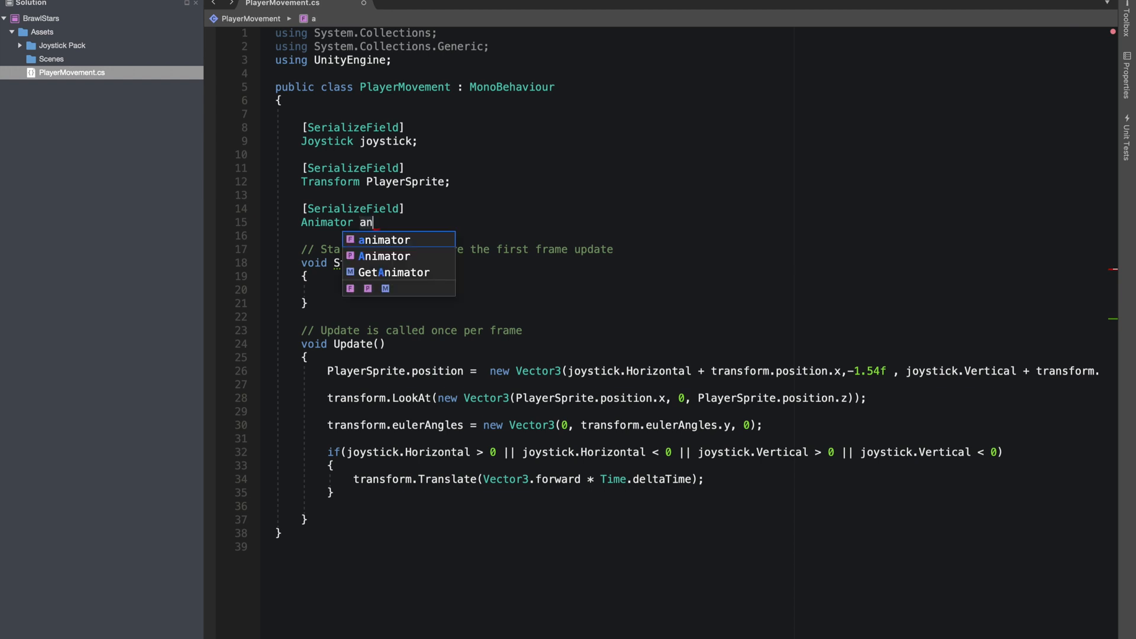
{"action": "type", "text": "i"}
{"action": "key", "text": "Return"}
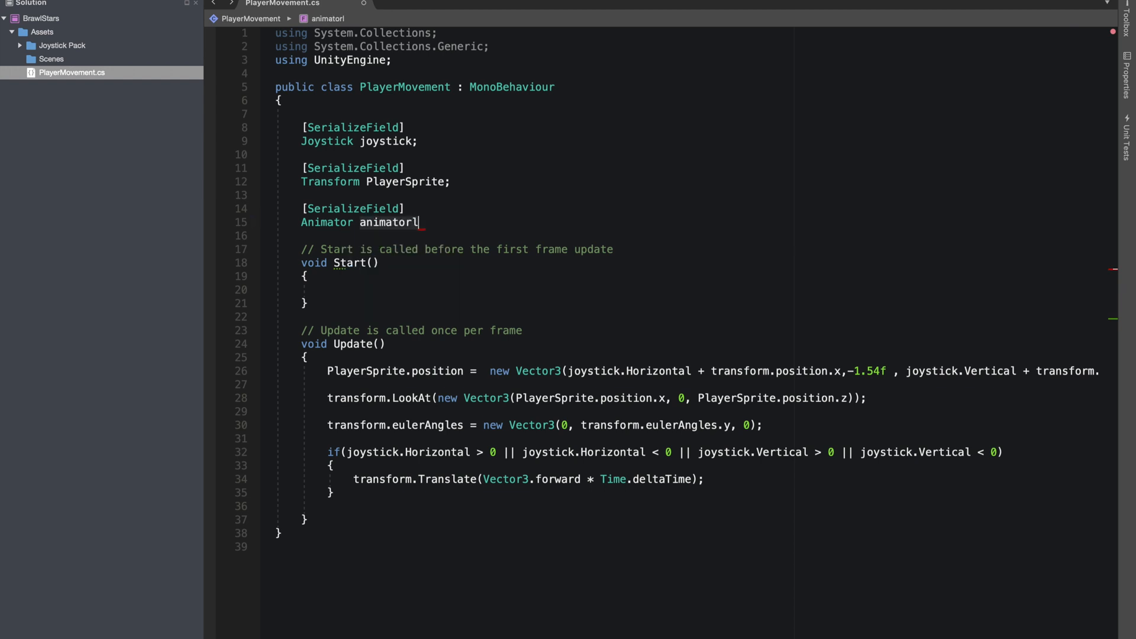
{"action": "key", "text": "super+Tab"}
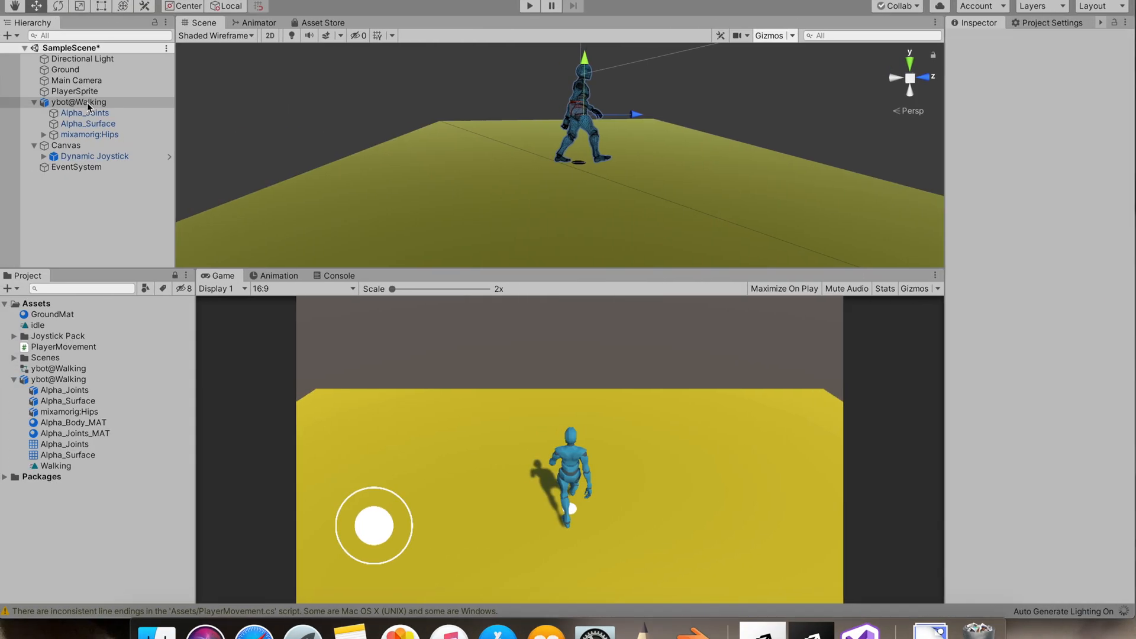
- Assign ybot@Walking to the script's Animator field and return to the code editor
{"action": "mouse_move", "coordinate": [85, 102]}
{"action": "left_mouse_down"}
{"action": "mouse_move", "coordinate": [1058, 232]}
{"action": "mouse_move", "coordinate": [1050, 225]}
{"action": "left_mouse_up"}
{"action": "key", "text": "super+Tab"}
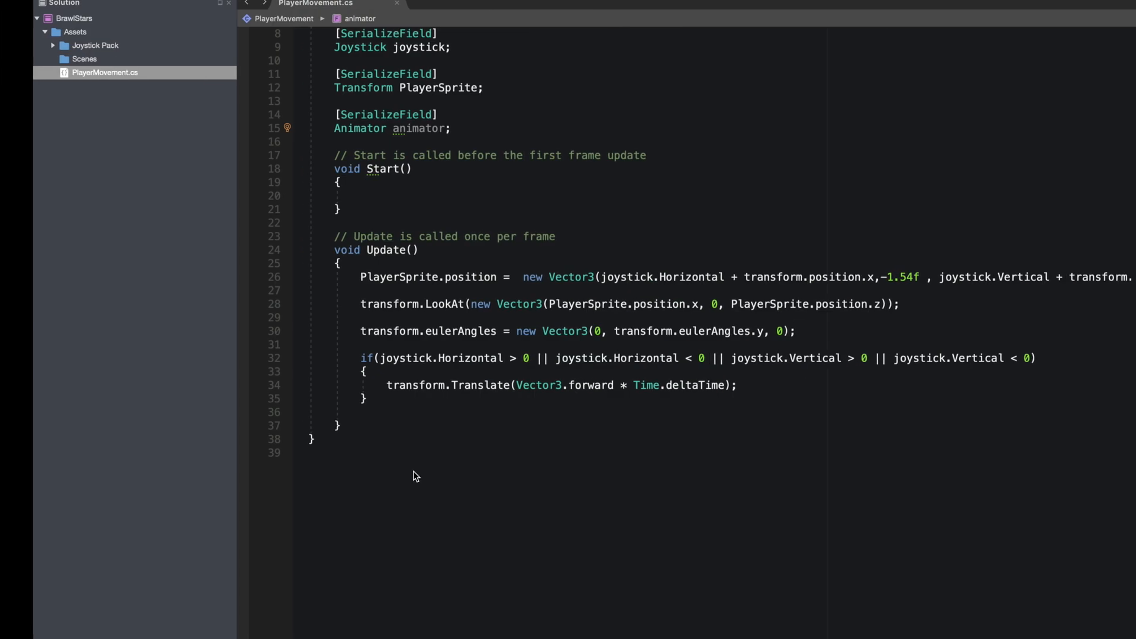
- Begin a nested if calling animator.GetBool("") below the transform.Translate line
{"action": "double_click", "coordinate": [466, 385]}
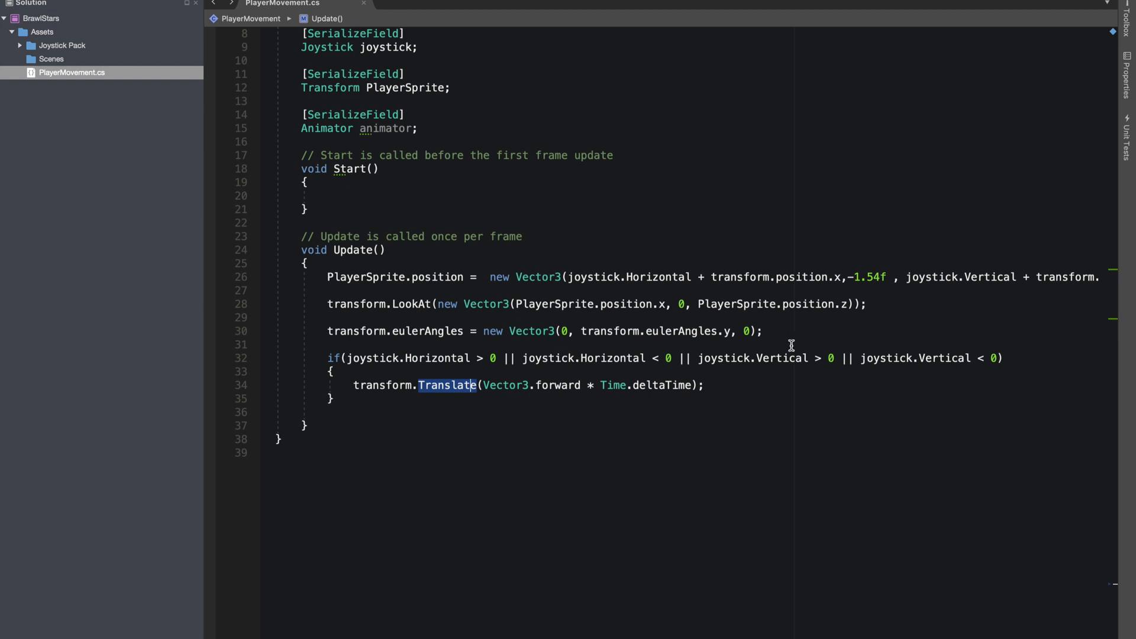
{"action": "left_click", "coordinate": [705, 386]}
{"action": "key", "text": "Return"}
{"action": "key", "text": "Return"}
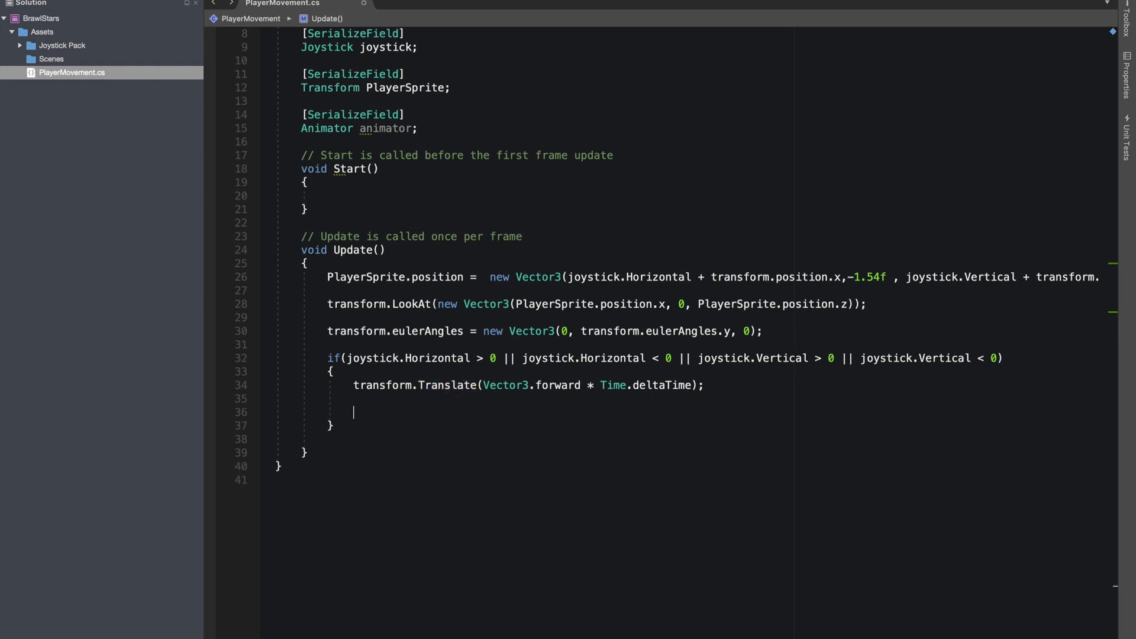
{"action": "type", "text": "if("}
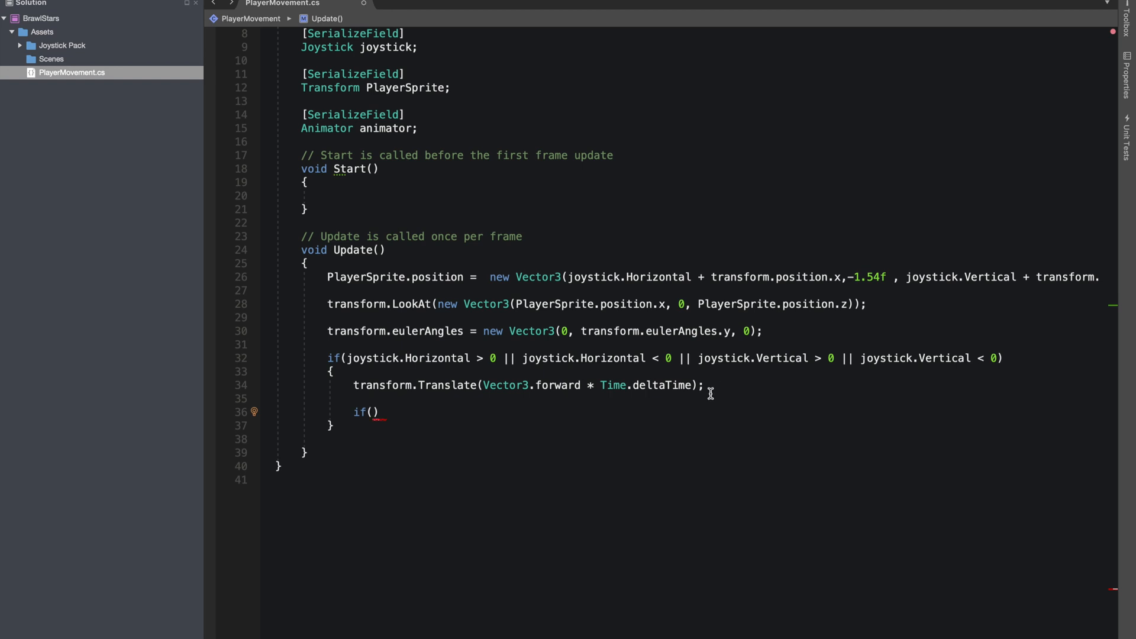
{"action": "type", "text": "animator."}
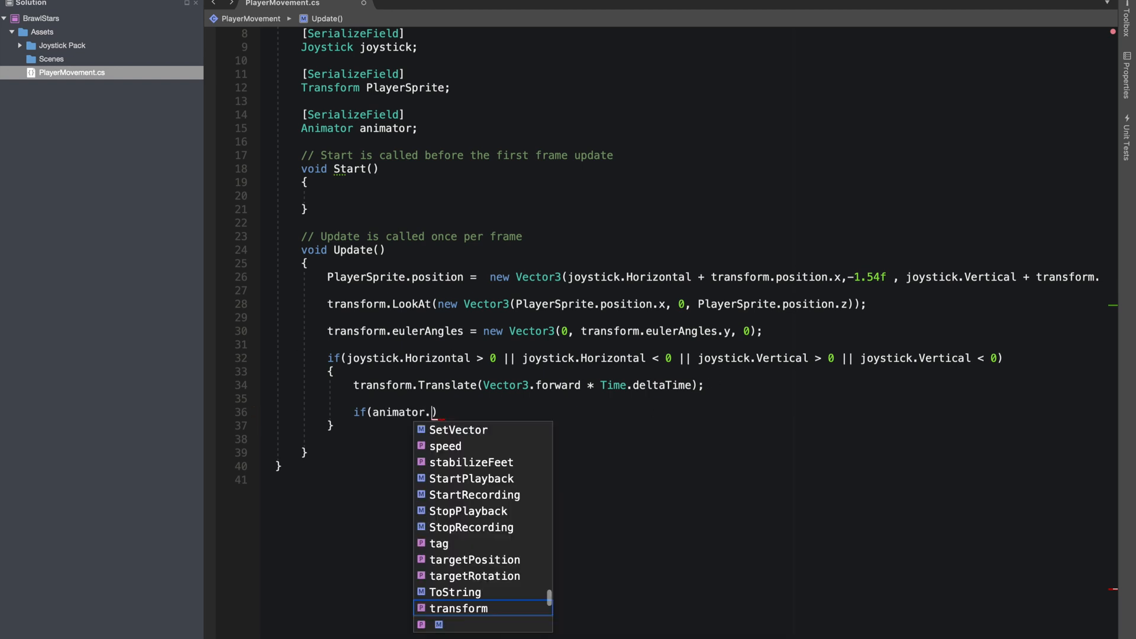
{"action": "type", "text": "get"}
{"action": "key", "text": "Return"}
{"action": "type", "text": "("}
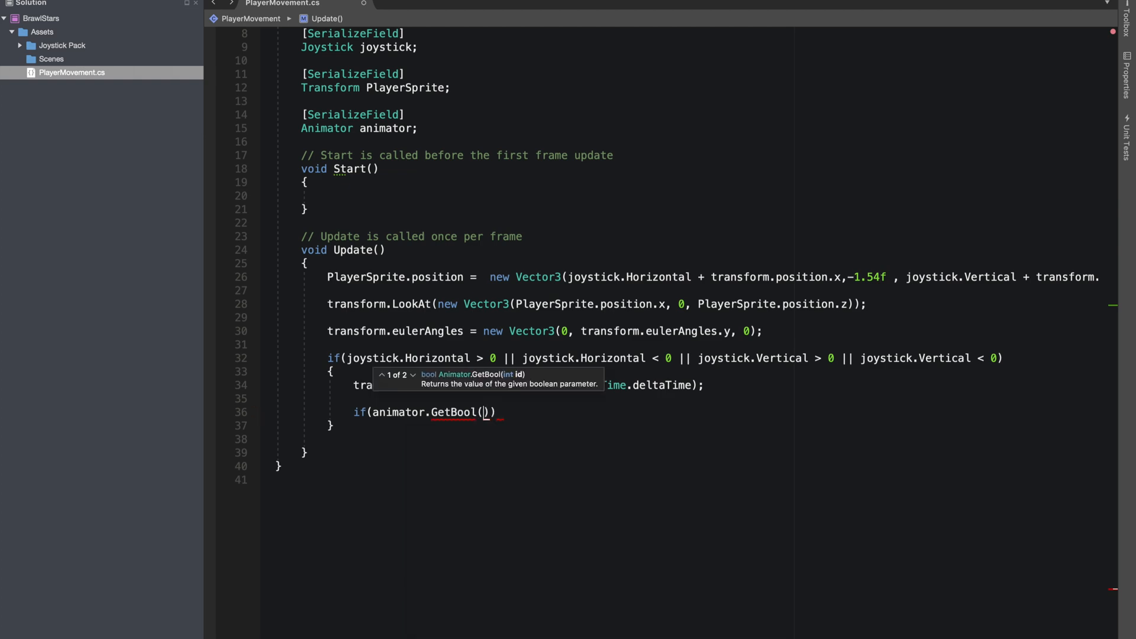
{"action": "type", "text": "\""}
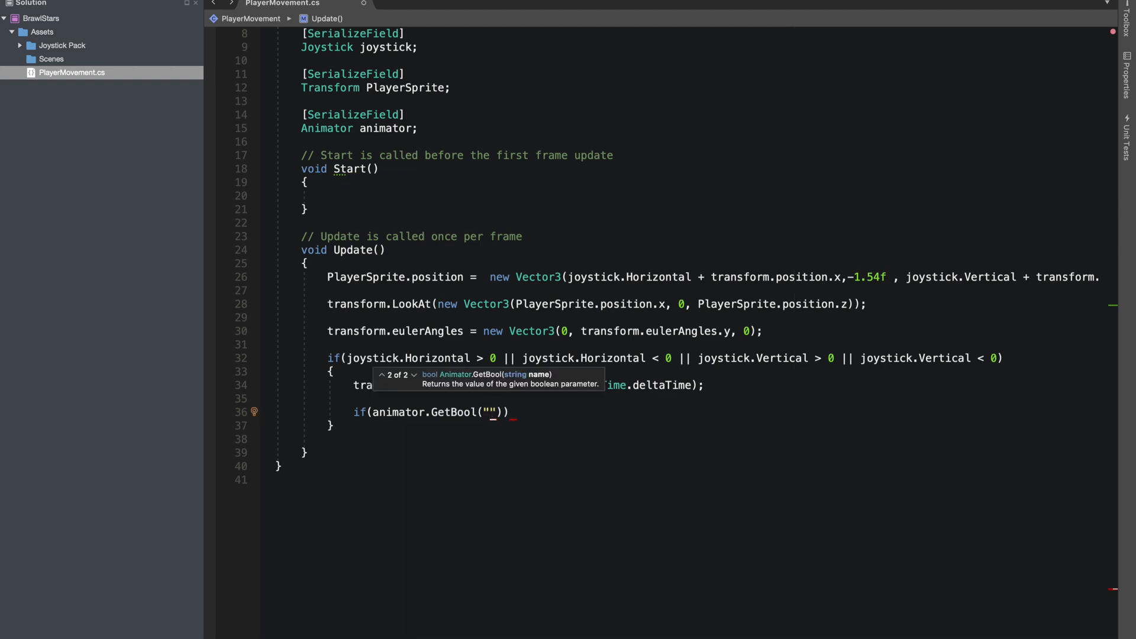
- Check the Walking parameter name in Unity's Animator window, then return to the code
{"action": "key", "text": "ctrl+Left"}
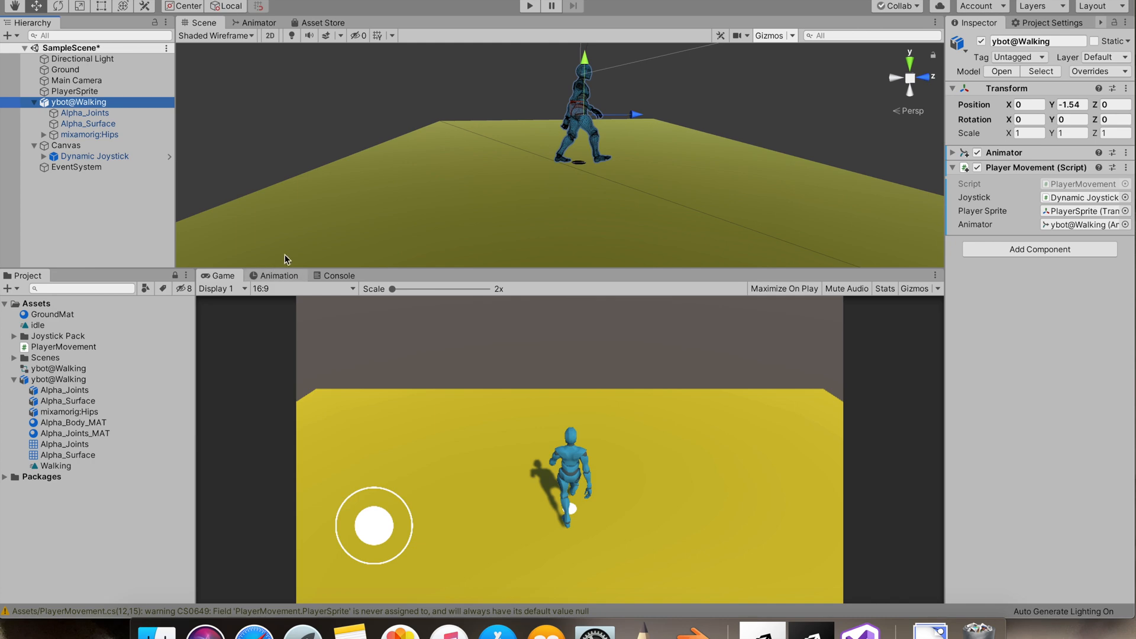
{"action": "left_click", "coordinate": [262, 22]}
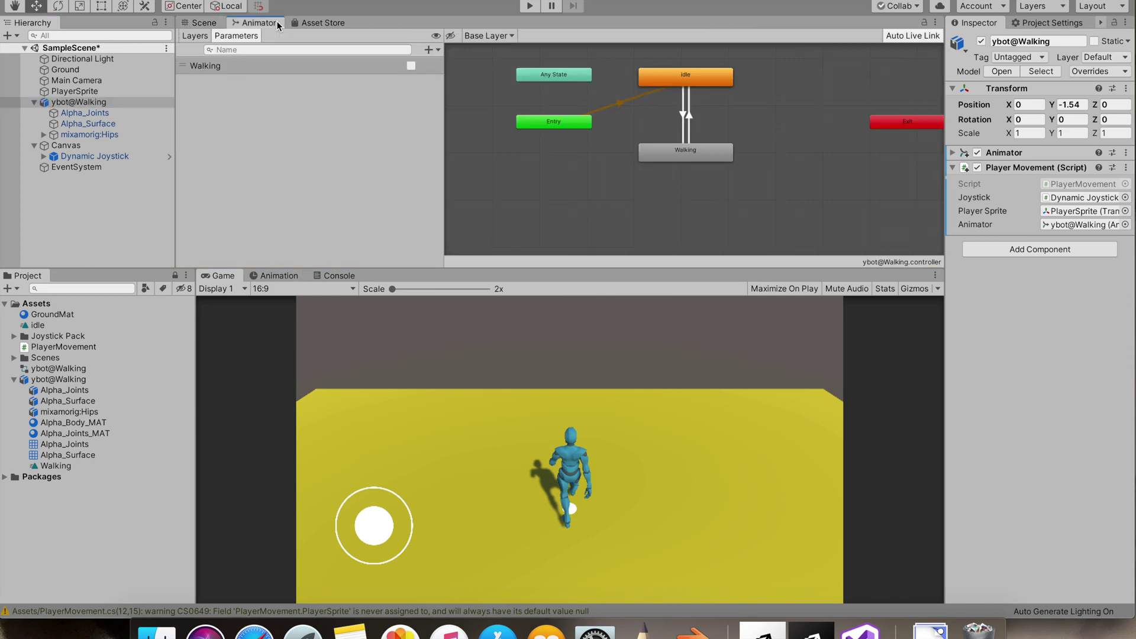
{"action": "left_click", "coordinate": [204, 23]}
{"action": "key", "text": "ctrl+Right"}
{"action": "type", "text": "W"}
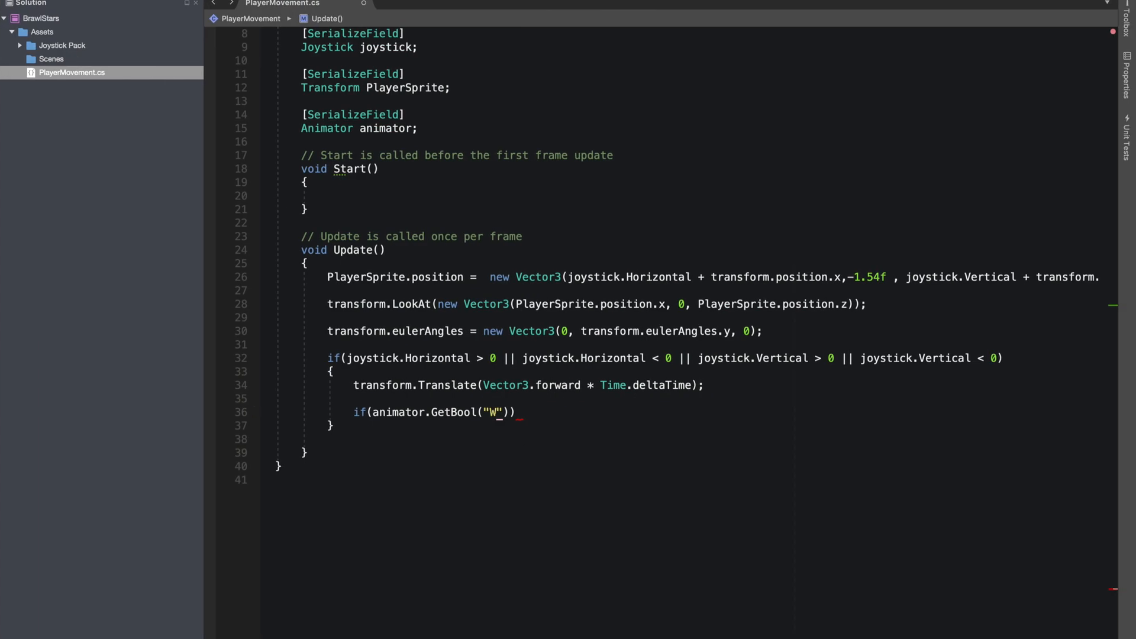
{"action": "type", "text": "alking\")"}
- Complete the condition as GetBool("Walking") != true with its braces on separate lines
{"action": "key", "text": "BackSpace"}
{"action": "key", "text": "BackSpace"}
{"action": "type", "text": "= tr"}
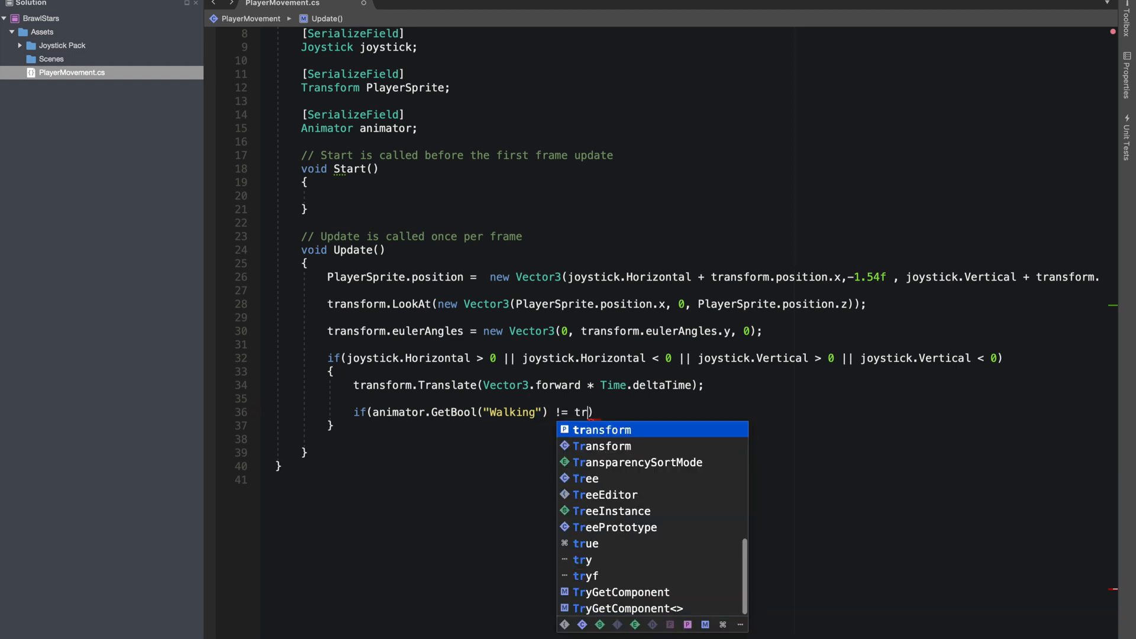
{"action": "type", "text": "ue"}
{"action": "key", "text": "Right"}
{"action": "key", "text": "Return"}
{"action": "type", "text": "{"}
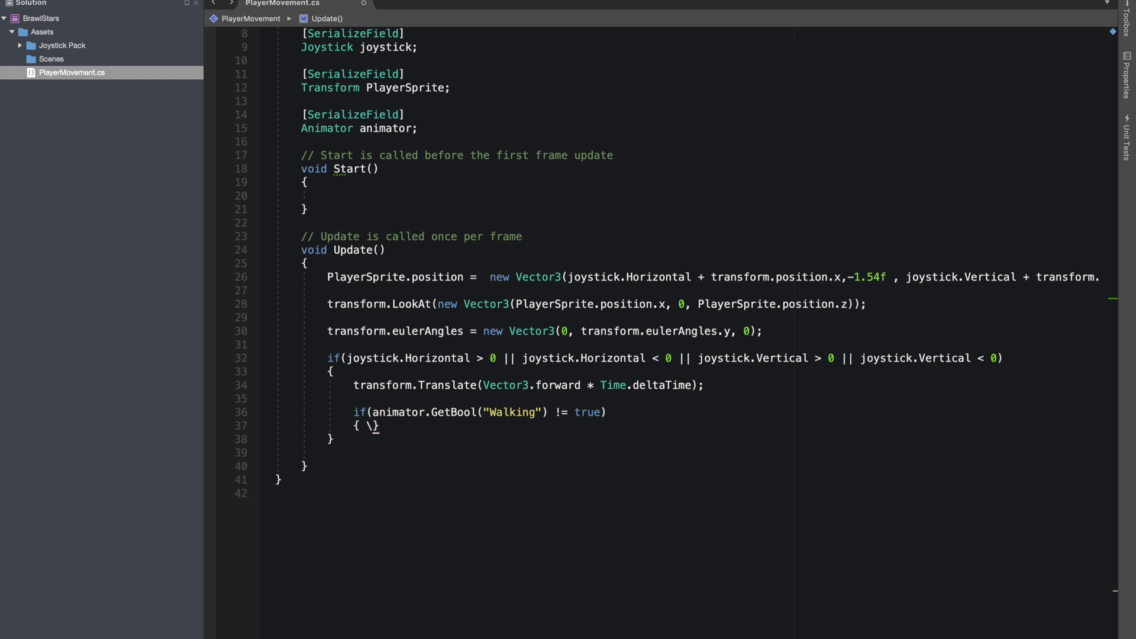
{"action": "key", "text": "BackSpace"}
{"action": "key", "text": "Return"}
{"action": "type", "text": "anim"}
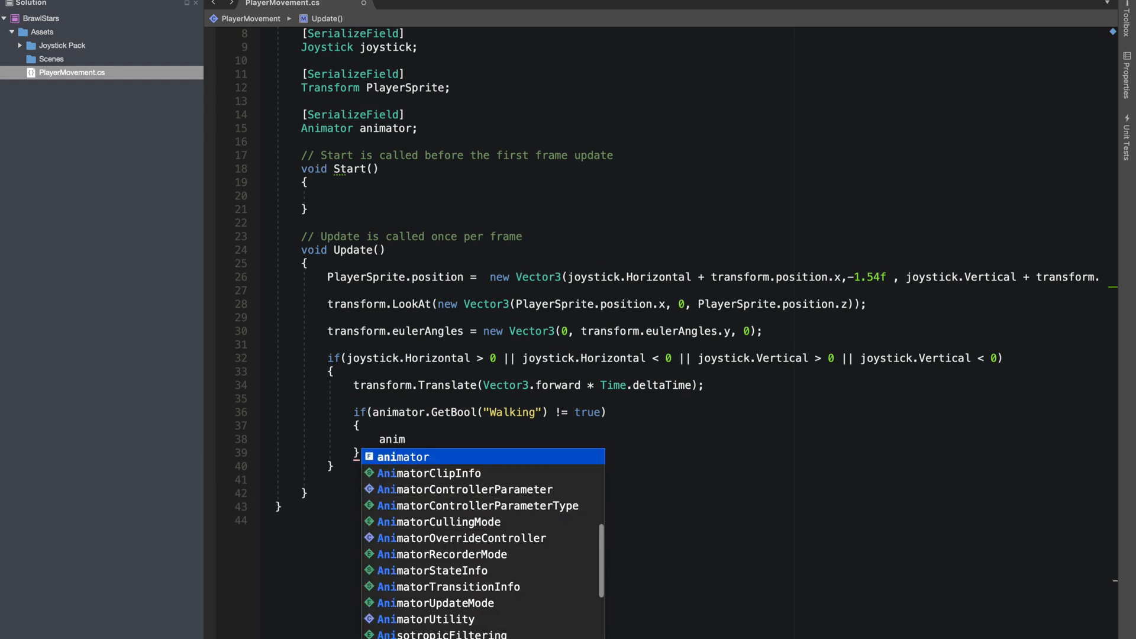
- Add animator.SetBool("Walking", true) inside the nested if block
{"action": "key", "text": "Return"}
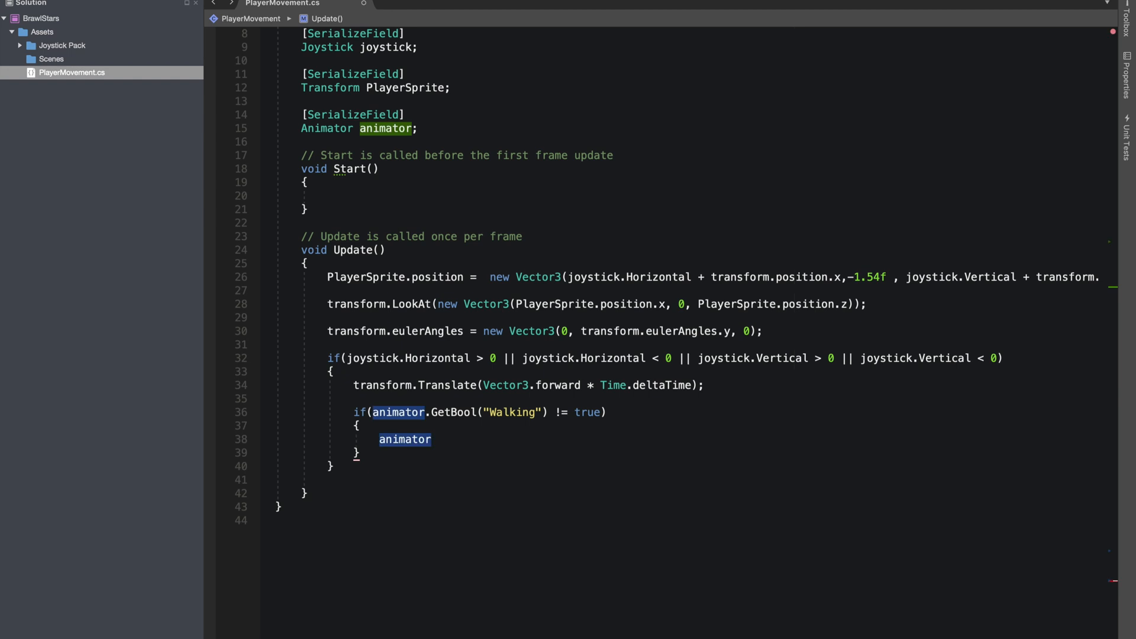
{"action": "type", "text": ".set"}
{"action": "key", "text": "Down"}
{"action": "key", "text": "Return"}
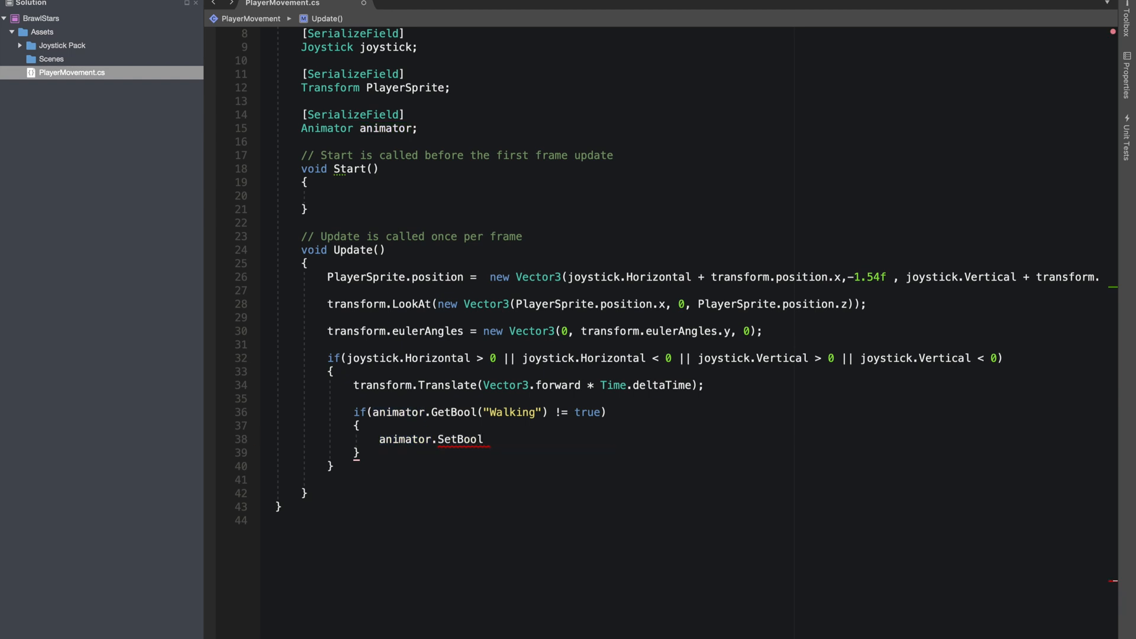
{"action": "type", "text": "(\"Walking\", true);"}
- Add an empty else block after the outer joystick if block
{"action": "key", "text": "Down"}
{"action": "key", "text": "Down"}
{"action": "key", "text": "End"}
{"action": "key", "text": "Return"}
{"action": "type", "text": "els"}
{"action": "key", "text": "BackSpace"}
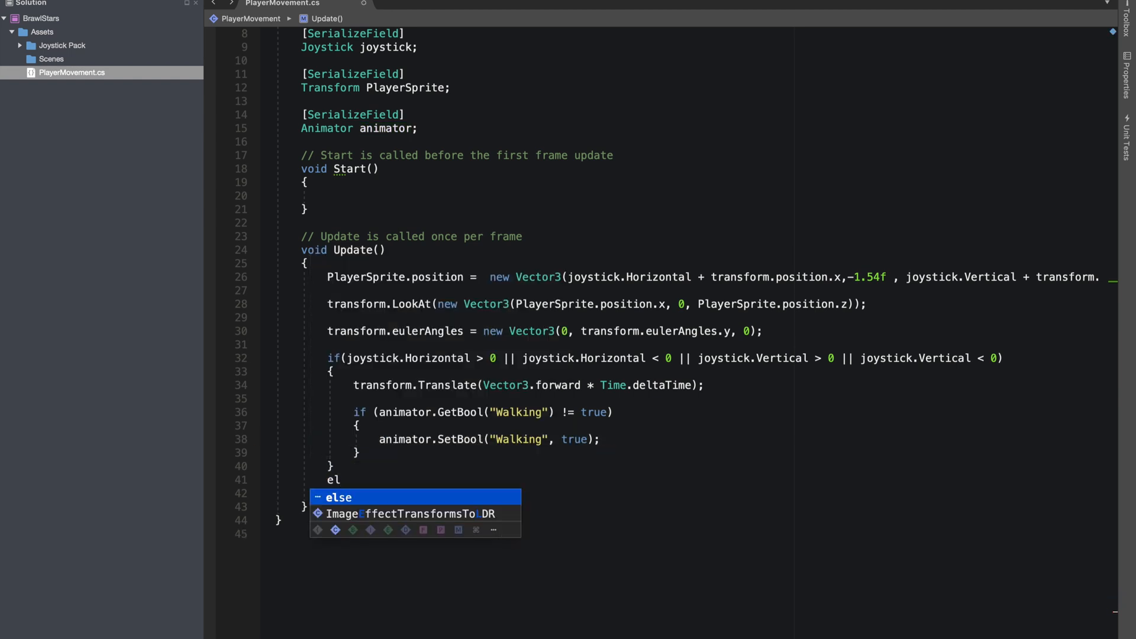
{"action": "type", "text": "se"}
{"action": "key", "text": "Return"}
{"action": "type", "text": "{ }"}
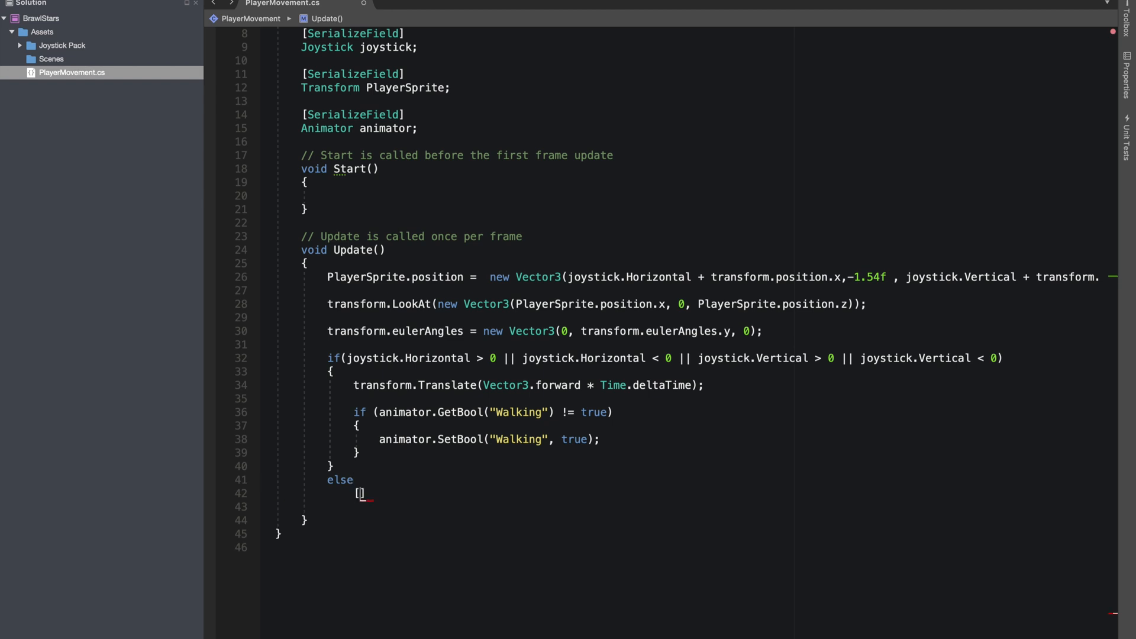
{"action": "key", "text": "Return"}
{"action": "scroll", "coordinate": [356, 427], "scroll_direction": "up", "scroll_amount": 5}
- Declare a bool Movement field below the animator field
{"action": "left_click", "coordinate": [322, 230]}
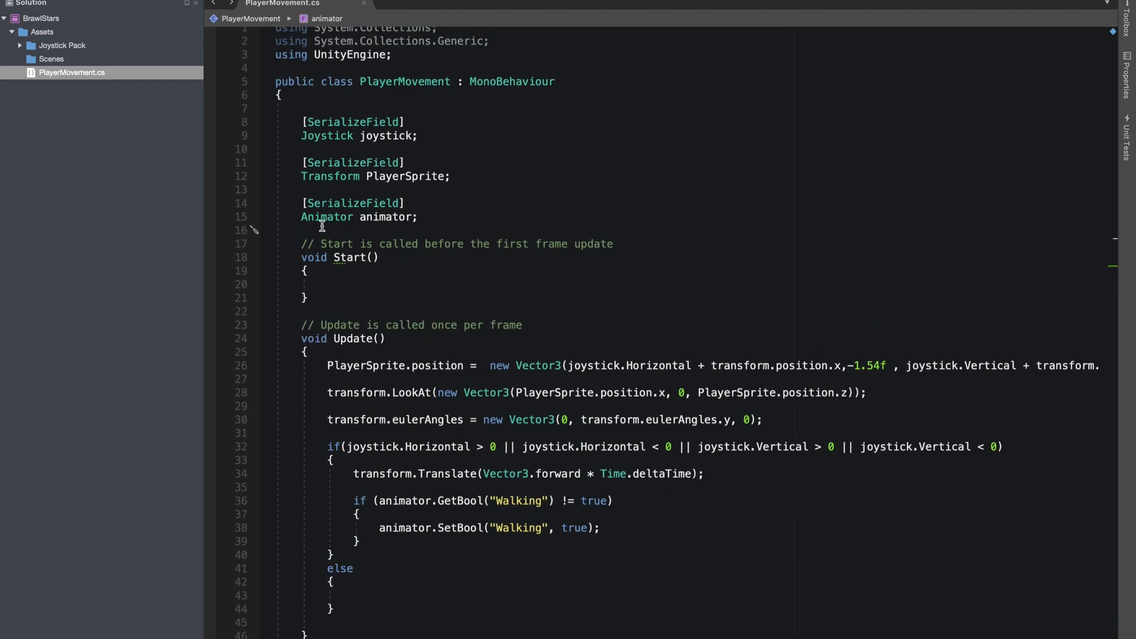
{"action": "key", "text": "Return"}
{"action": "key", "text": "Return"}
{"action": "key", "text": "Return"}
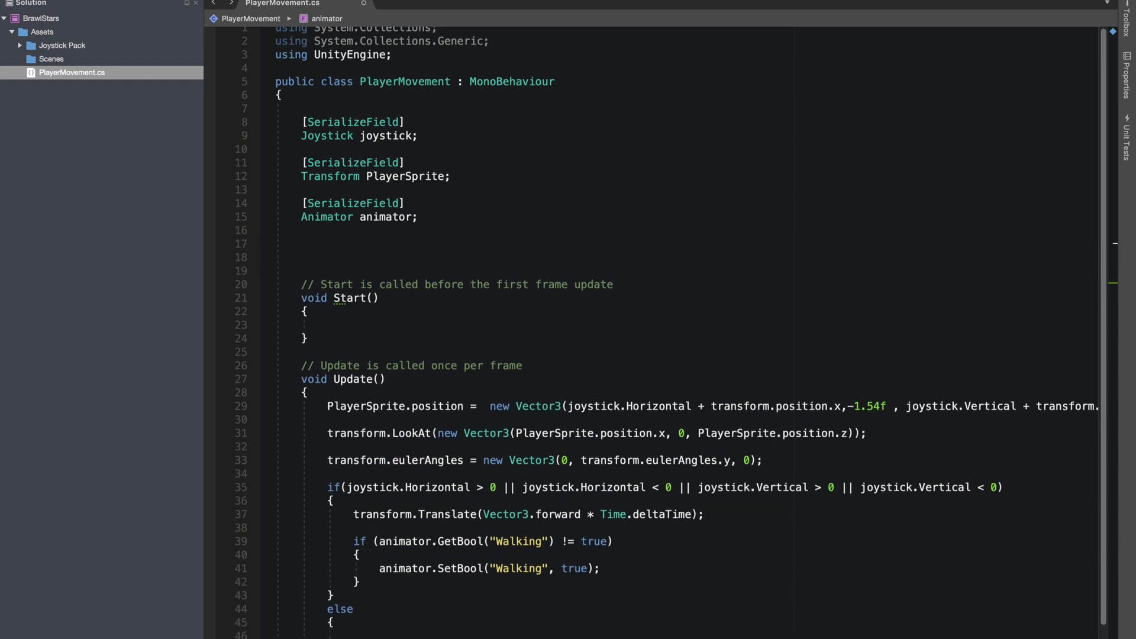
{"action": "key", "text": "BackSpace"}
{"action": "type", "text": "bool Movemen"}
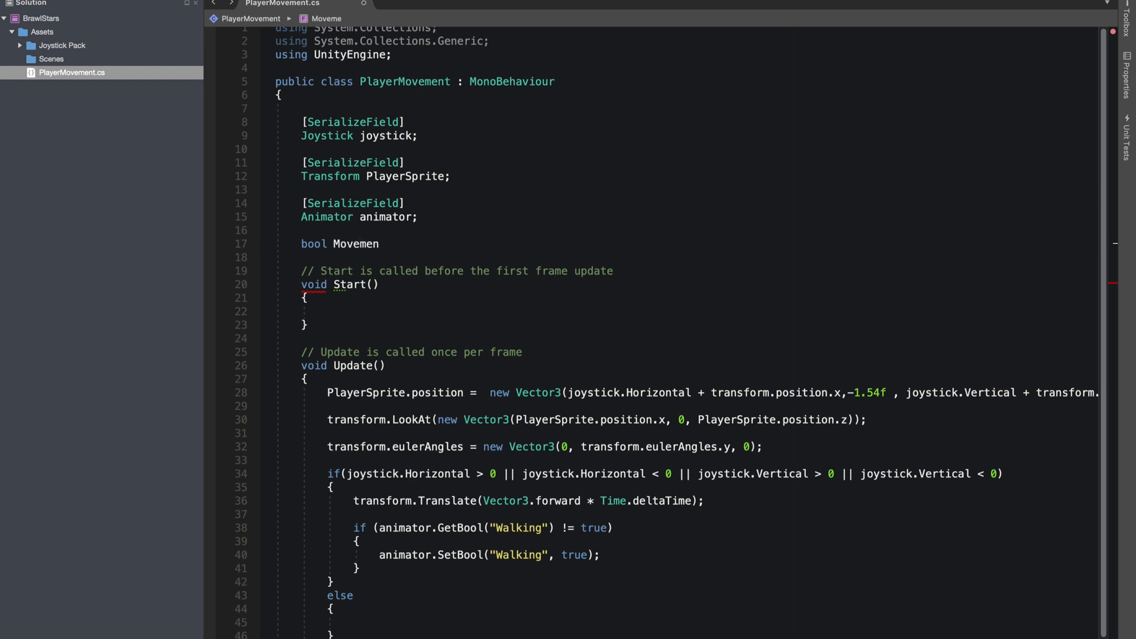
{"action": "type", "text": "t;"}
{"action": "scroll", "coordinate": [609, 471], "scroll_direction": "down", "scroll_amount": 5}
{"action": "scroll", "coordinate": [533, 409], "scroll_direction": "down", "scroll_amount": 1}
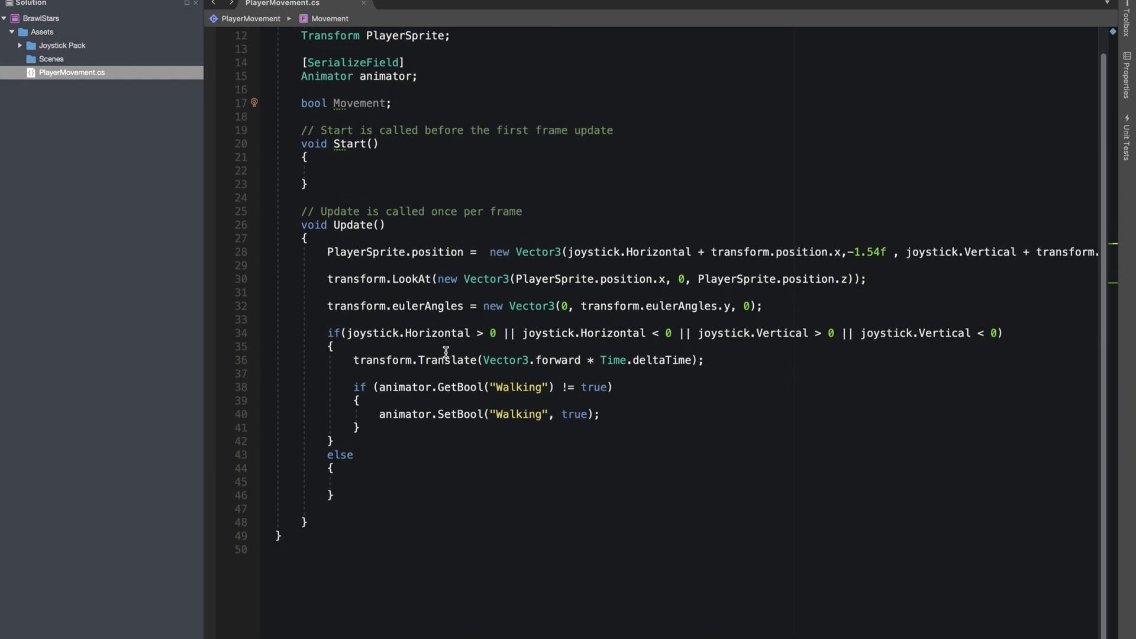
- Set Movement = true at the end of the joystick if block
{"action": "left_click", "coordinate": [377, 425]}
{"action": "key", "text": "Return"}
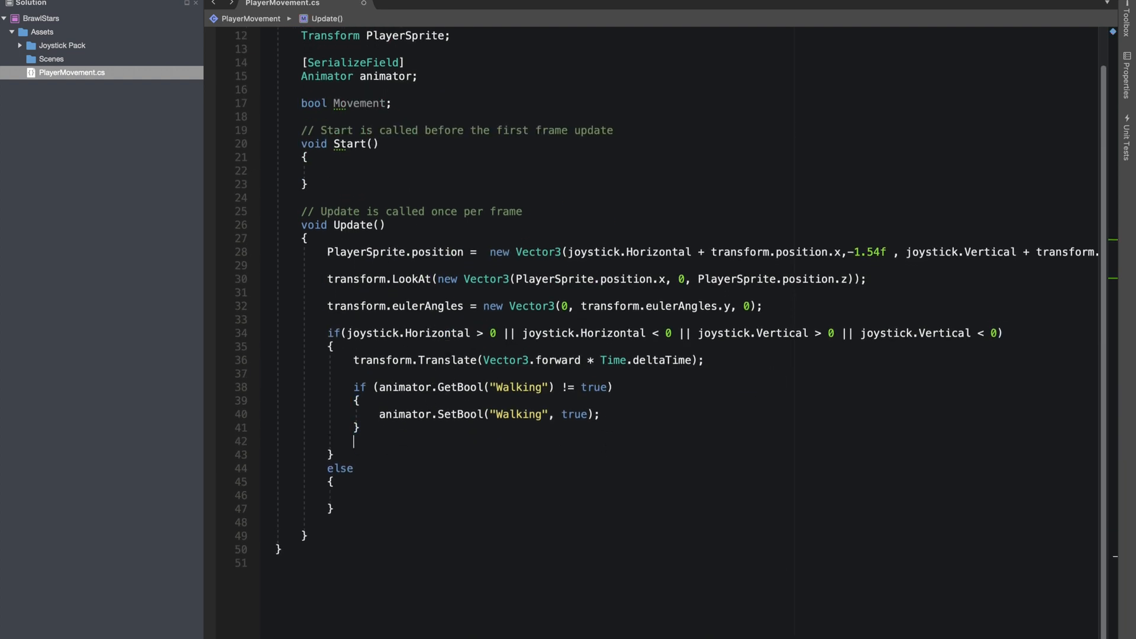
{"action": "key", "text": "Return"}
{"action": "type", "text": "Move"}
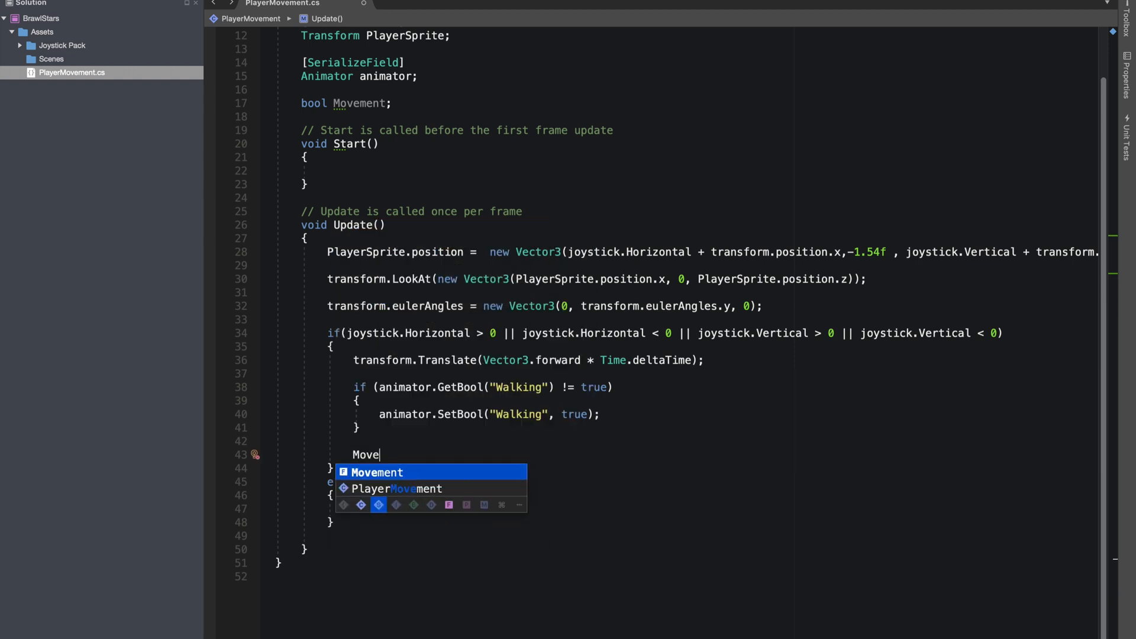
{"action": "key", "text": "Return"}
{"action": "type", "text": "= true"}
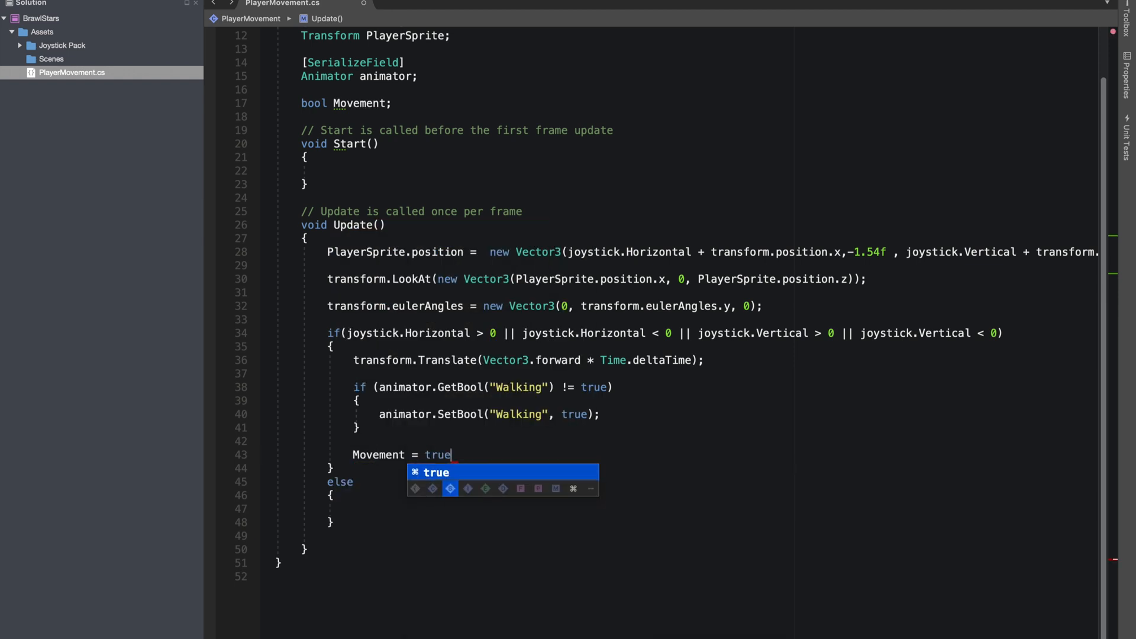
{"action": "type", "text": ";"}
- Change the else into else if (Movement == true)
{"action": "key", "text": "Down"}
{"action": "key", "text": "Down"}
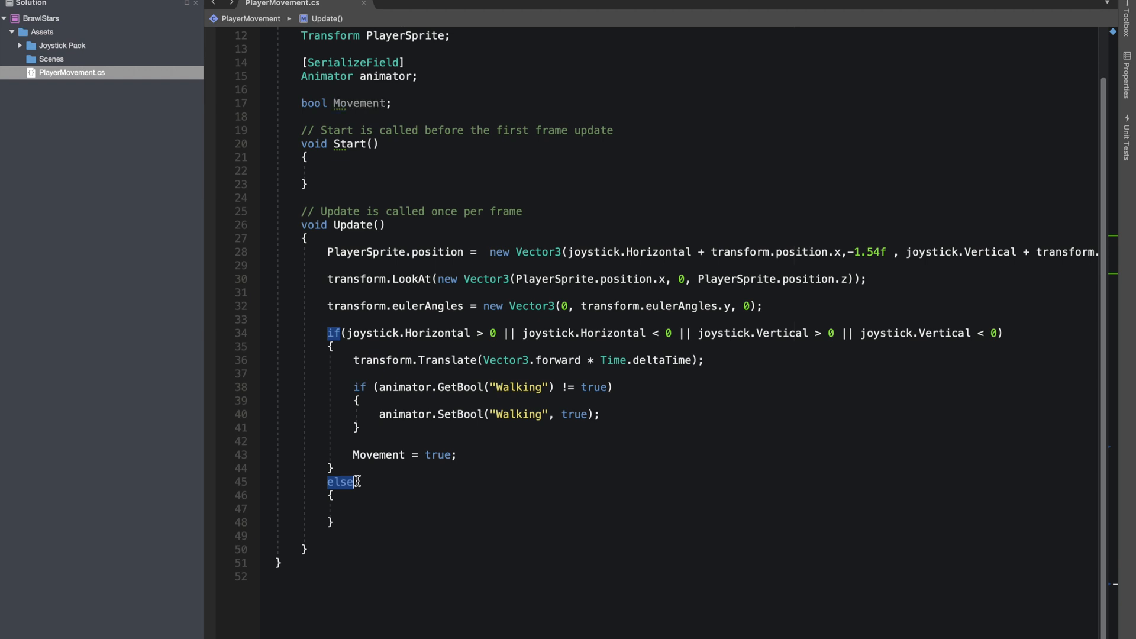
{"action": "type", "text": " if(M"}
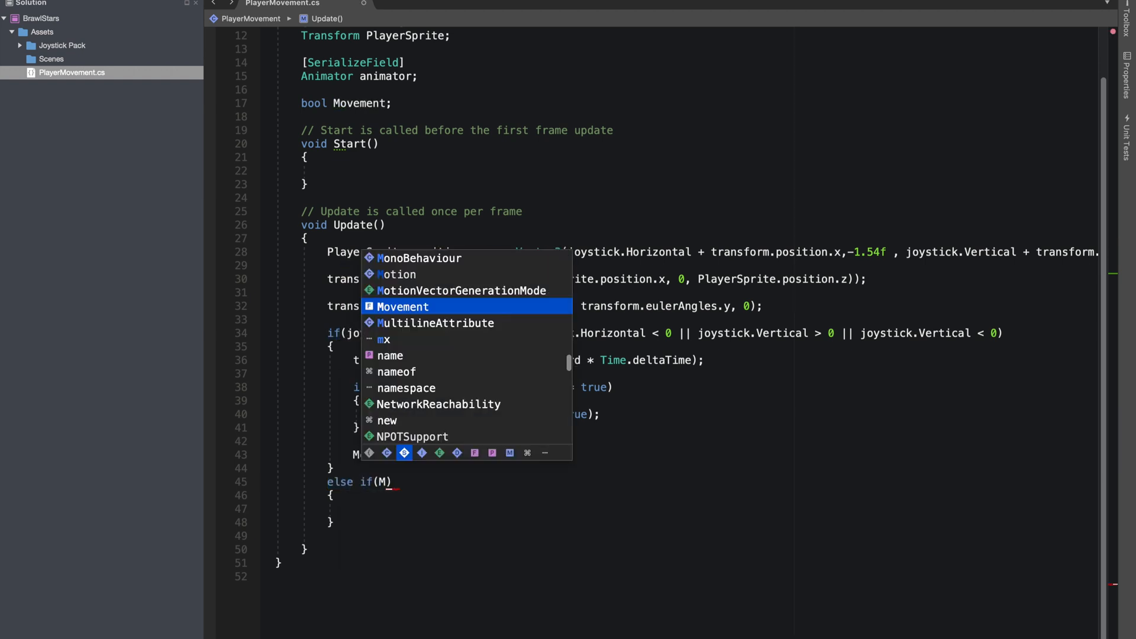
{"action": "type", "text": "ove"}
{"action": "key", "text": "Return"}
{"action": "type", "text": "=="}
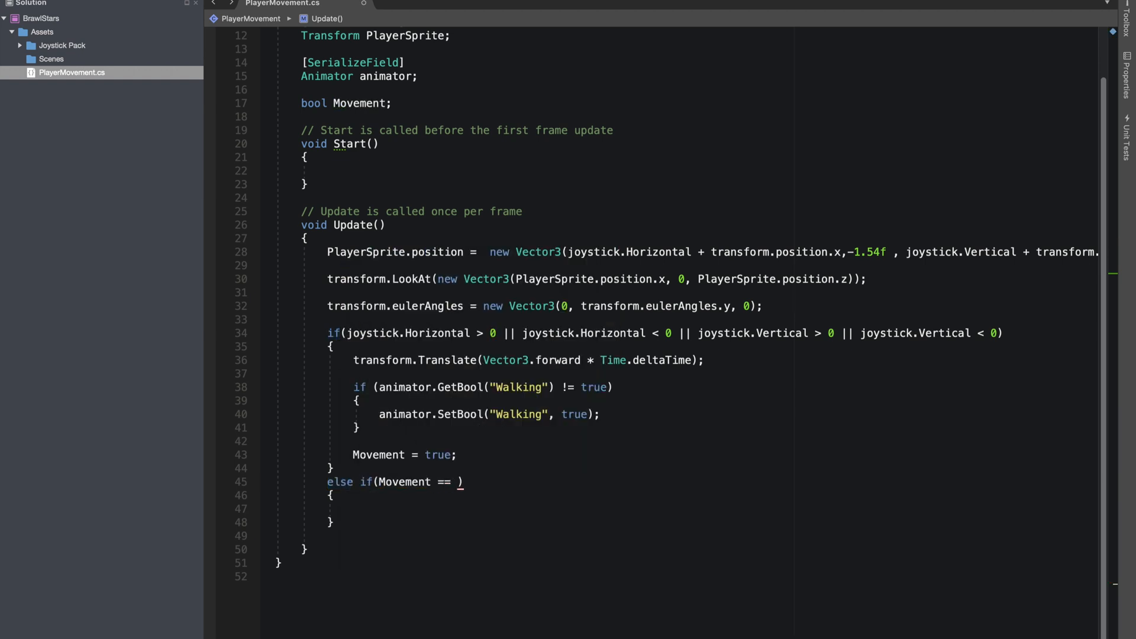
{"action": "type", "text": " true"}
{"action": "left_click", "coordinate": [373, 513]}
- Copy the SetBool line into the else-if block and change its value to SetBool("Walking", false)
{"action": "left_click_drag", "start_coordinate": [379, 415], "coordinate": [610, 421]}
{"action": "key", "text": "ctrl+c"}
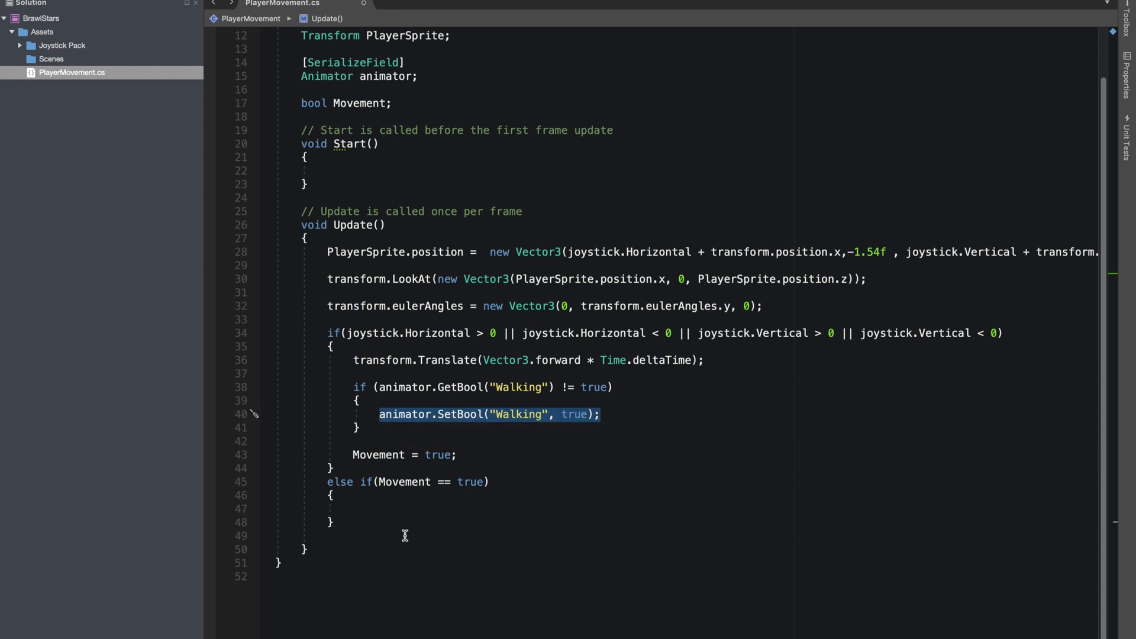
{"action": "left_click", "coordinate": [393, 516]}
{"action": "key", "text": "ctrl+v"}
{"action": "double_click", "coordinate": [538, 508]}
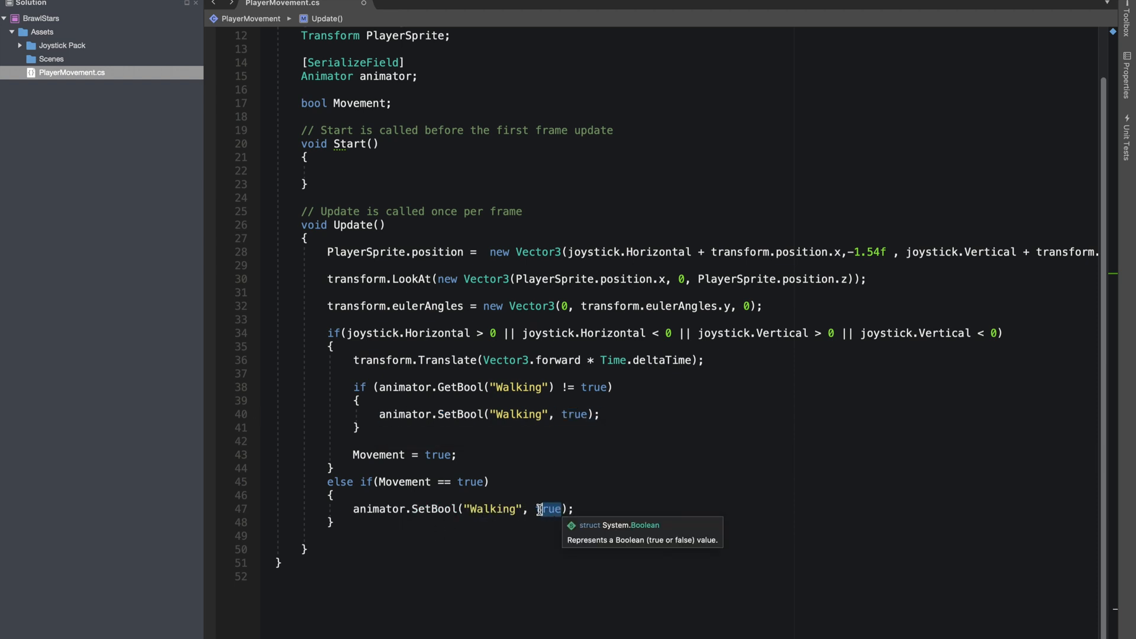
{"action": "type", "text": "false"}
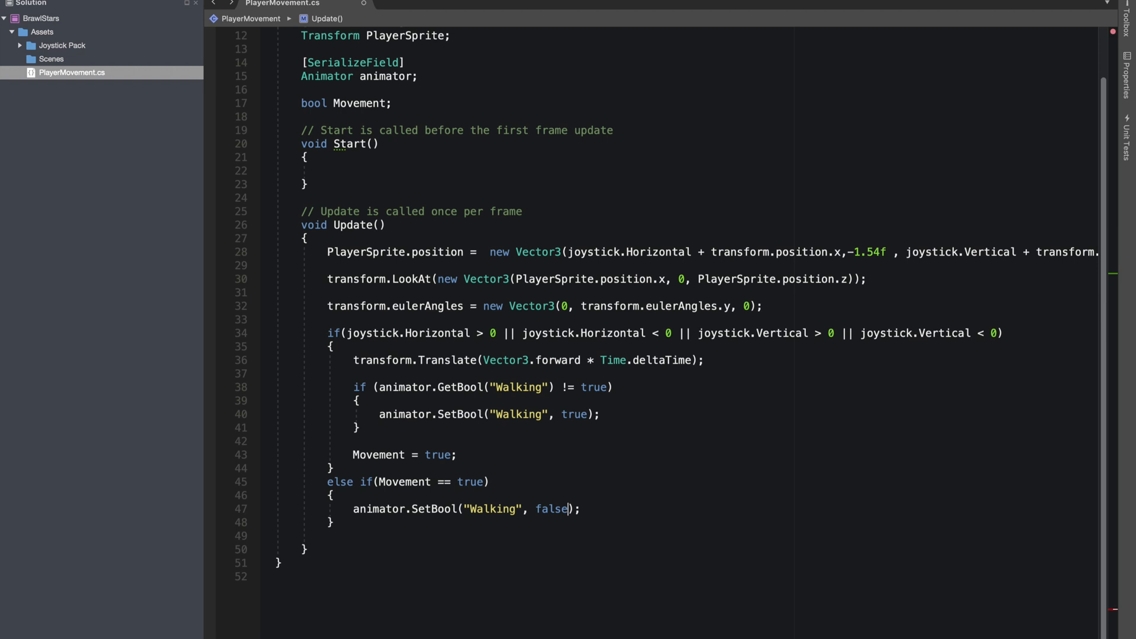
{"action": "key", "text": "End"}
- Reset the flag with Movement = false below the Walking false line
{"action": "key", "text": "Return"}
{"action": "key", "text": "Return"}
{"action": "type", "text": "mo"}
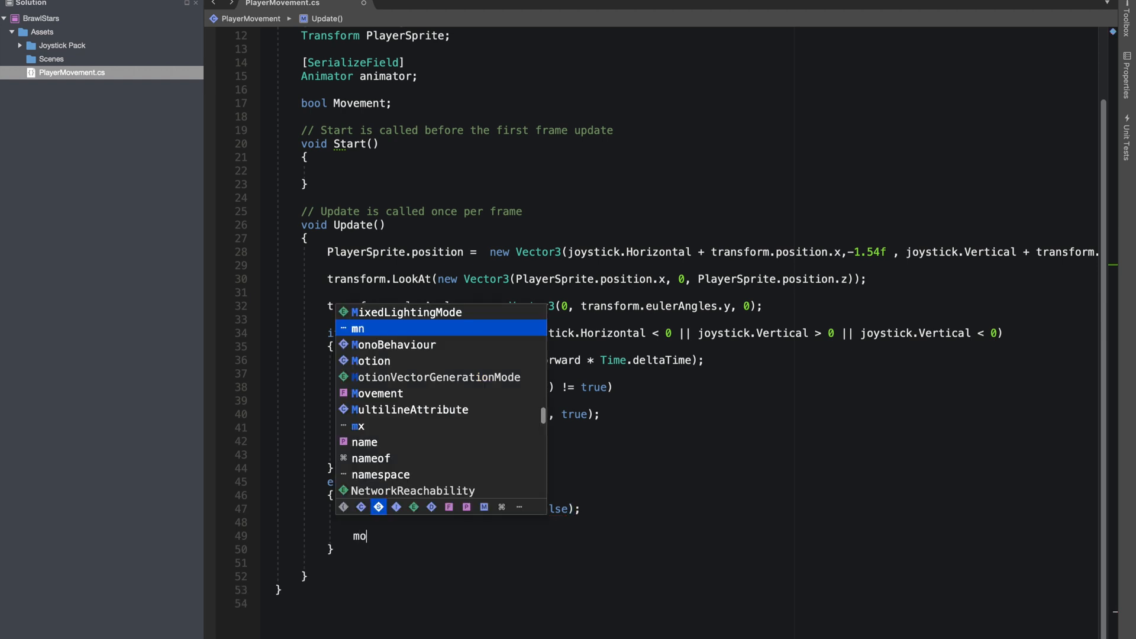
{"action": "type", "text": "ve"}
{"action": "key", "text": "Return"}
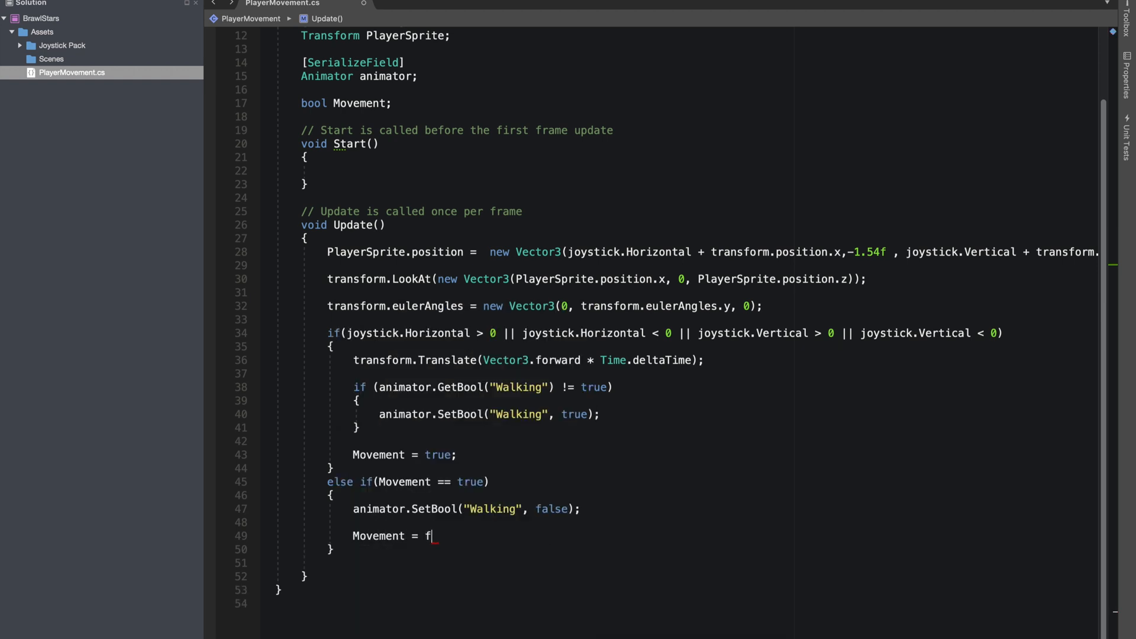
{"action": "type", "text": "alse"}
{"action": "key", "text": "Return"}
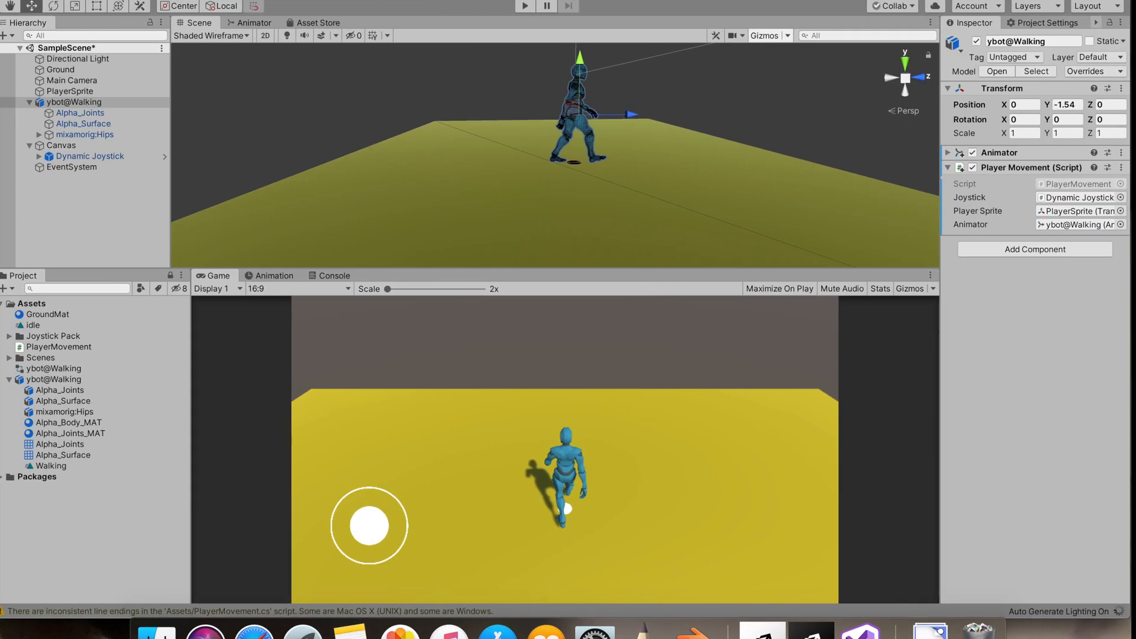
- Play the scene and drag the on-screen joystick down-left to steer the ybot
{"action": "left_click", "coordinate": [531, 5]}
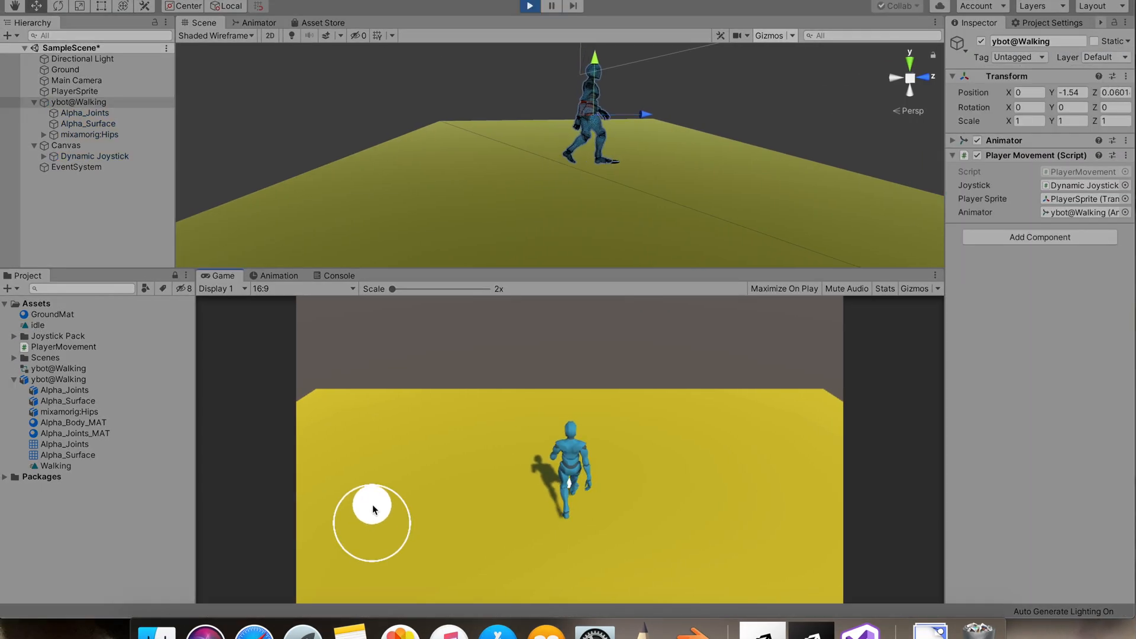
{"action": "mouse_move", "coordinate": [373, 502]}
{"action": "left_mouse_down"}
{"action": "mouse_move", "coordinate": [347, 577]}
{"action": "mouse_move", "coordinate": [405, 533]}
{"action": "mouse_move", "coordinate": [310, 507]}
{"action": "left_mouse_up"}
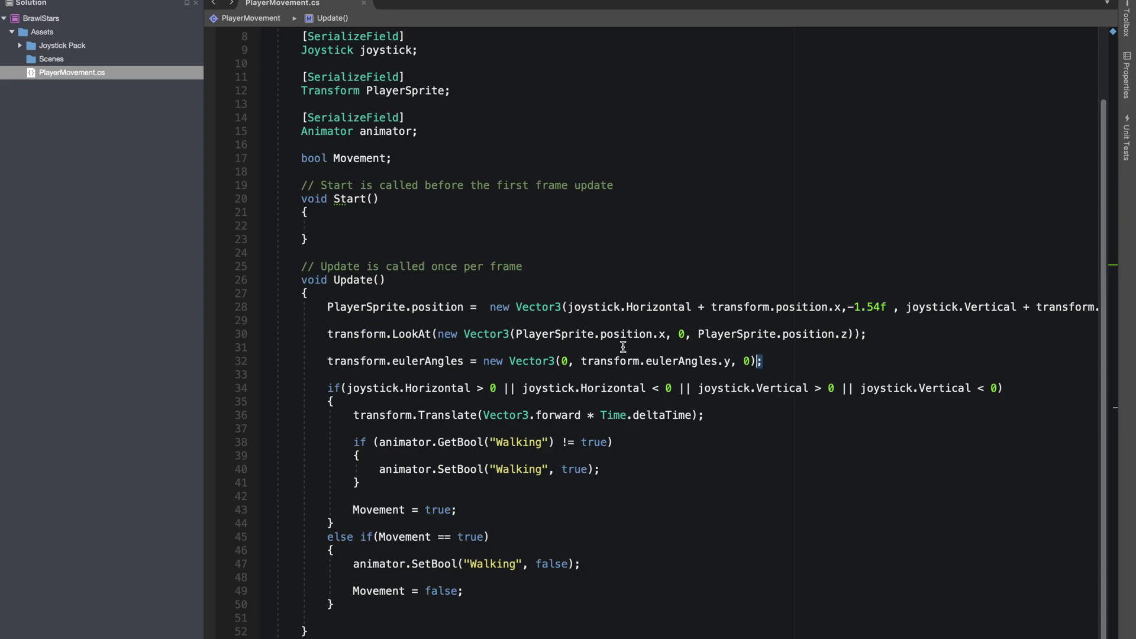
- Move the sprite-position, LookAt and rotation lines into the joystick if block above Translate, ready to rename Update
{"action": "left_click_drag", "start_coordinate": [762, 361], "coordinate": [327, 308]}
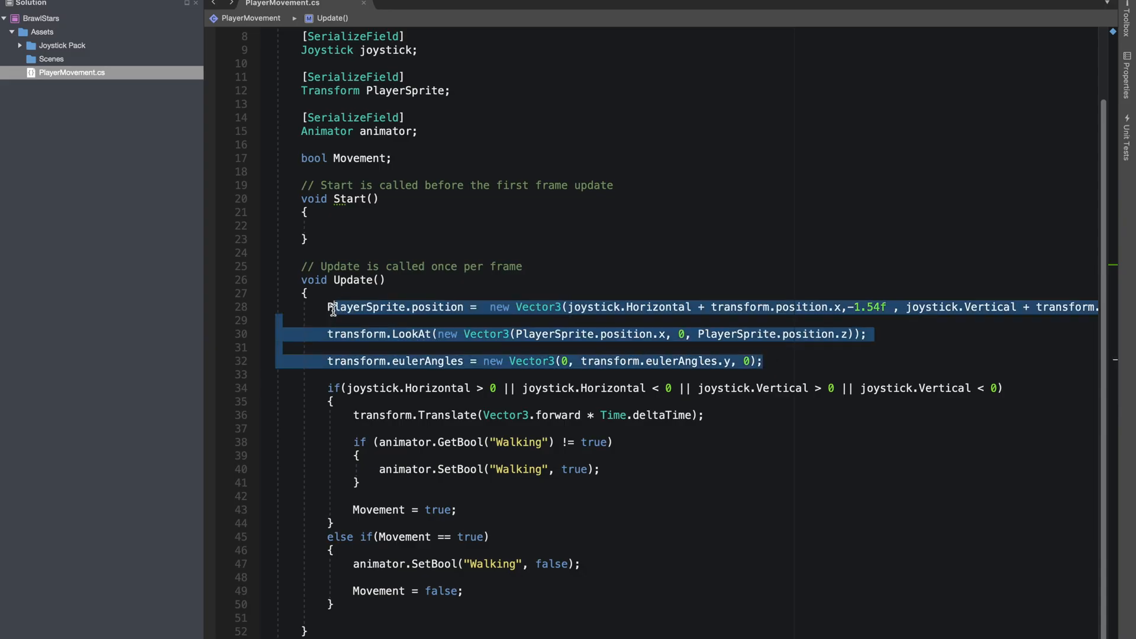
{"action": "key", "text": "BackSpace"}
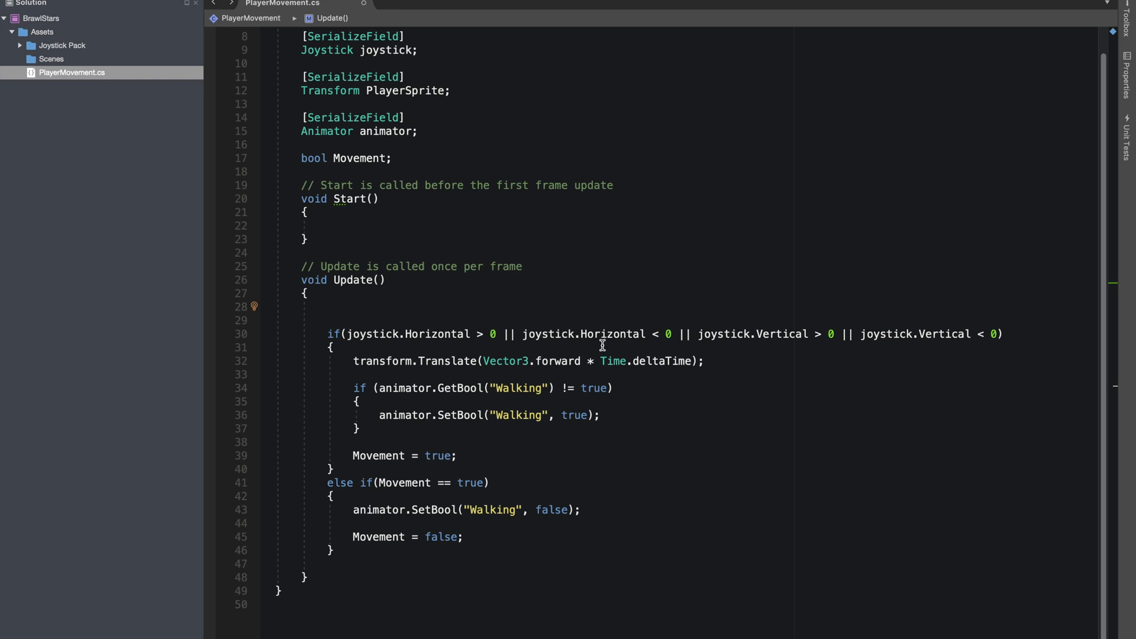
{"action": "key", "text": "Return"}
{"action": "key", "text": "Return"}
{"action": "key", "text": "ctrl+v"}
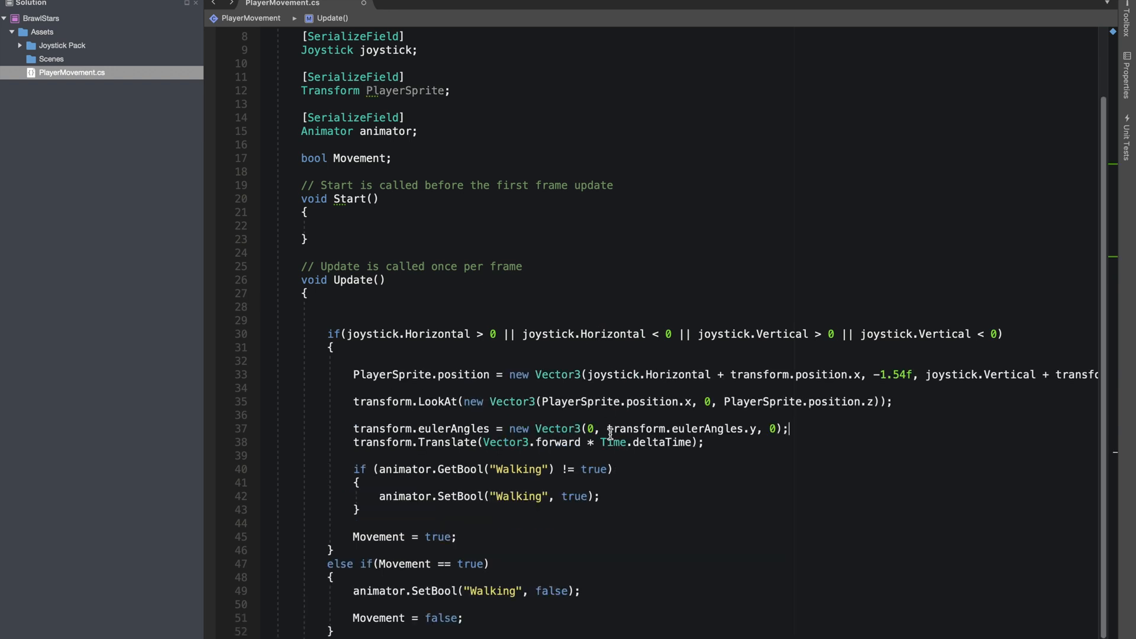
{"action": "key", "text": "Return"}
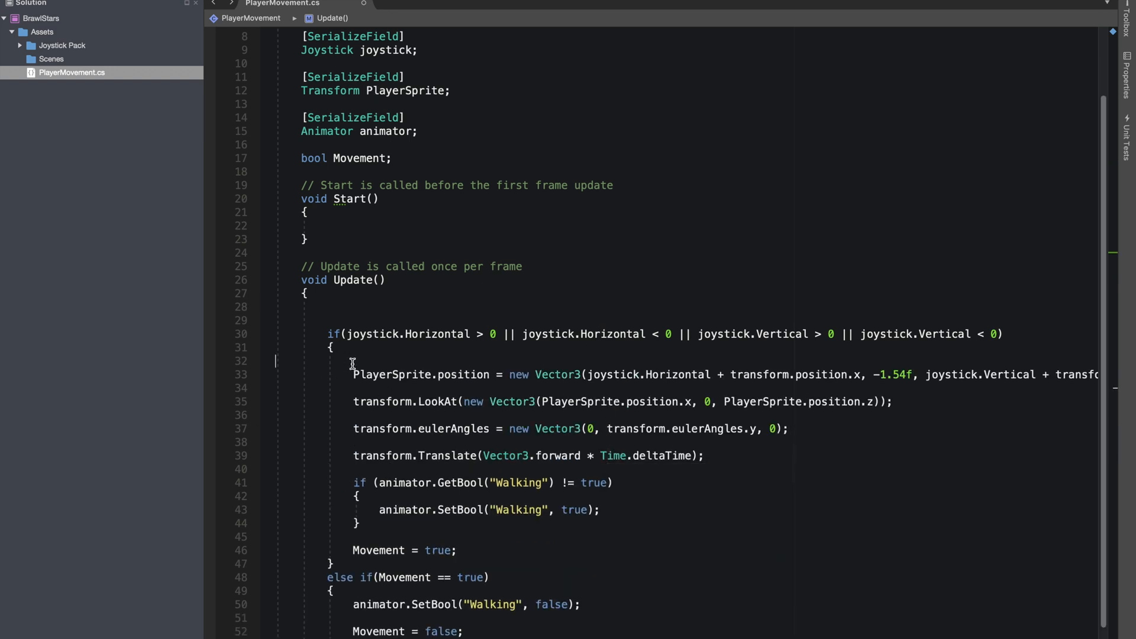
{"action": "key", "text": "BackSpace"}
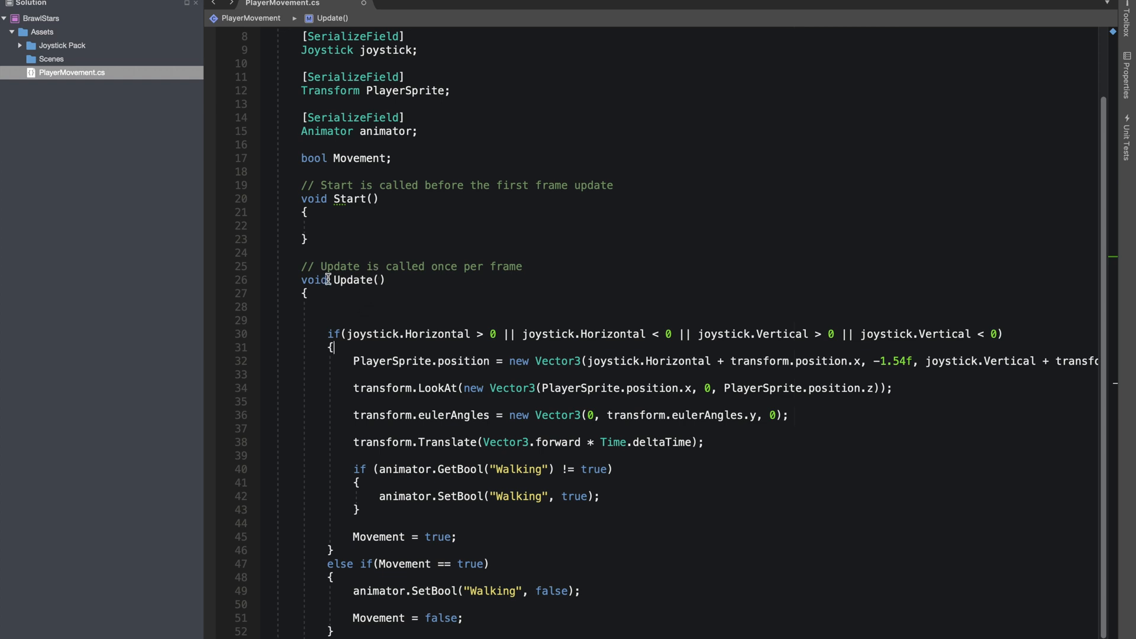
{"action": "left_click", "coordinate": [332, 280]}
{"action": "type", "text": "FI"}
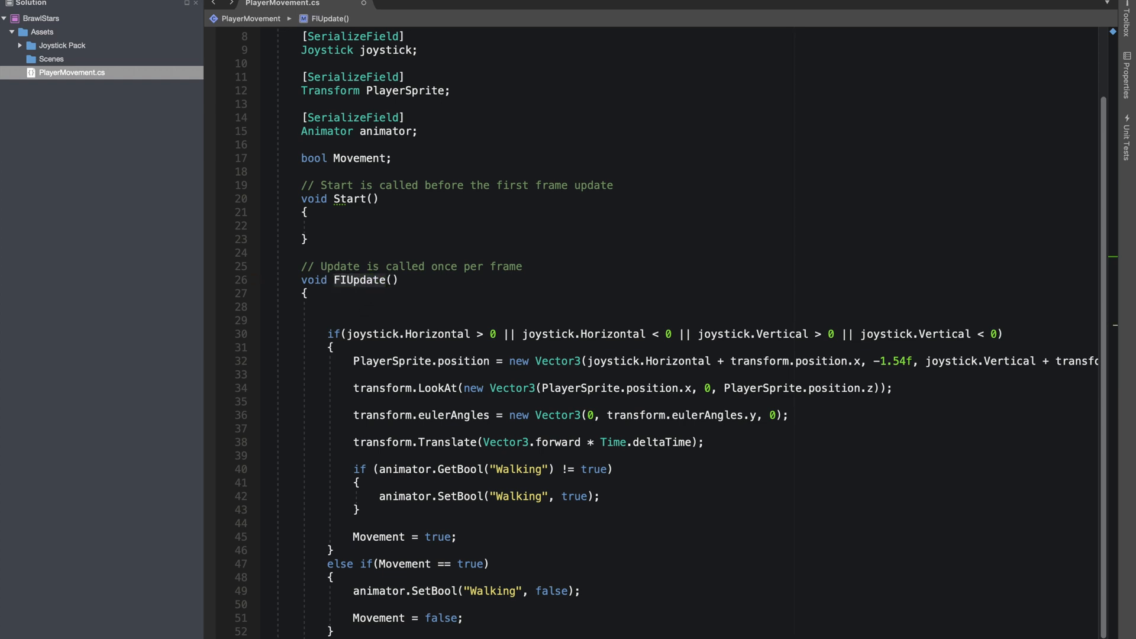
{"action": "type", "text": "XED"}
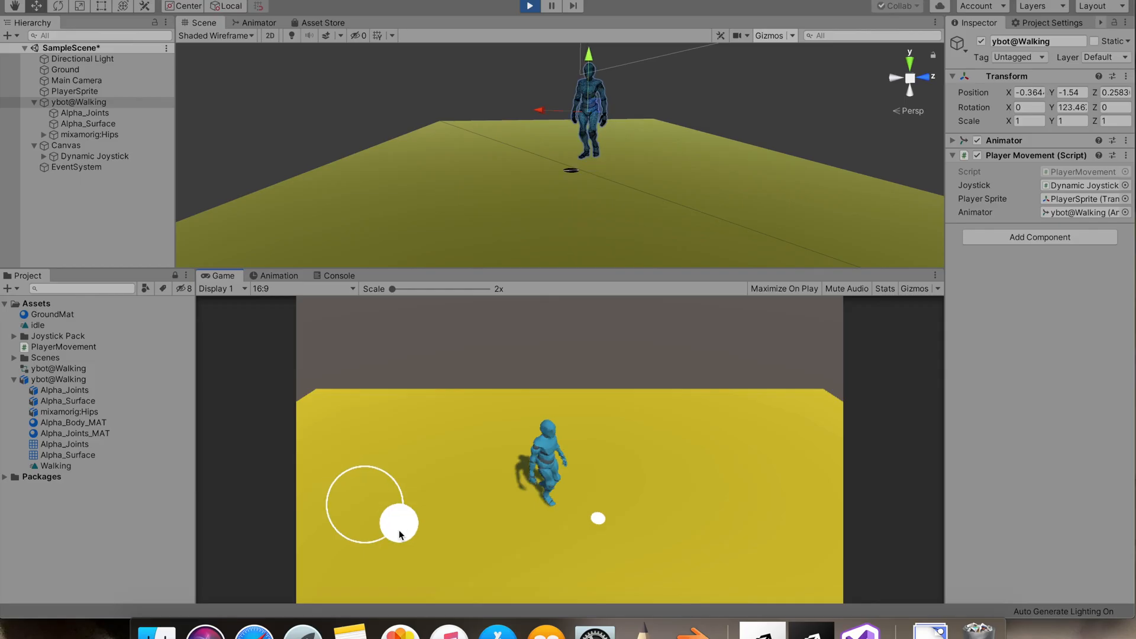